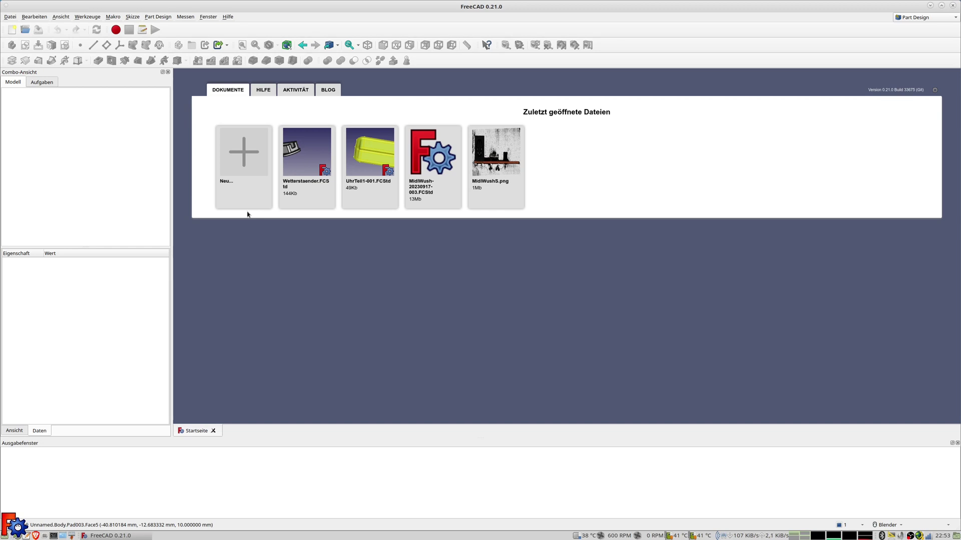
- Create a new empty document and start a sketch so the base-plane choice appears
left_click(12, 18)
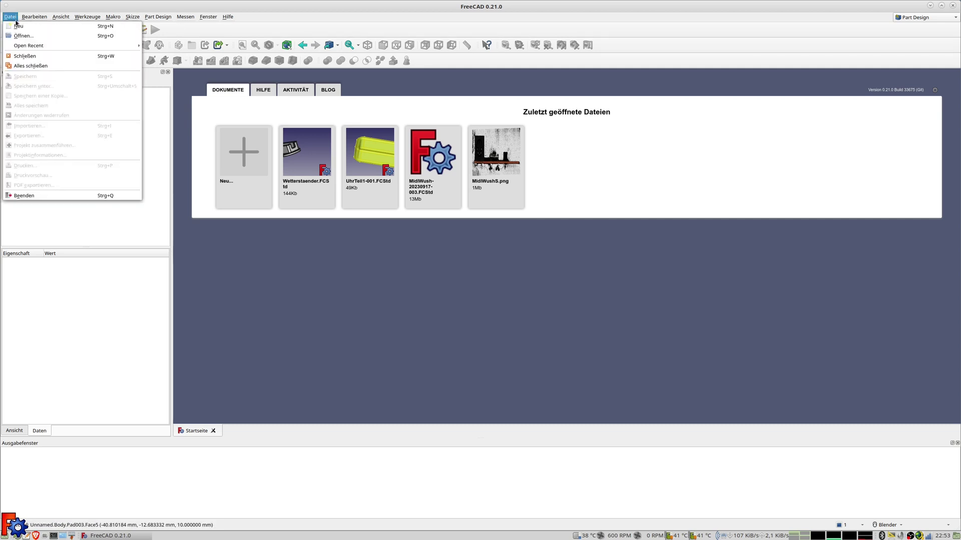
key("Escape")
left_click(18, 30)
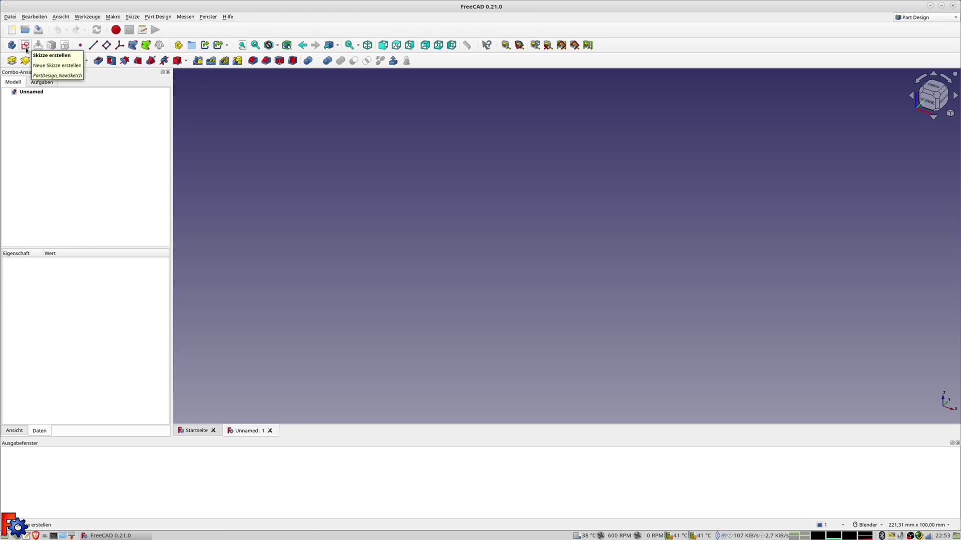
left_click(26, 46)
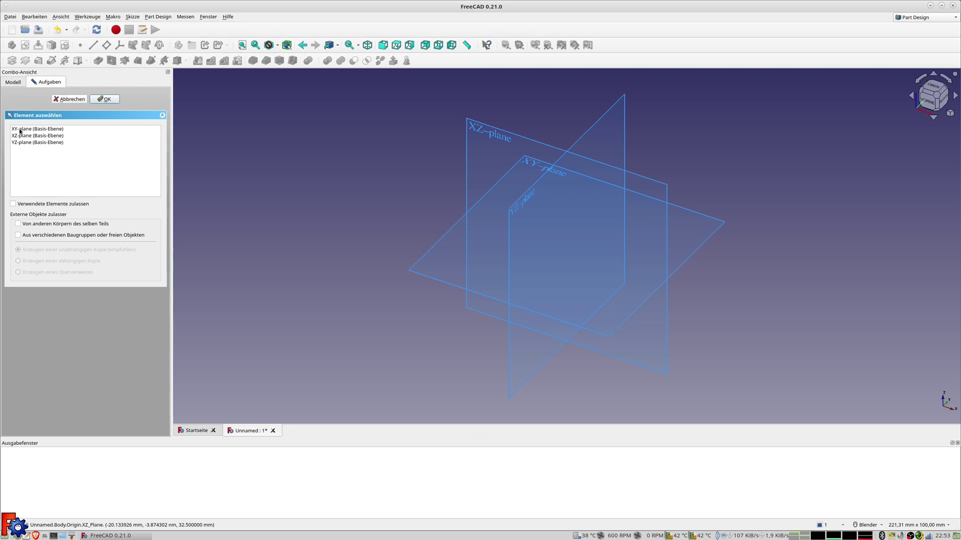
- Place the new sketch on the XY base plane and confirm
left_click(21, 130)
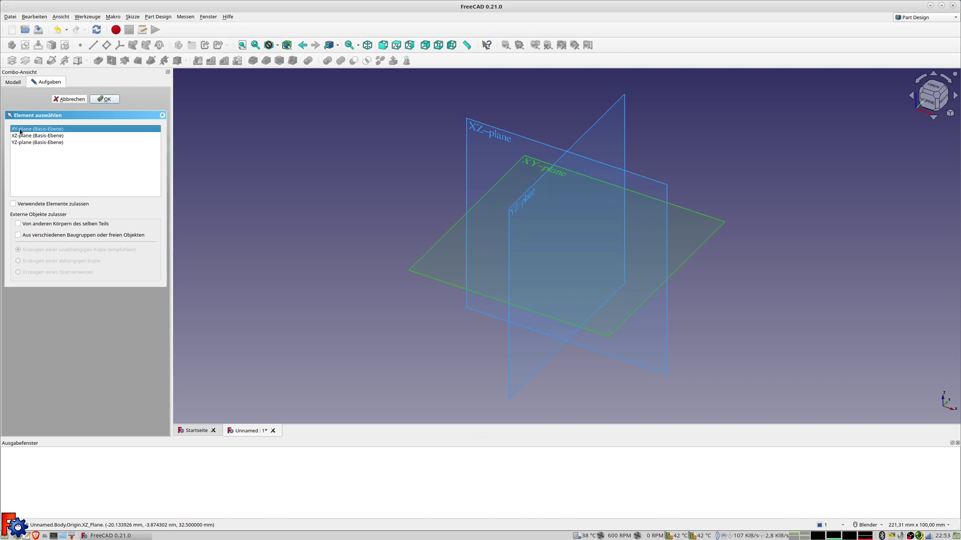
left_click(106, 100)
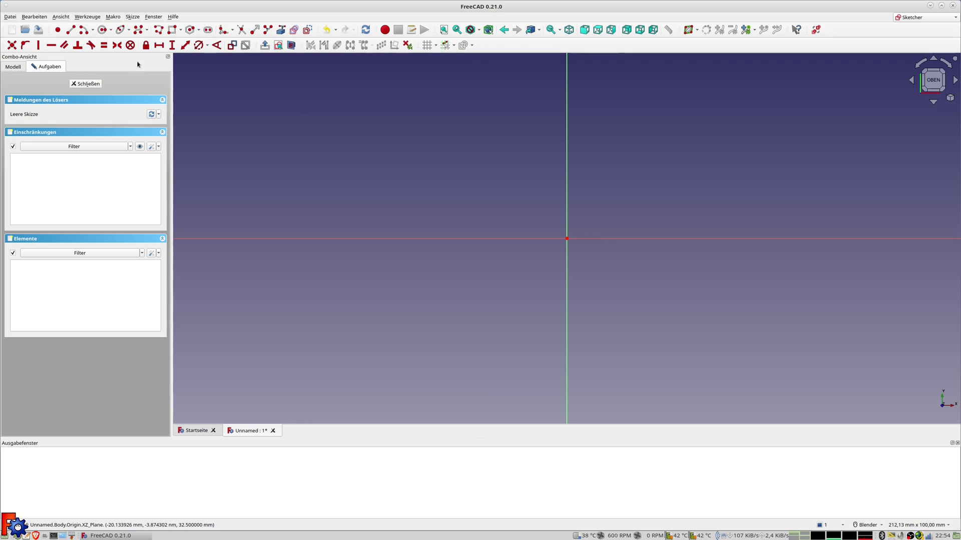
- Draw a large circle left of the origin and a smaller circle right of it, both on the horizontal axis
left_click(103, 31)
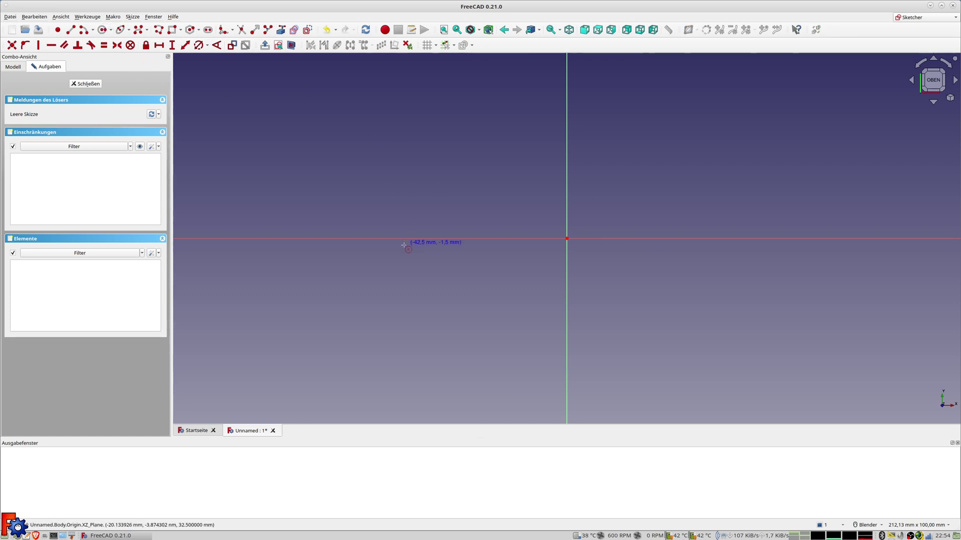
left_click(404, 239)
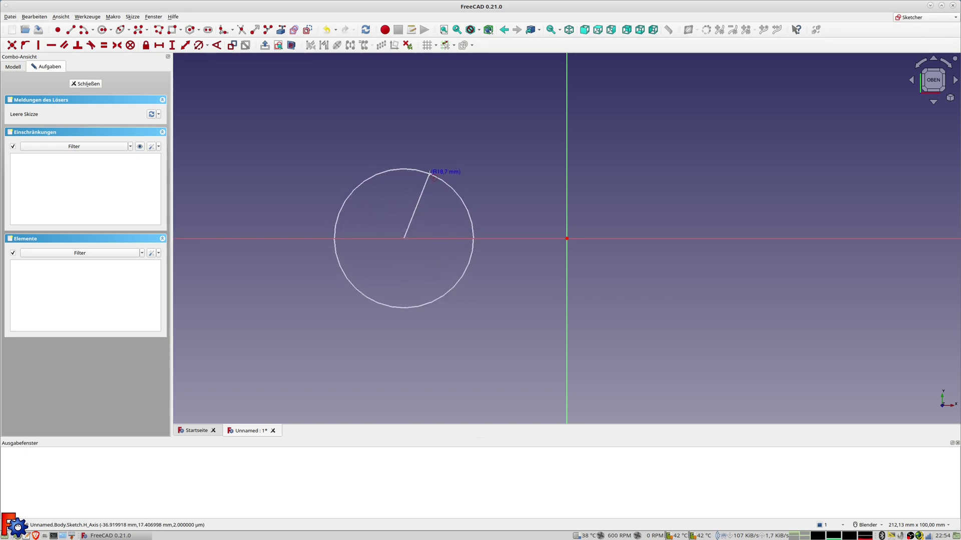
left_click(435, 168)
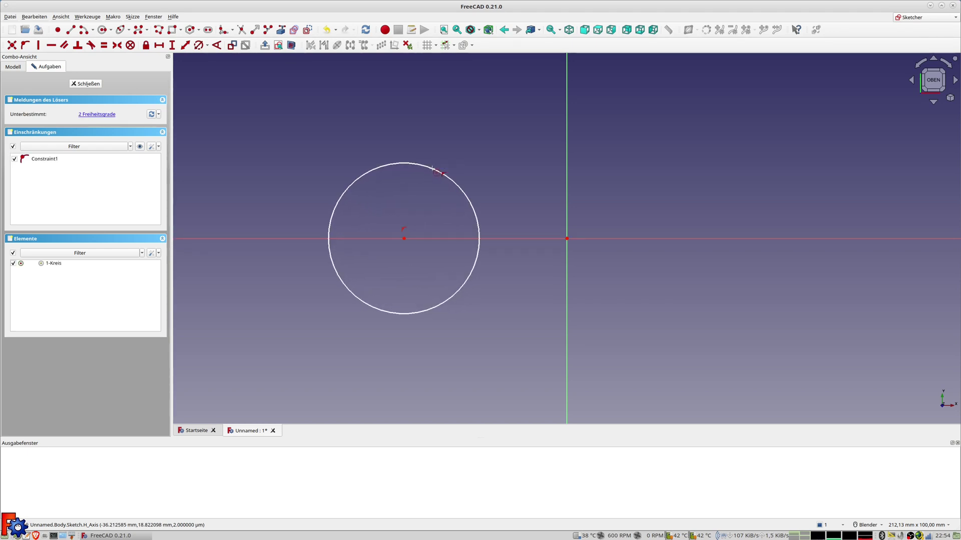
left_click(698, 239)
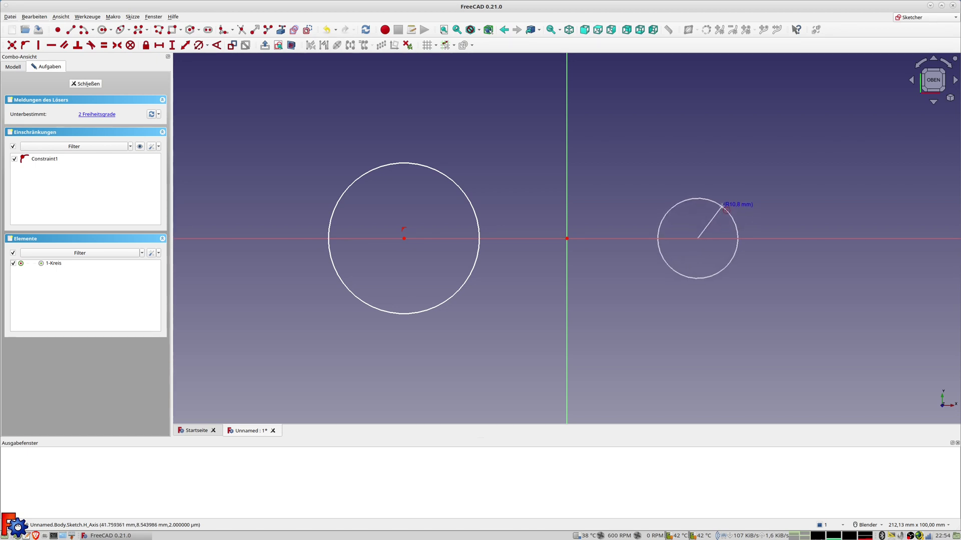
left_click(718, 203)
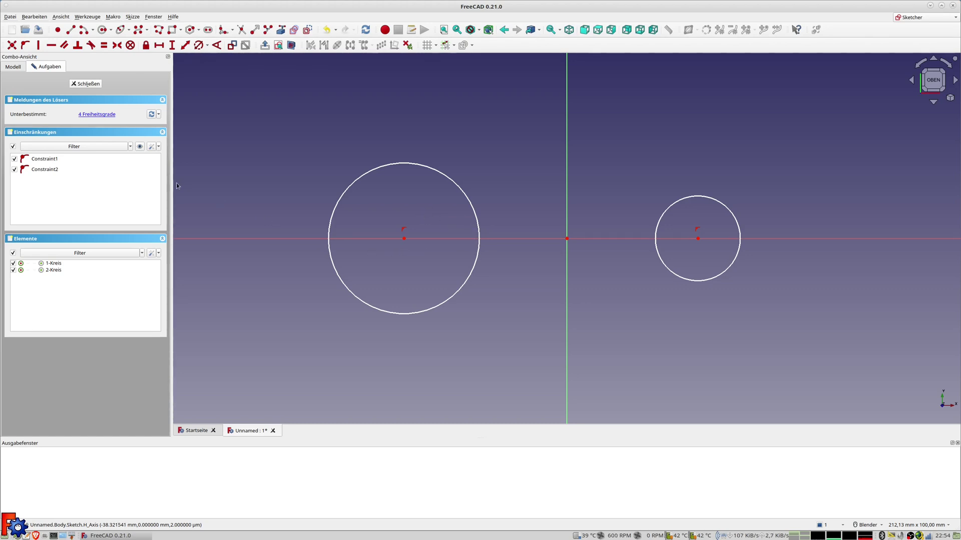
- Make the two circle centres symmetric about the origin
left_click(404, 238)
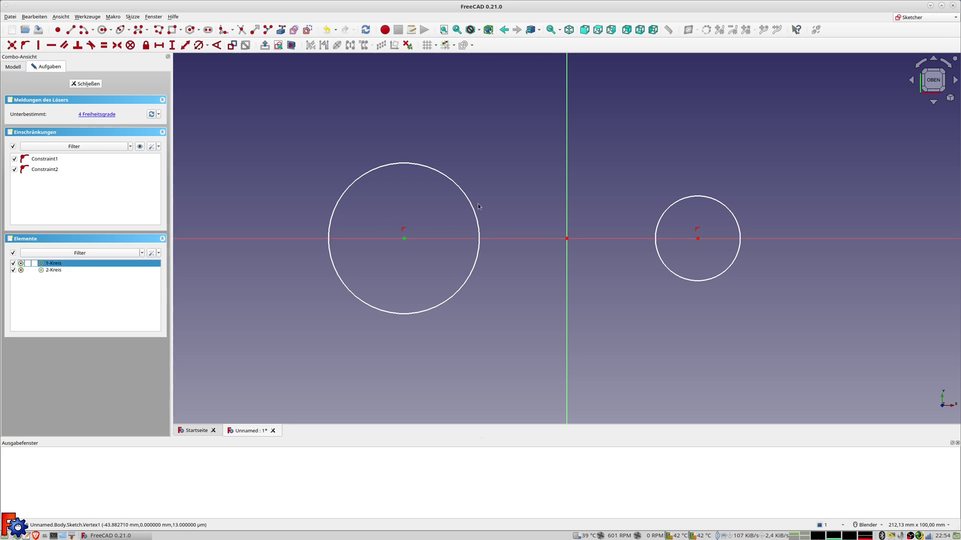
left_click(697, 239)
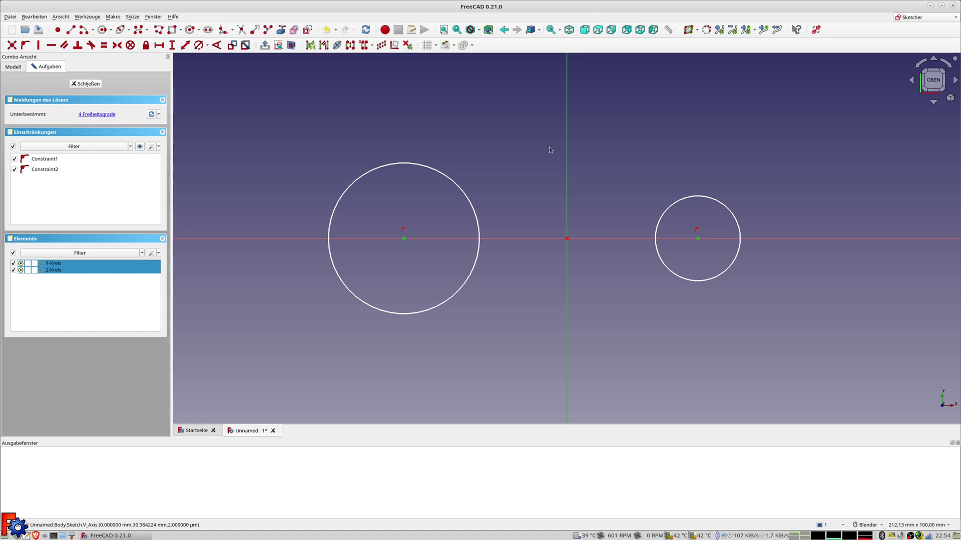
left_click(117, 47)
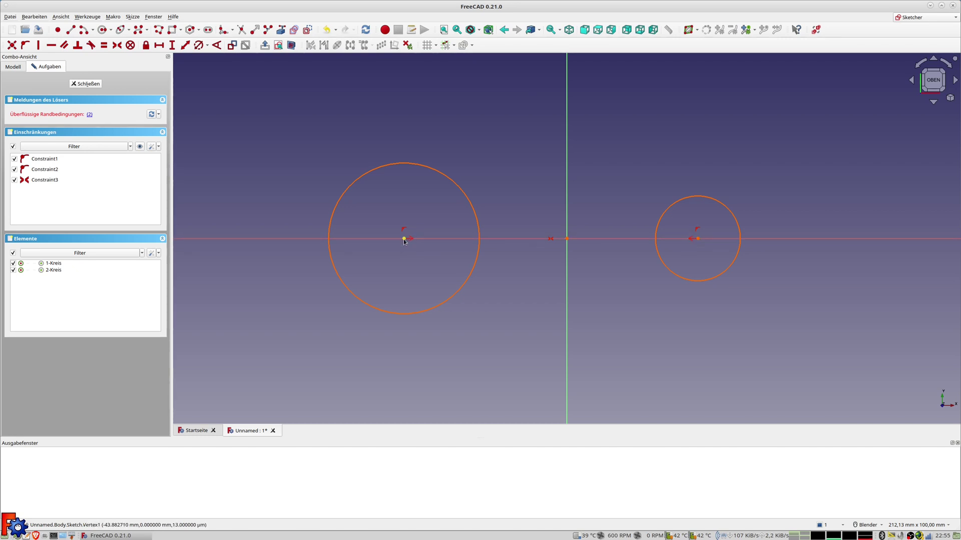
- Delete the redundant Constraint2 and drag the circles to re-solve
left_click(697, 231)
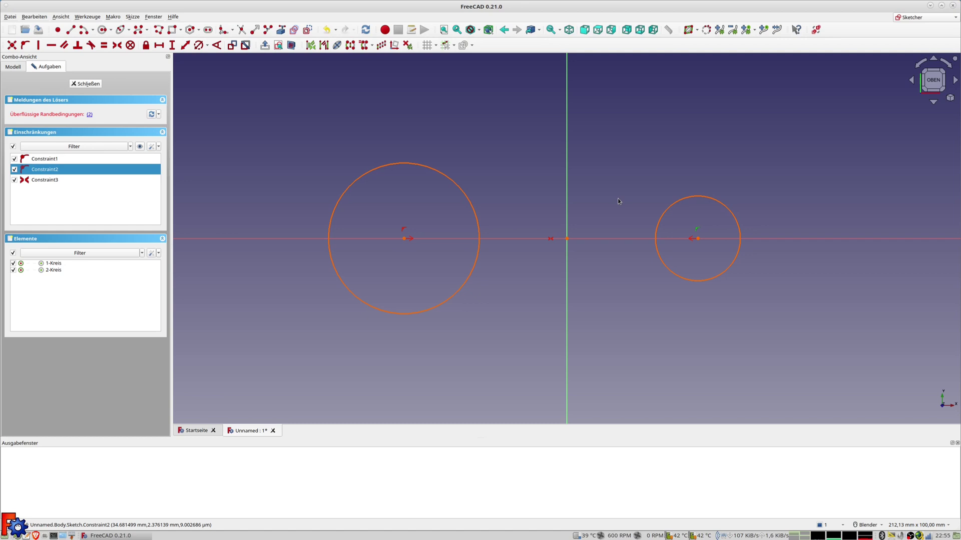
key("Delete")
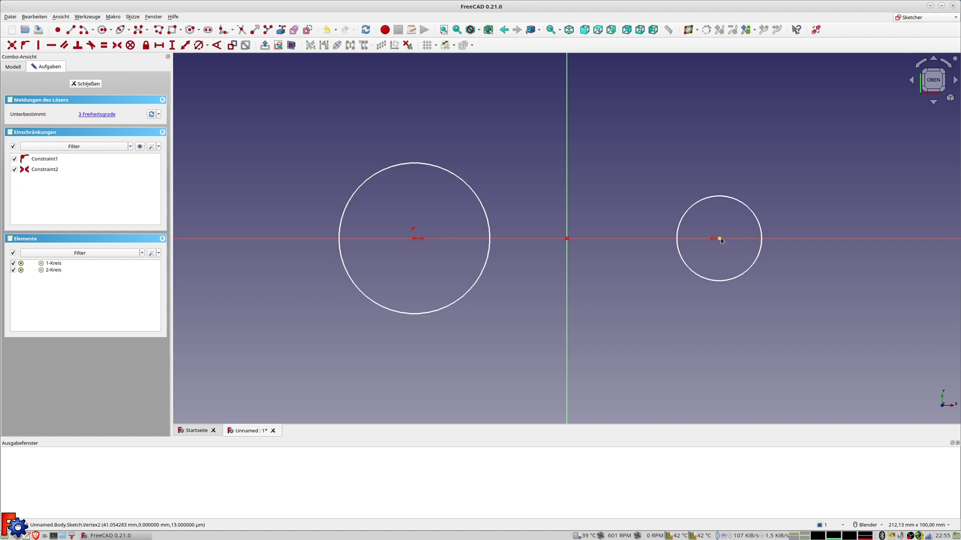
mouse_move(710, 240)
left_mouse_down()
mouse_move(631, 244)
mouse_move(711, 239)
left_mouse_up()
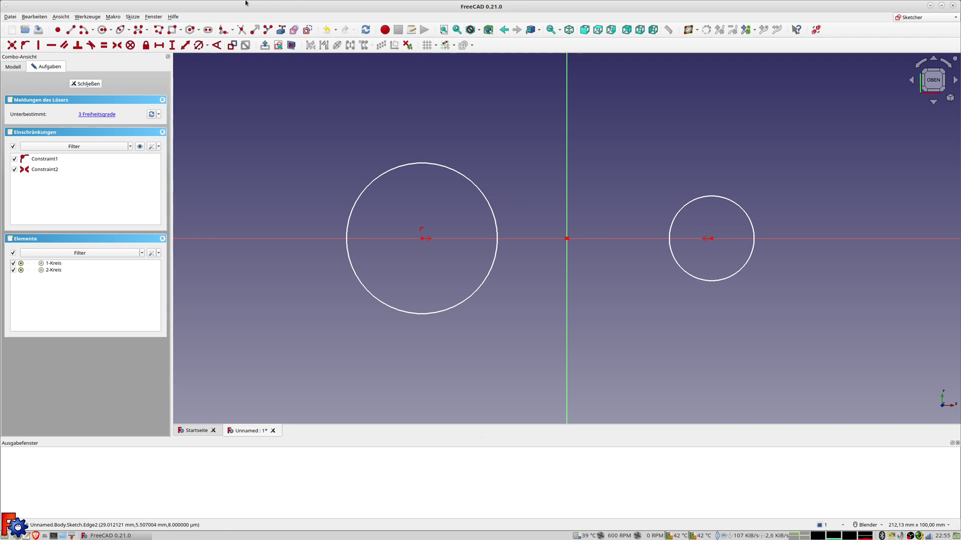
- Draw upper and lower lines from the large circle's top and bottom to the small circle's
left_click(70, 29)
left_click(433, 163)
left_click(712, 196)
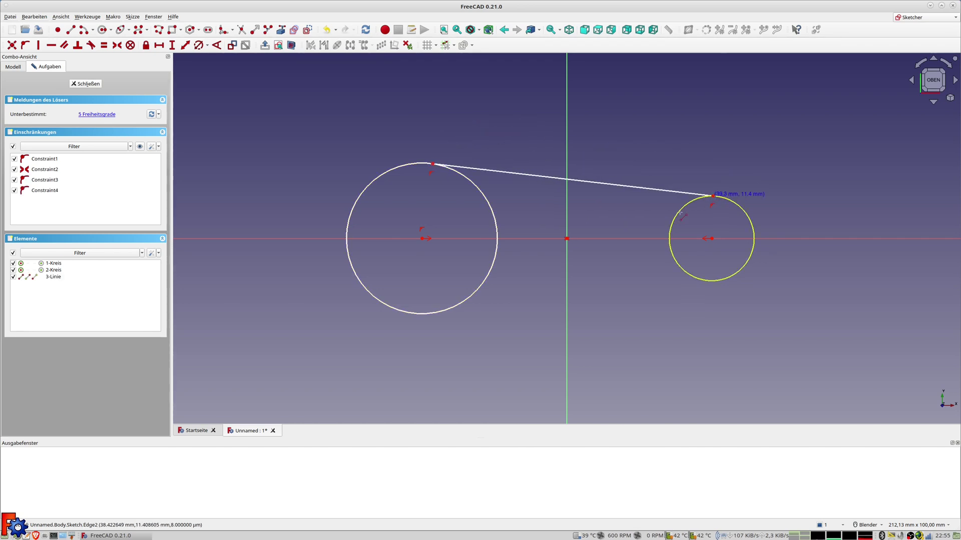
left_click(426, 315)
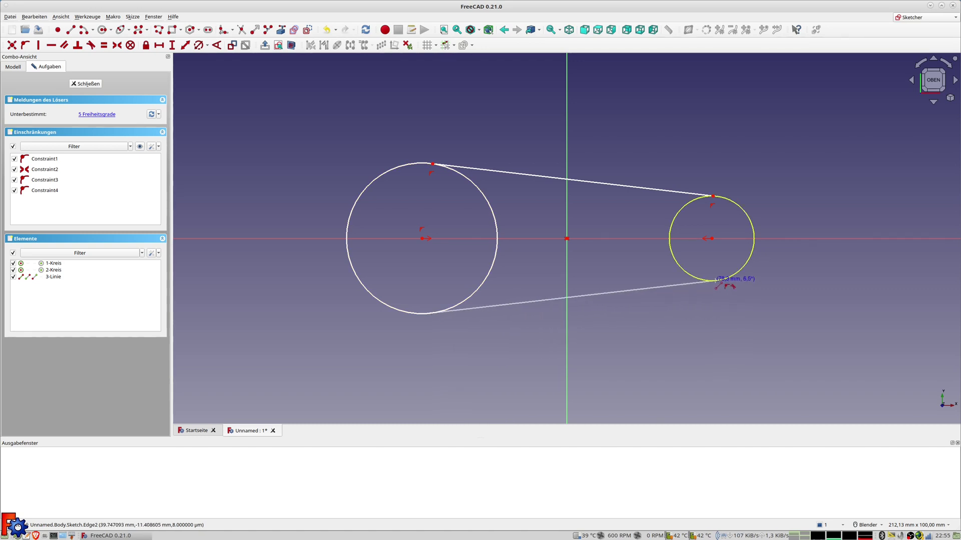
left_click(714, 281)
key("Escape")
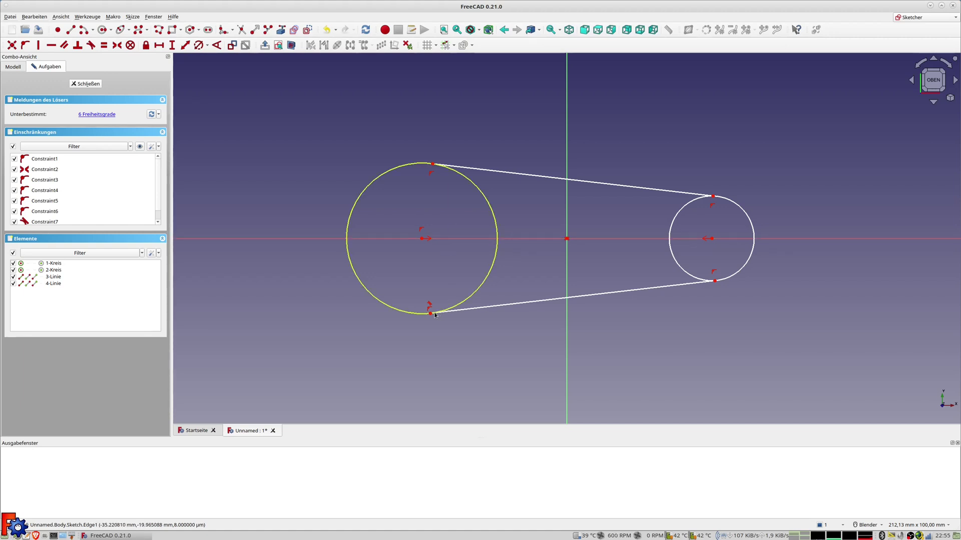
scroll(431, 319, "up", 3)
scroll(431, 318, "down", 3)
left_click_drag(430, 315, 428, 314)
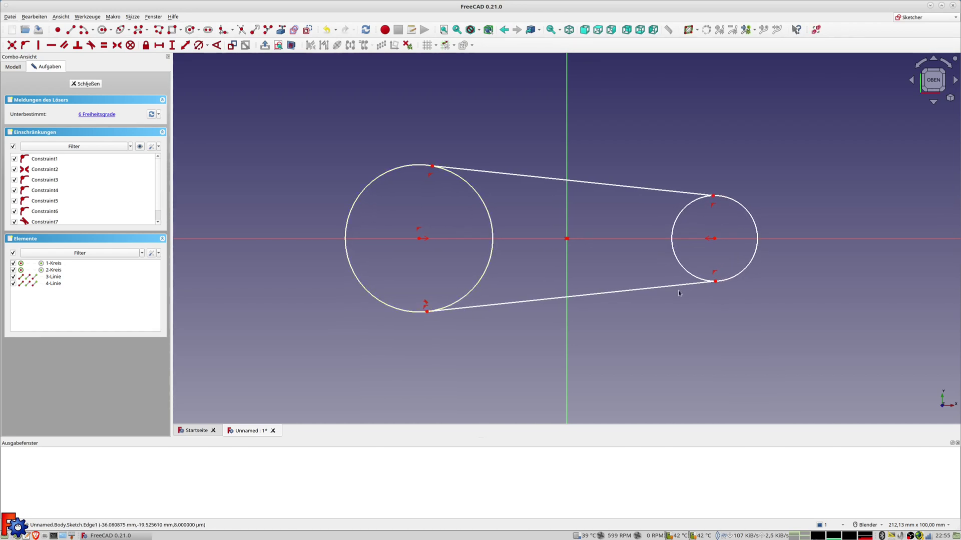
- Align the two lines' left ends on the large circle vertically
left_click(433, 167)
left_click(448, 174)
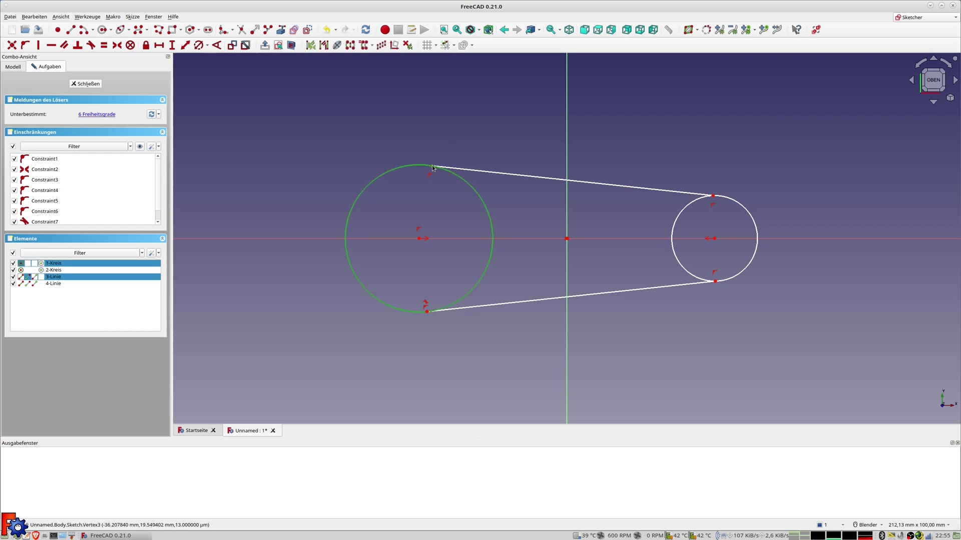
left_click(434, 127)
left_click(433, 167)
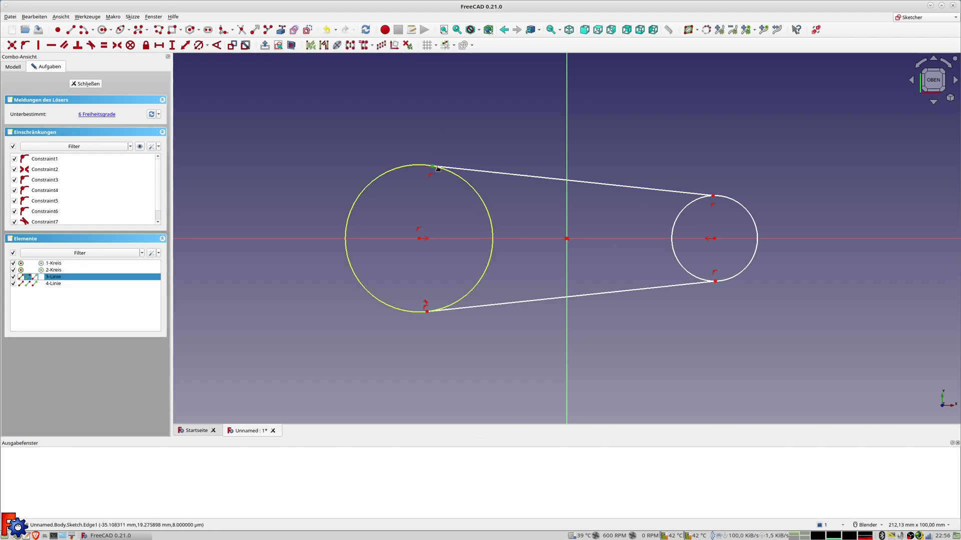
left_click(425, 139)
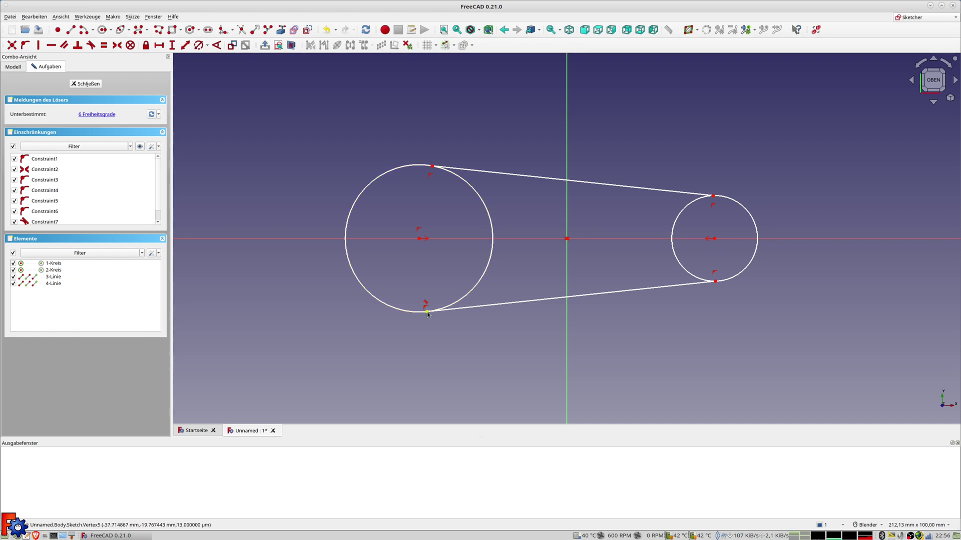
left_click(432, 167)
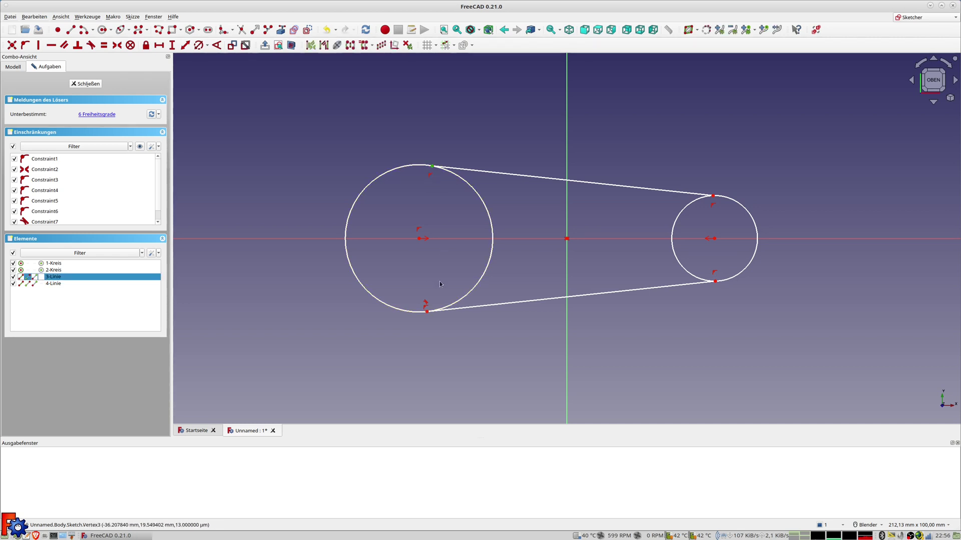
left_click(428, 313)
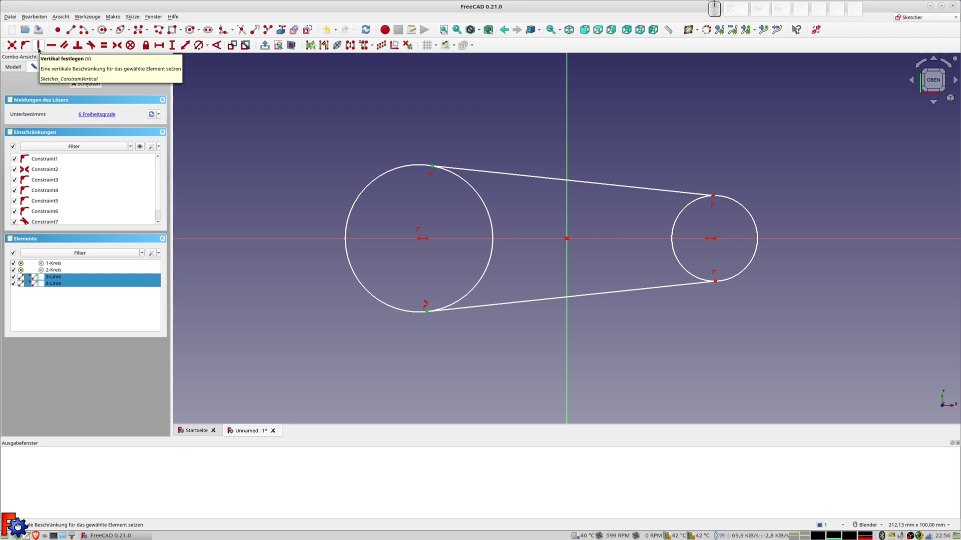
left_click(39, 49)
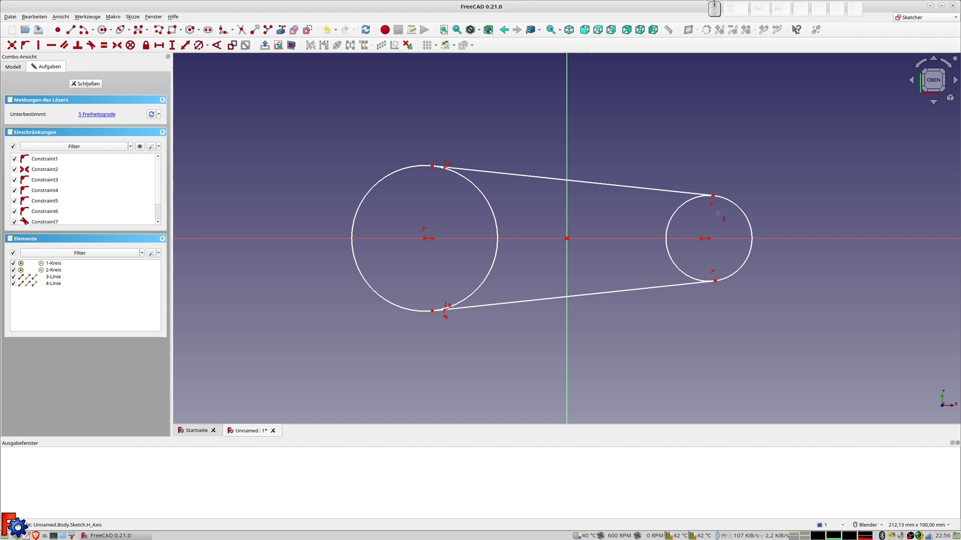
right_click(721, 239)
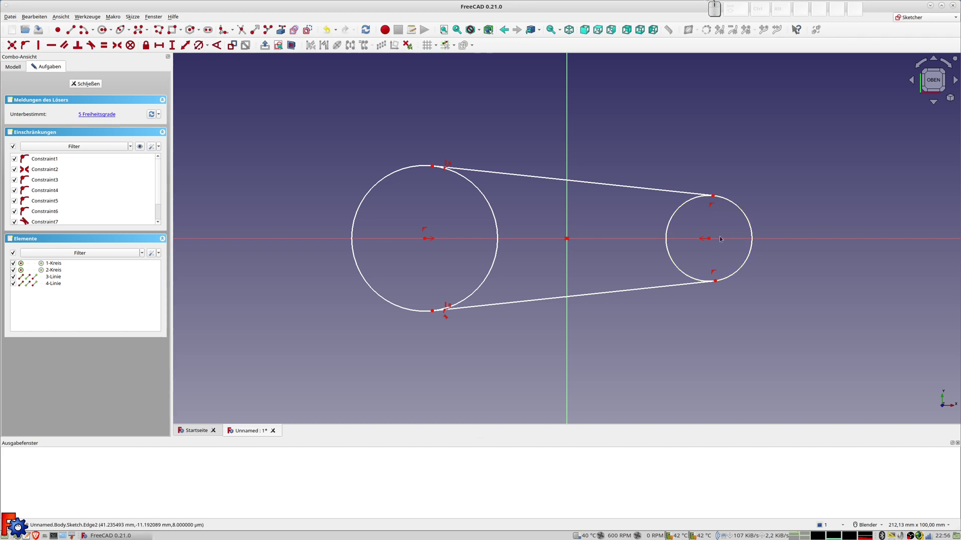
- Make the upper line tangent to the small circle and delete redundant Constraint4
left_click(713, 196)
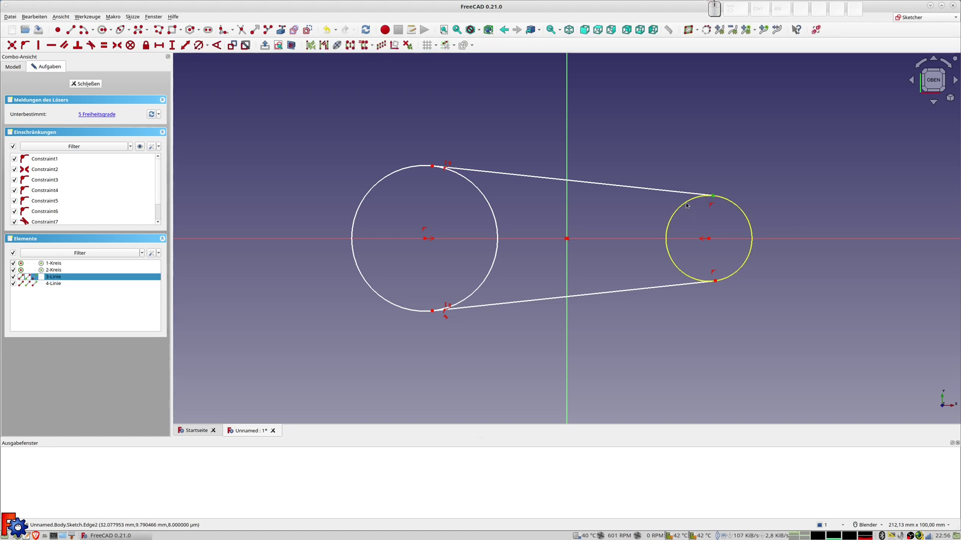
left_click(686, 205, "ctrl")
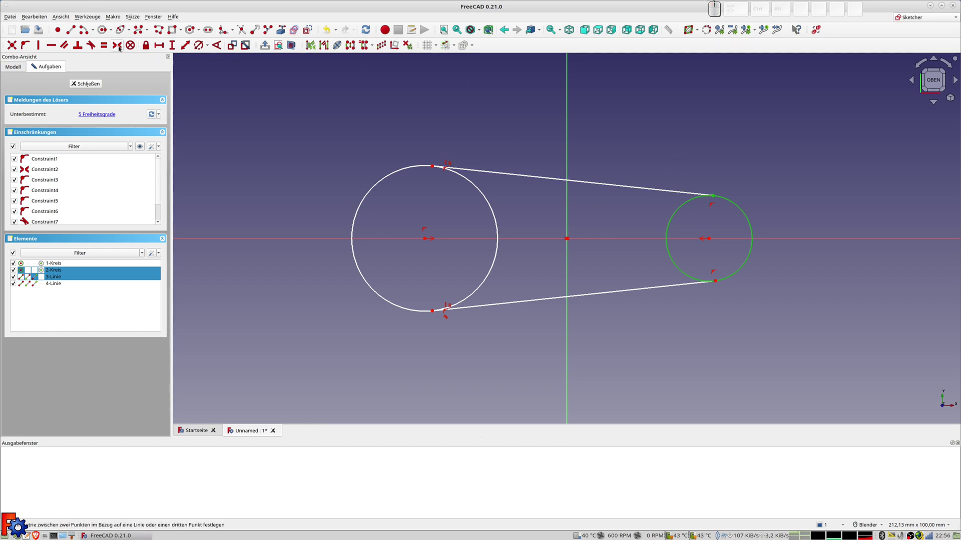
left_click(90, 45)
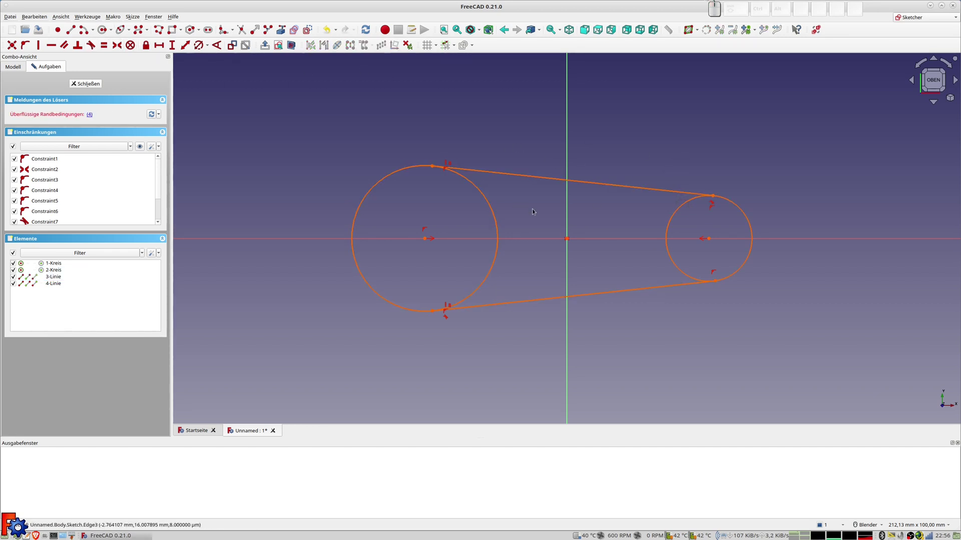
left_click(710, 208)
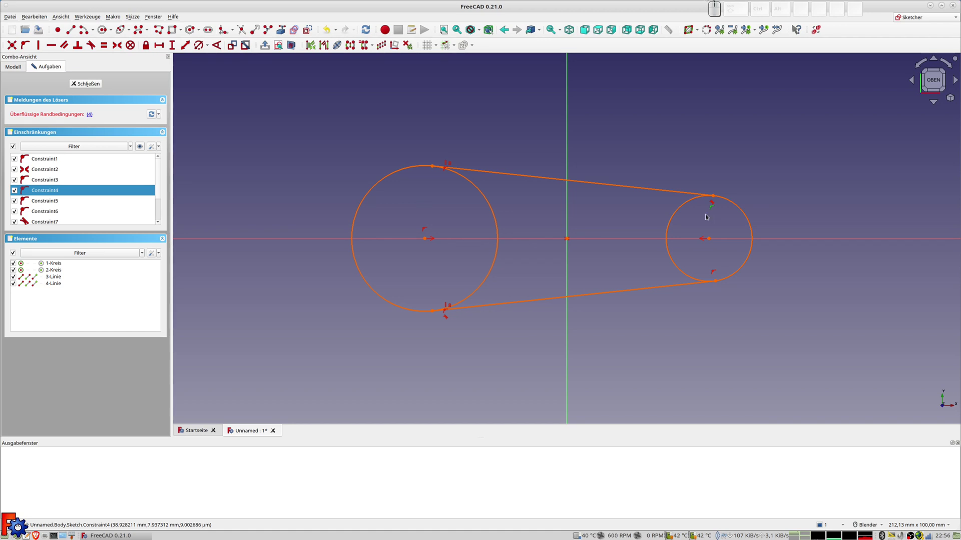
key("Delete")
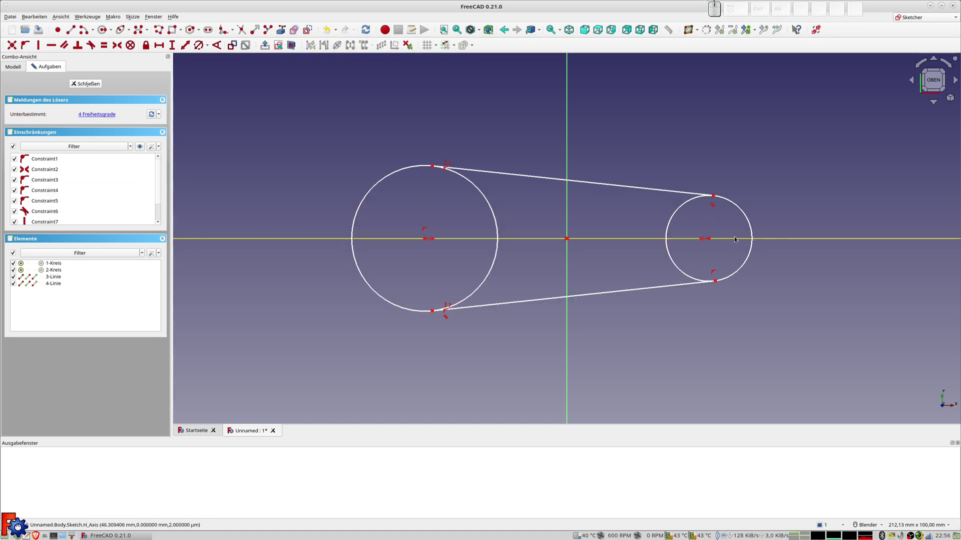
- Make the lower line tangent too, then resize the small circle to test the tangencies
left_click(715, 281)
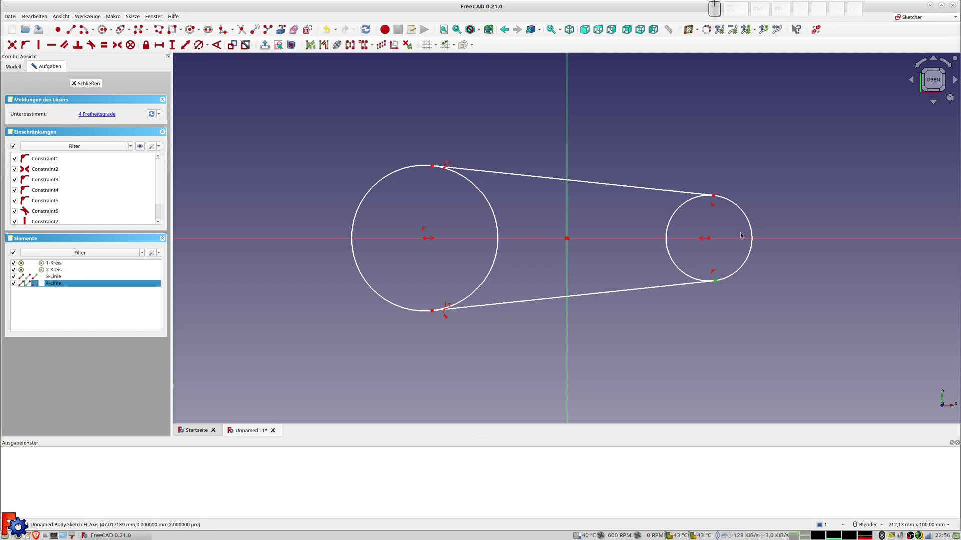
left_click(713, 195)
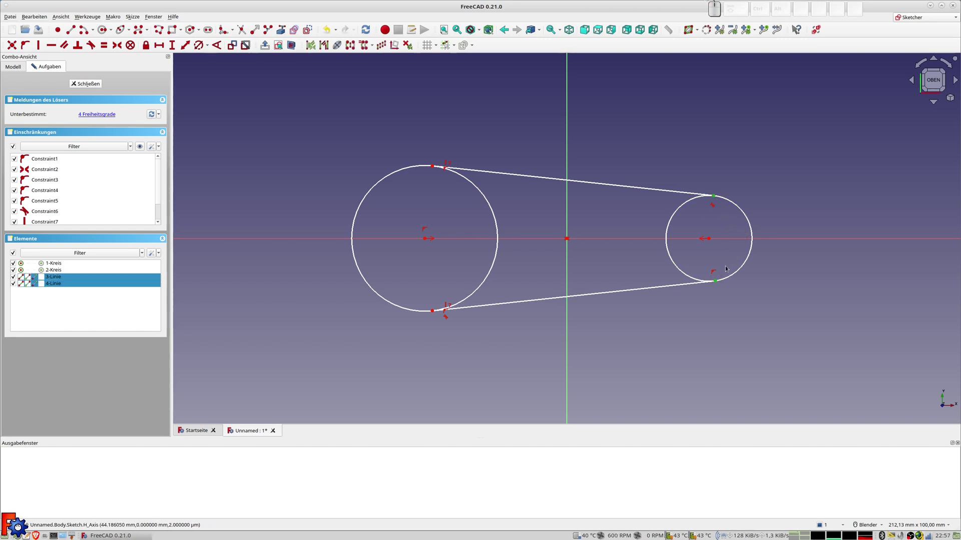
key("t")
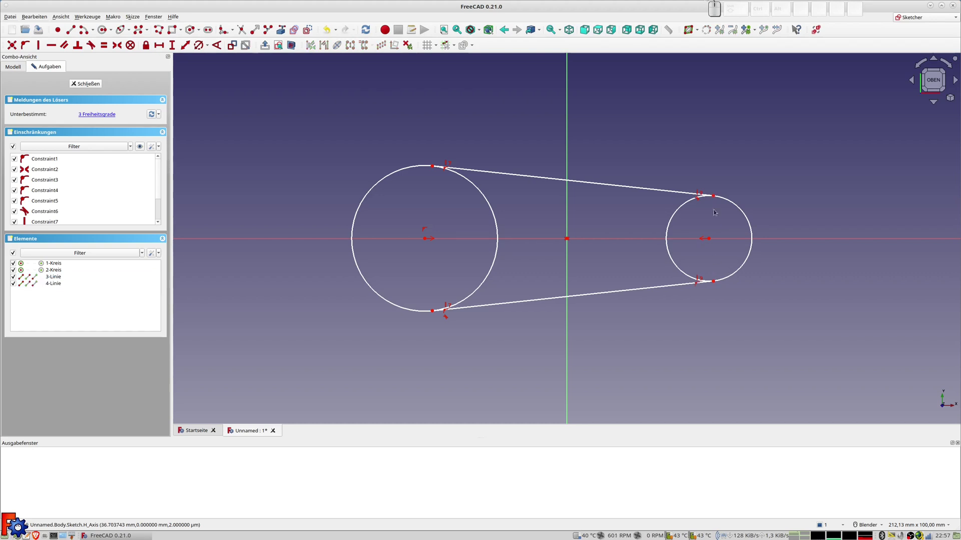
mouse_move(713, 196)
left_mouse_down()
mouse_move(674, 215)
mouse_move(677, 180)
mouse_move(690, 208)
mouse_move(727, 215)
mouse_move(697, 178)
mouse_move(632, 176)
mouse_move(647, 227)
mouse_move(616, 221)
mouse_move(710, 210)
mouse_move(629, 214)
mouse_move(664, 177)
mouse_move(665, 144)
mouse_move(663, 207)
left_mouse_up()
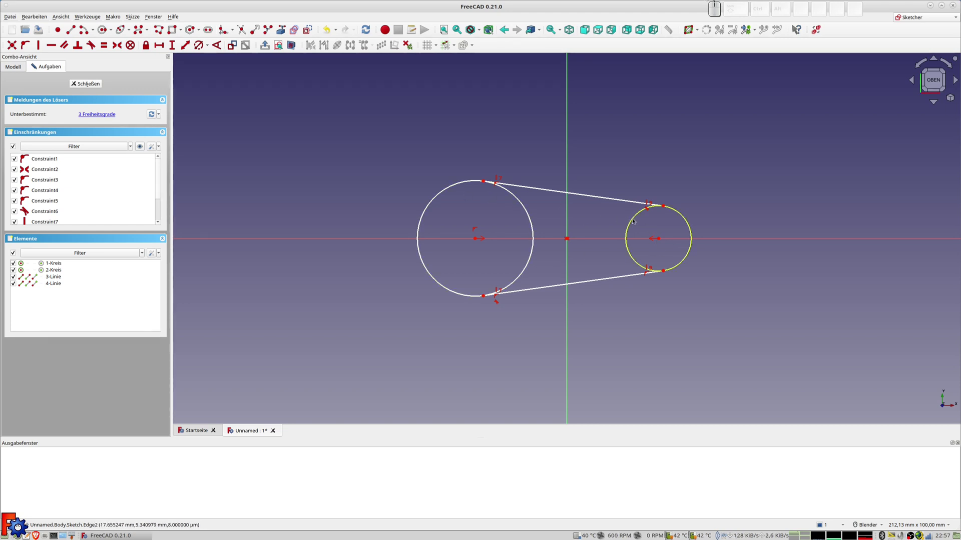
- Trim the inner arcs of both circles, then select both arc centres
left_click(241, 31)
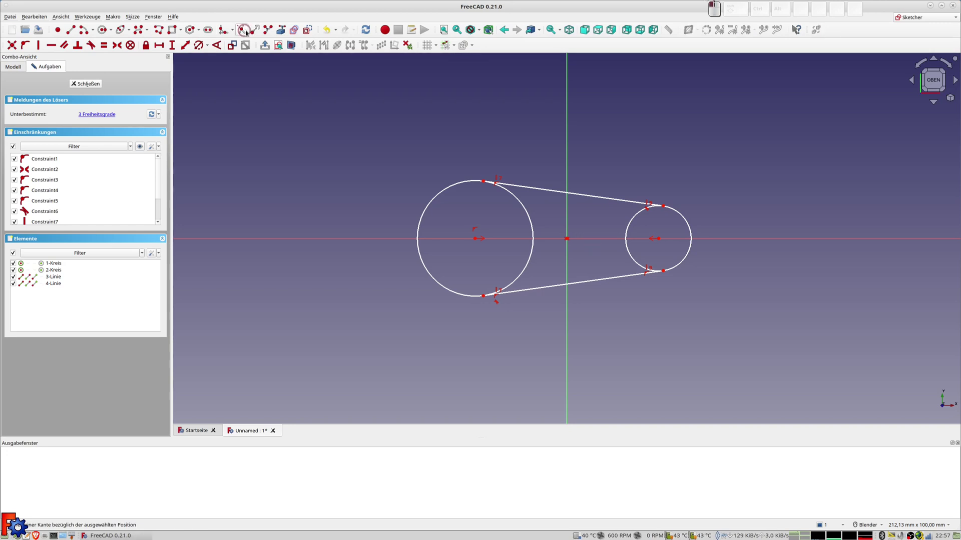
left_click(515, 194)
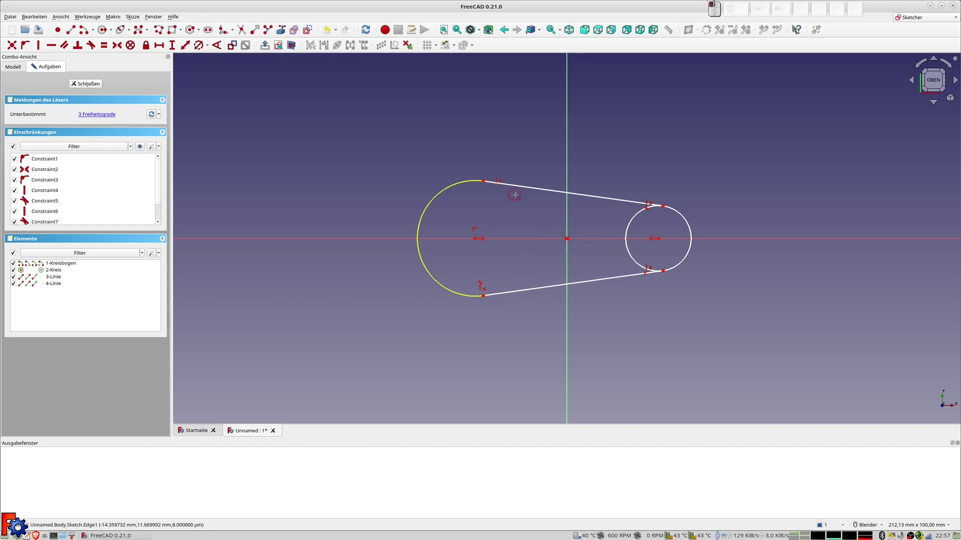
left_click(633, 216)
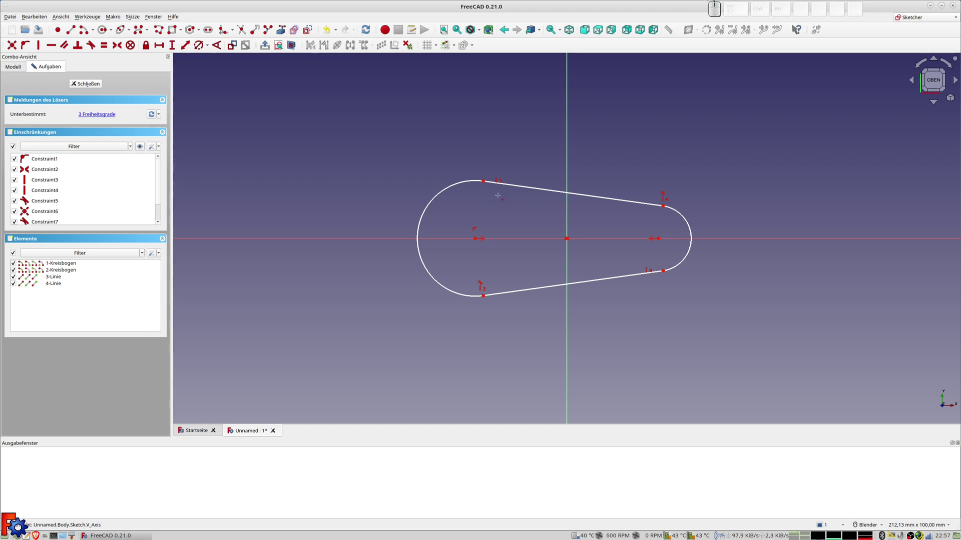
key("Escape")
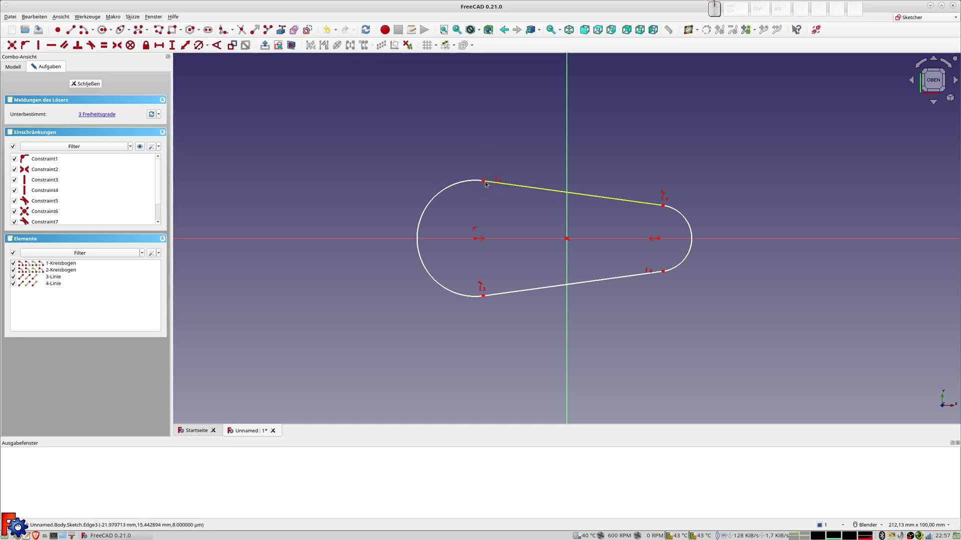
left_click_drag(483, 182, 485, 179)
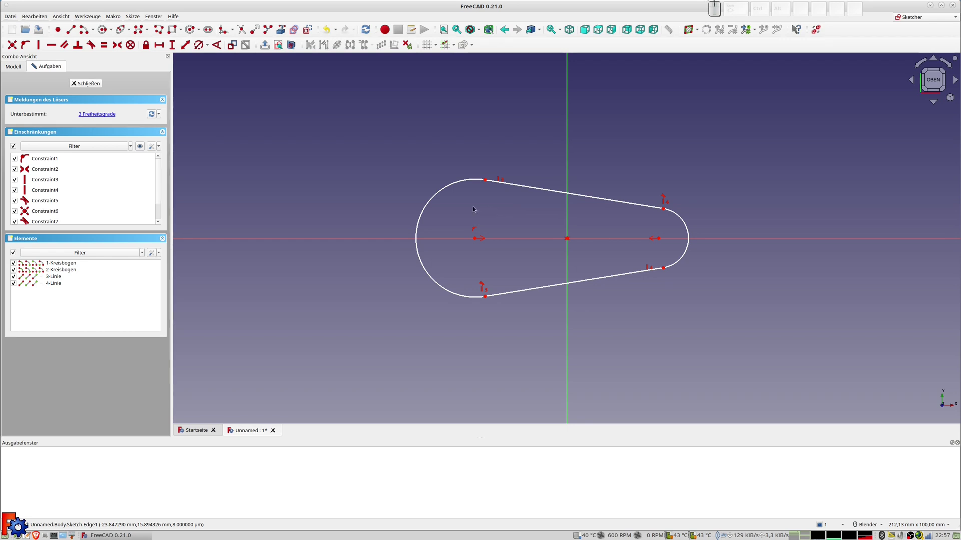
left_click(474, 239)
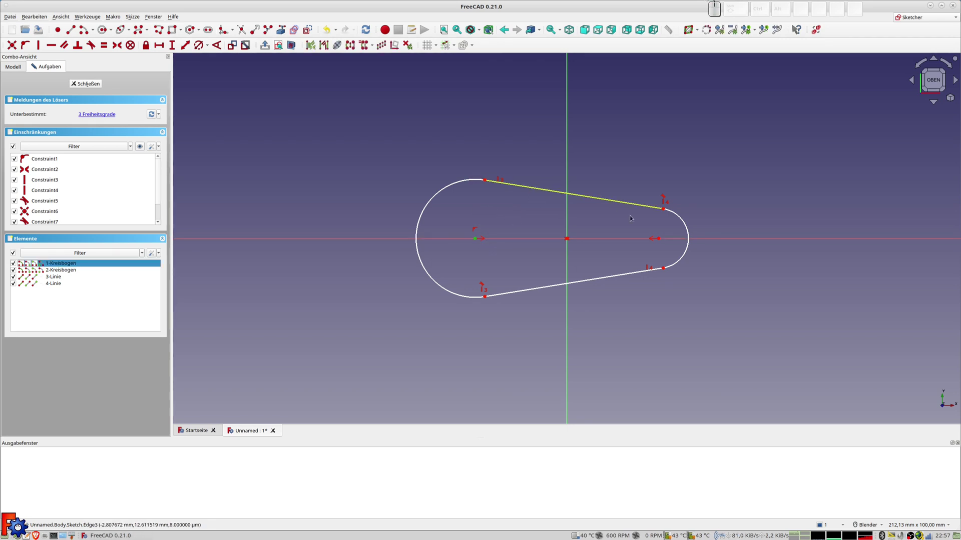
left_click(658, 238)
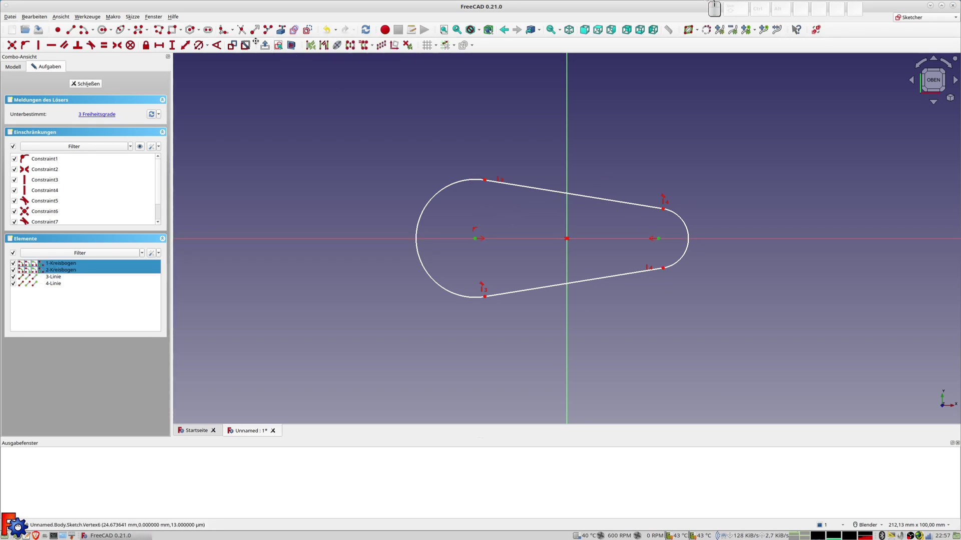
- Set a 60 mm distance between the two arc centres
left_click(185, 45)
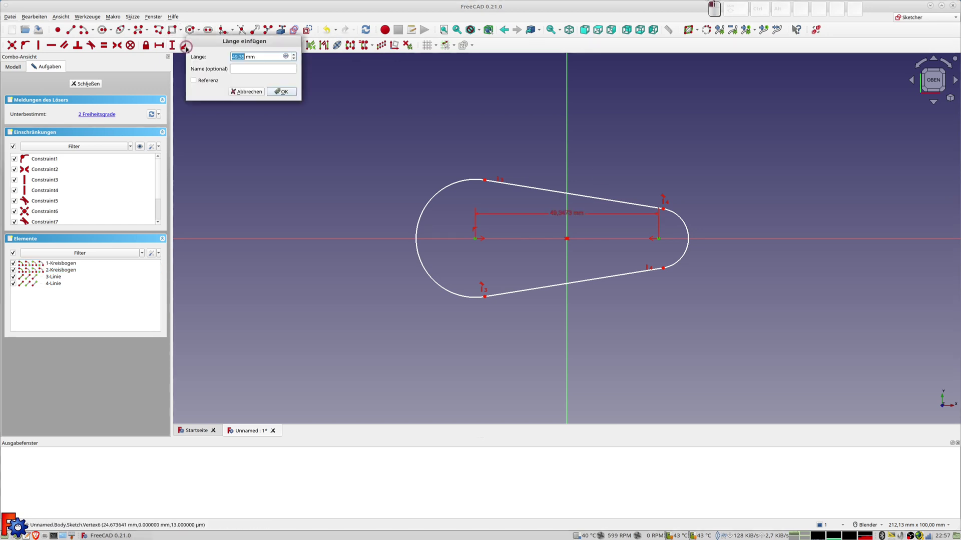
type("60")
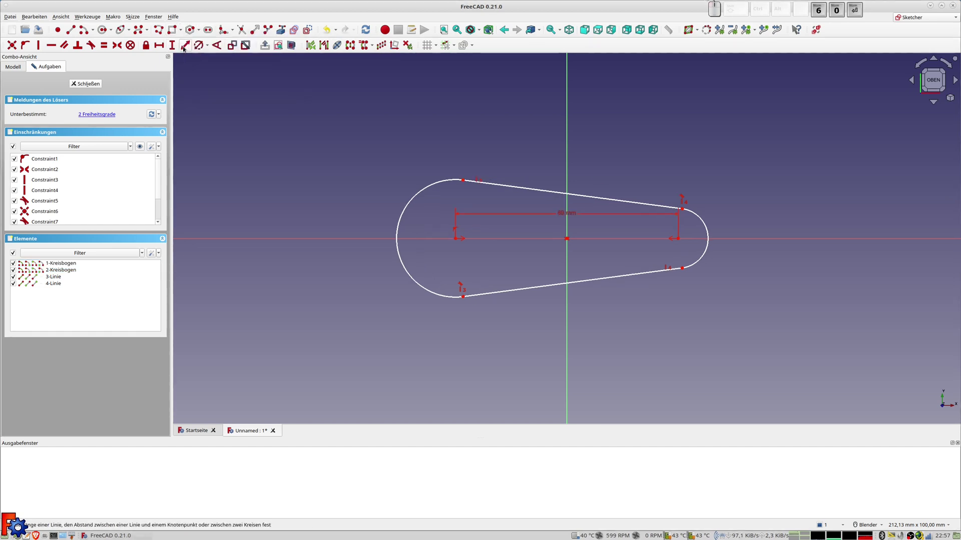
key("Return")
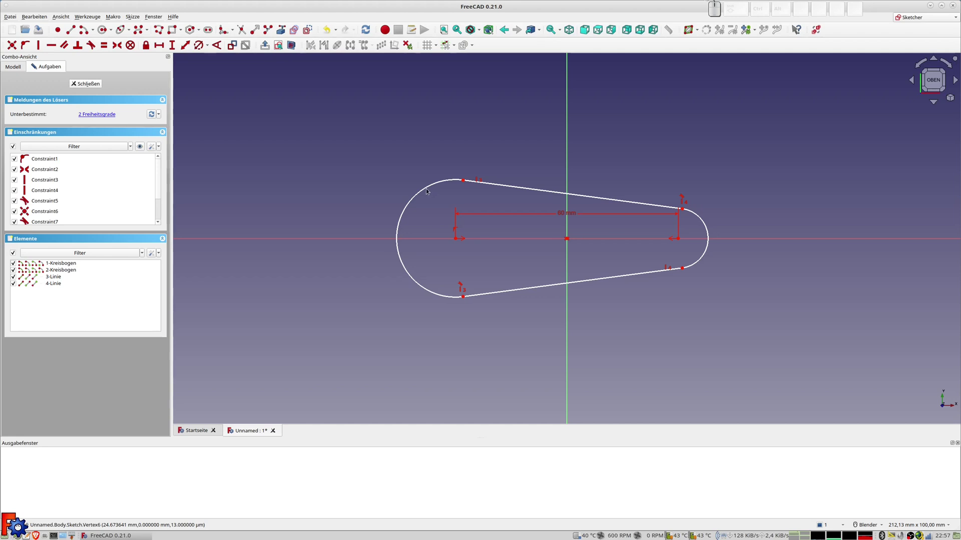
- Give the left arc a 40 mm diameter and the right arc 20 mm, then move the 60 mm dimension above
left_click(425, 188)
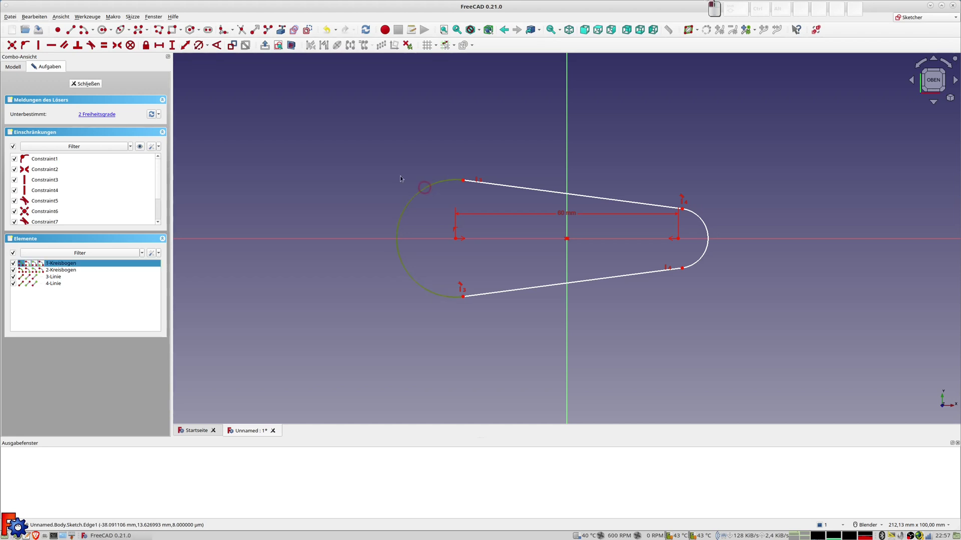
left_click(198, 45)
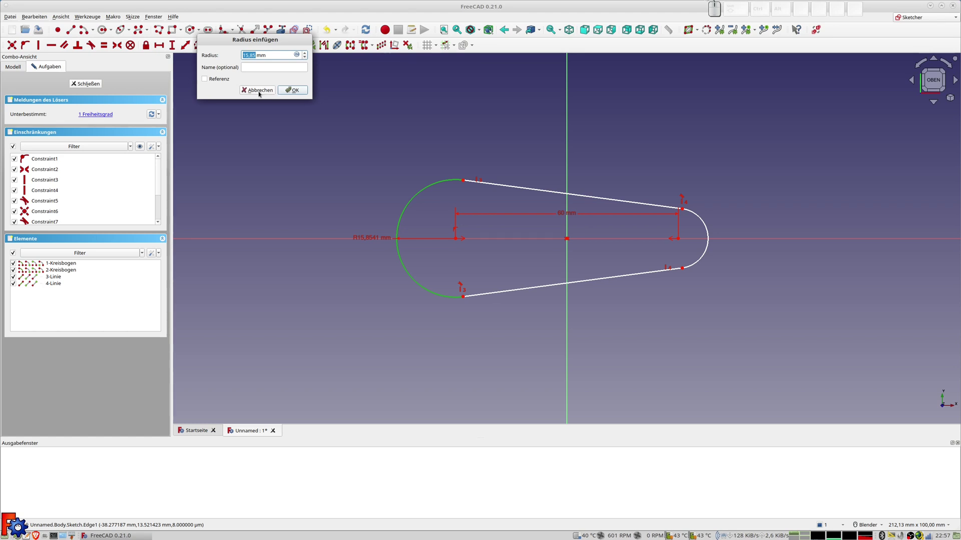
left_click(257, 91)
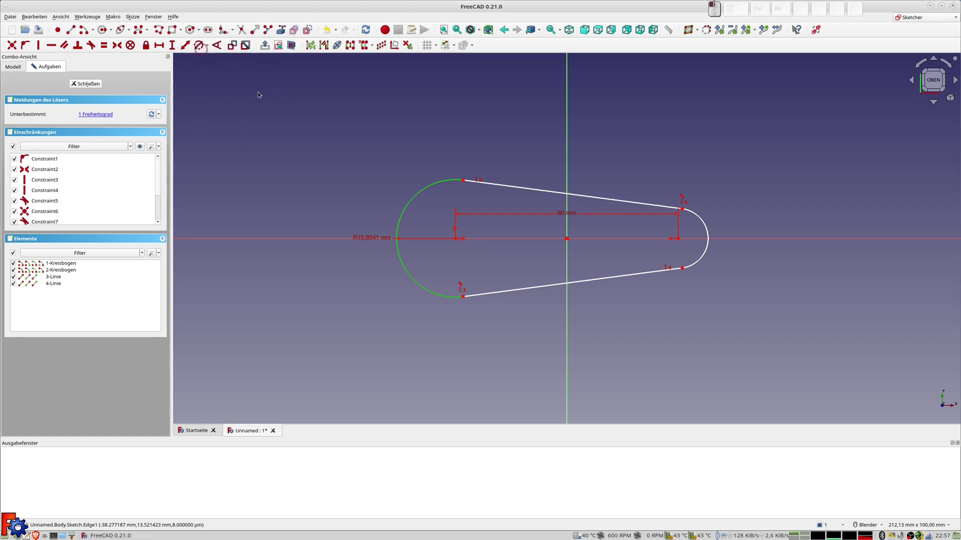
left_click(207, 47)
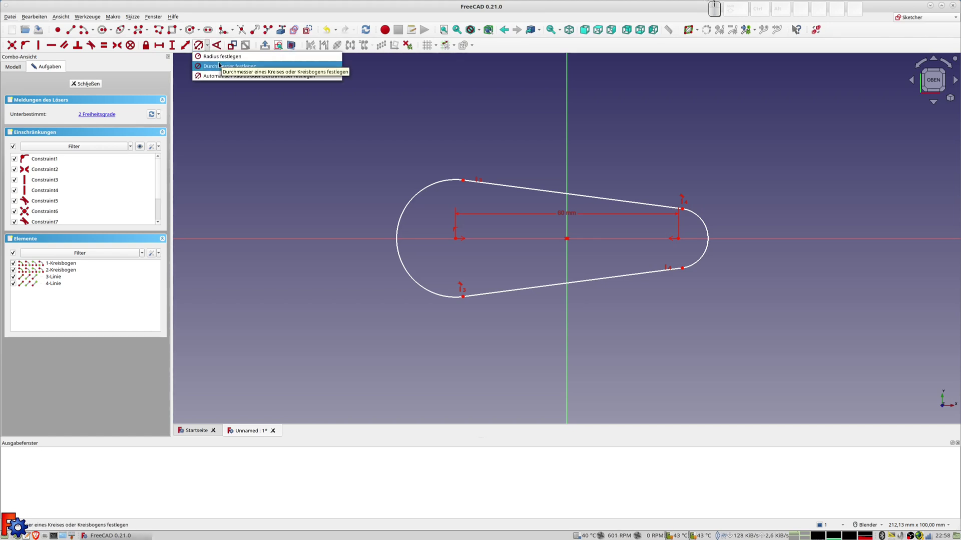
left_click(235, 70)
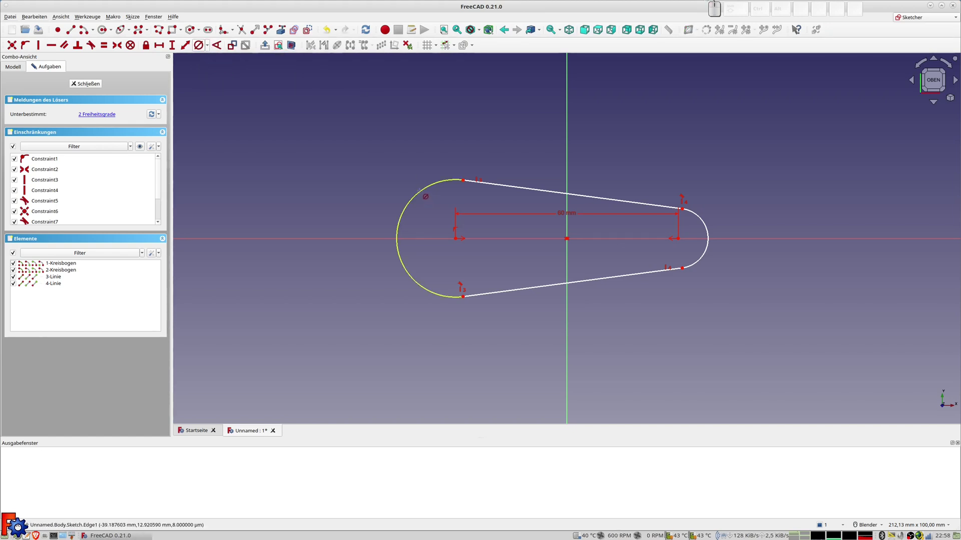
left_click(422, 194)
type("40")
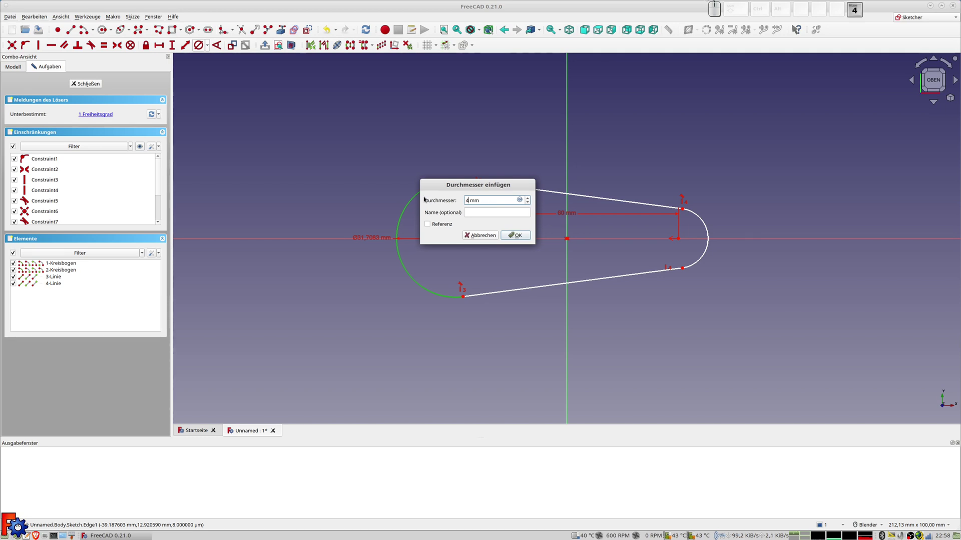
key("Return")
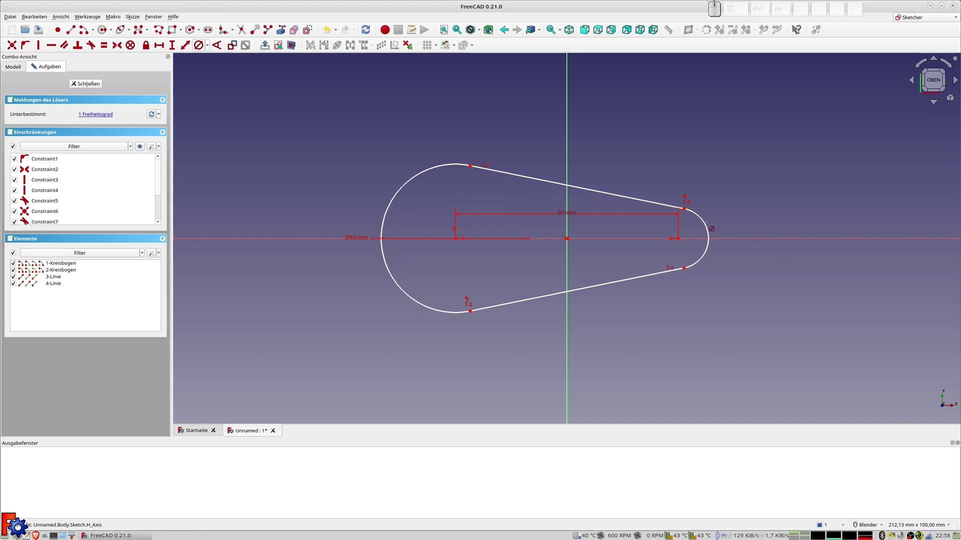
left_click(708, 230)
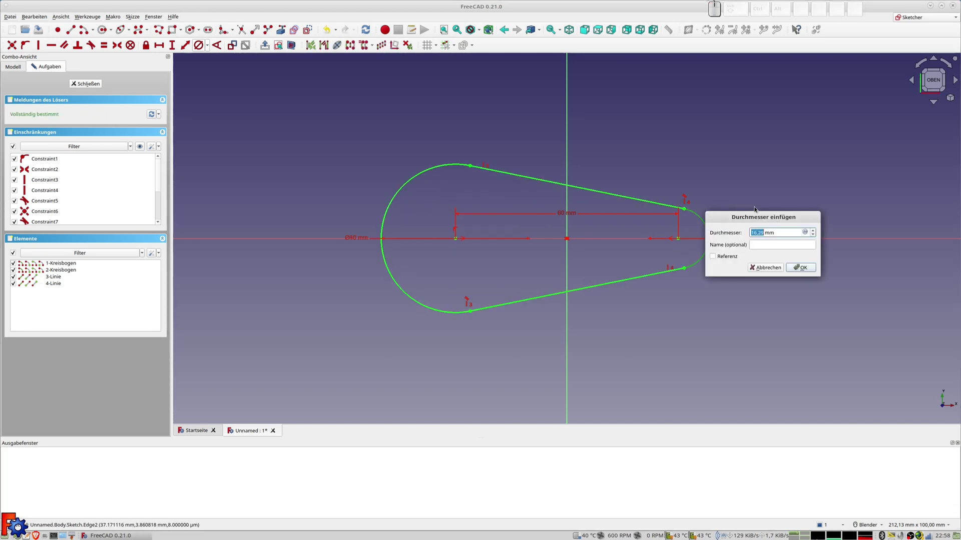
type("20")
key("Return")
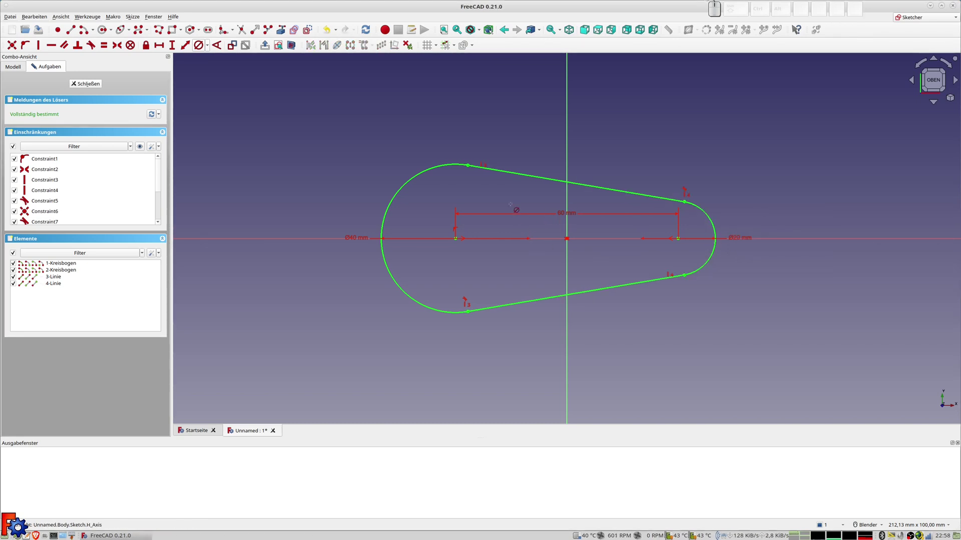
left_click_drag(562, 212, 553, 110)
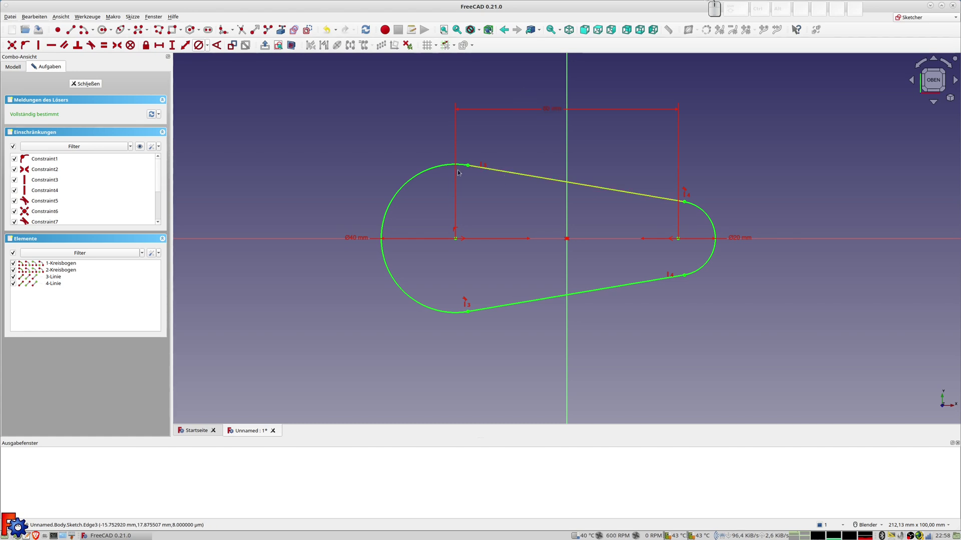
- Close the sketch and pad the teardrop outline 5 mm thick
left_click(87, 84)
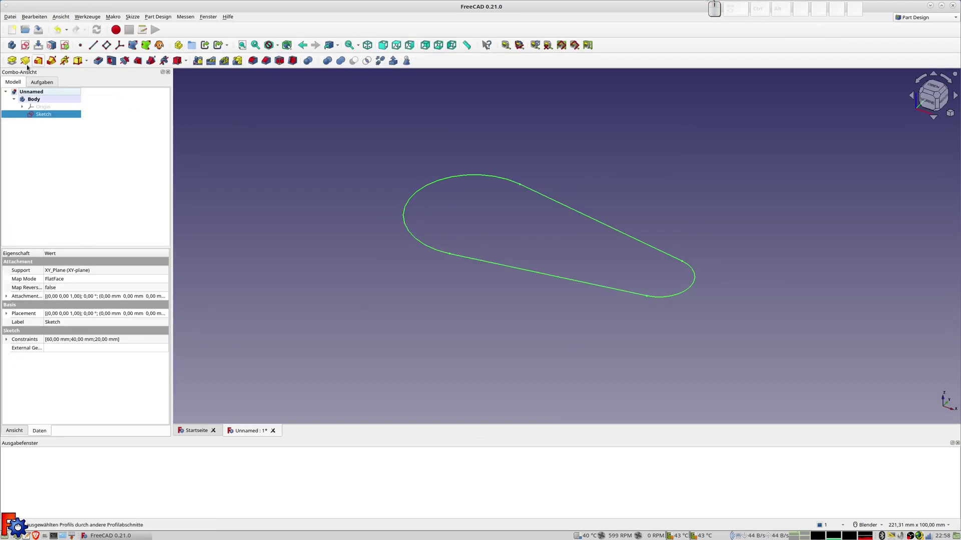
left_click(11, 61)
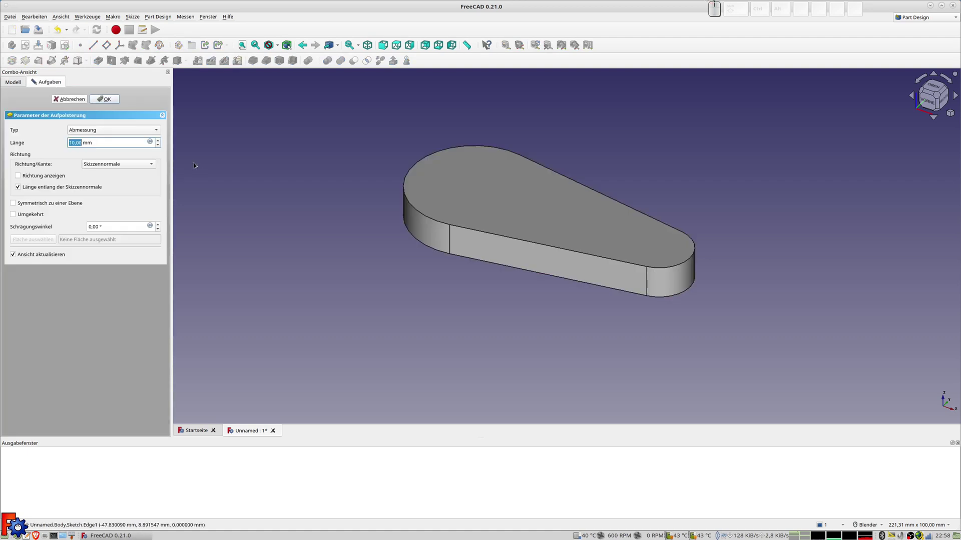
type("5")
key("Return")
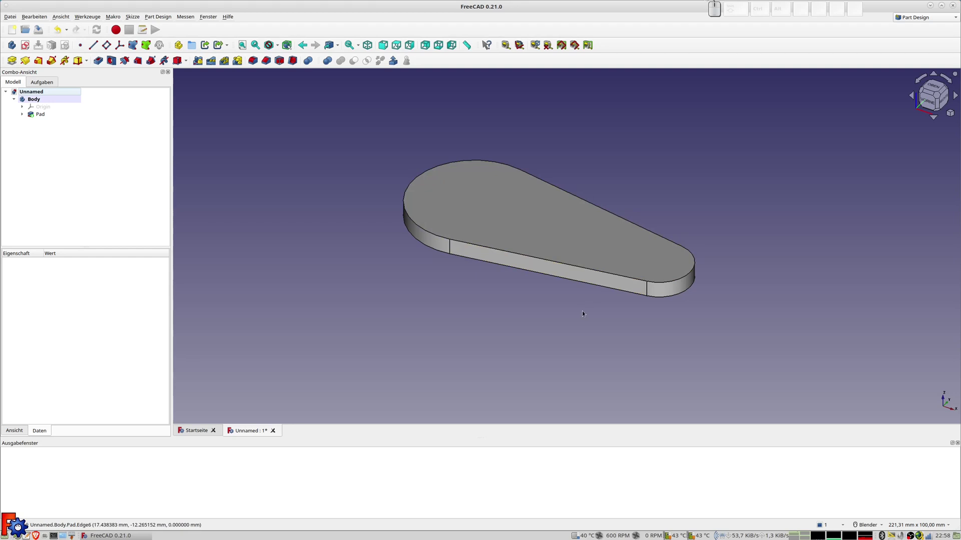
middle_click_drag(599, 325, 613, 327)
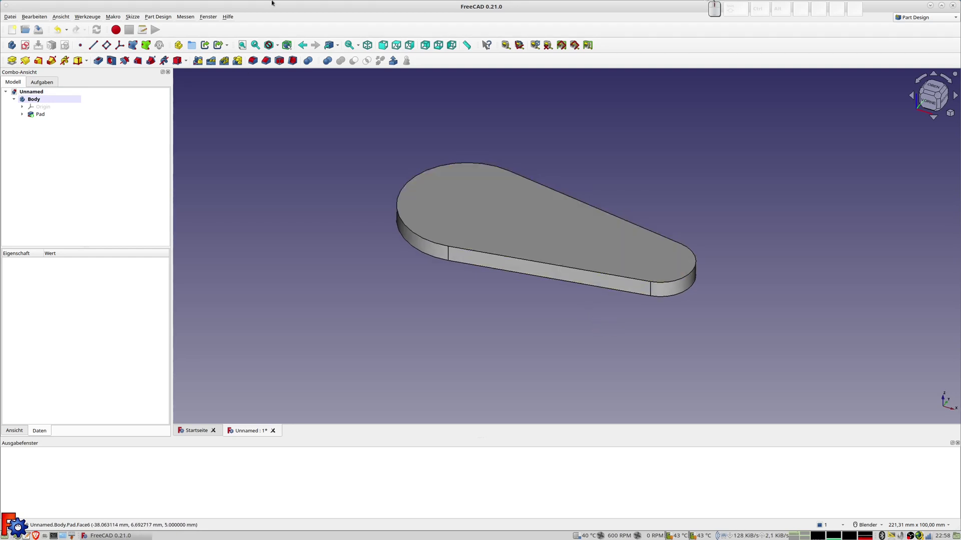
- Start a new sketch on the plate's top face
left_click(25, 46)
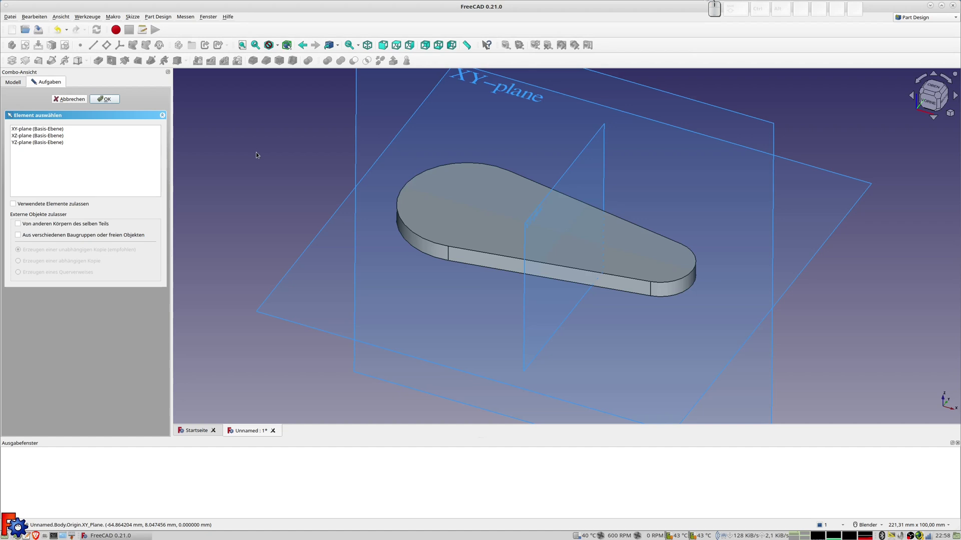
left_click(70, 99)
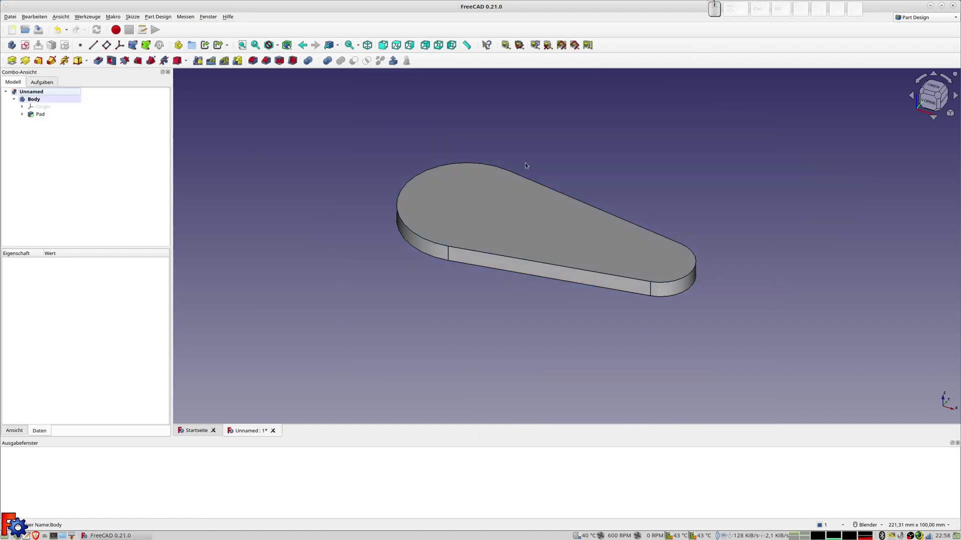
left_click(499, 197)
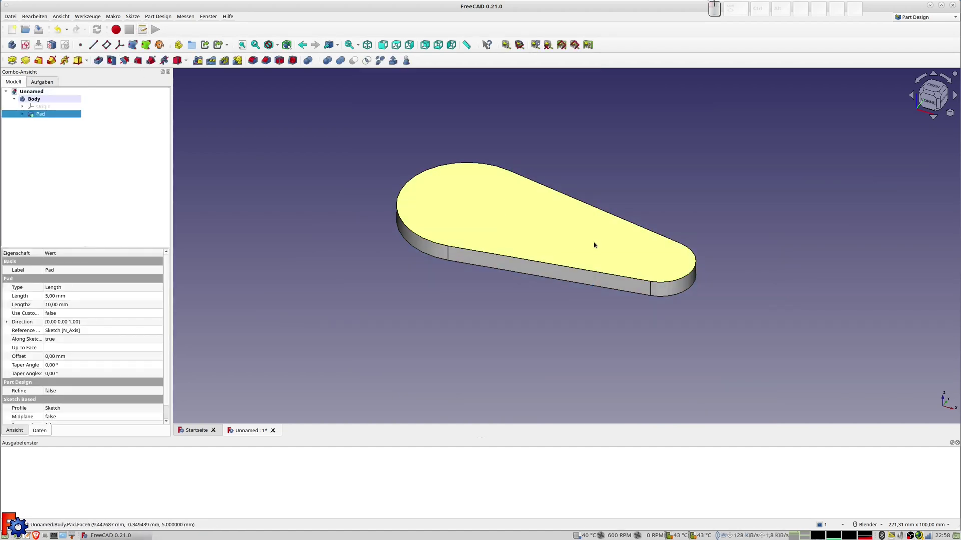
left_click(25, 45)
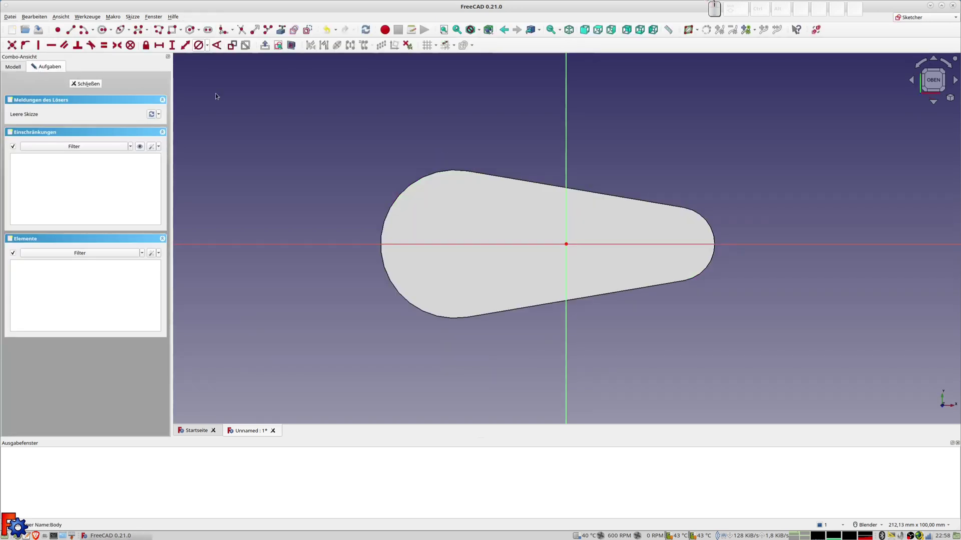
- Draw a circle centred on the origin and give it a 15 mm diameter
left_click(101, 30)
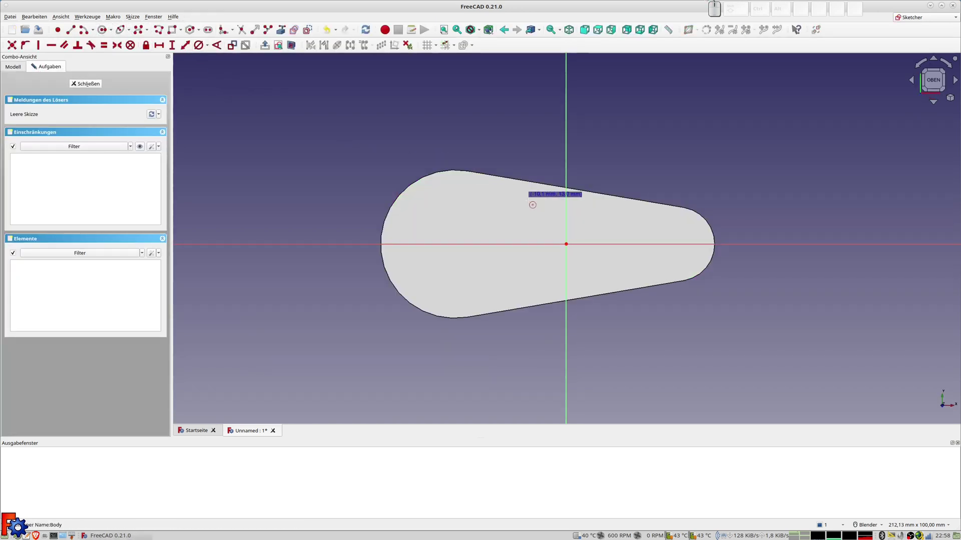
left_click(567, 244)
left_click(560, 220)
right_click(602, 242)
left_click(584, 223)
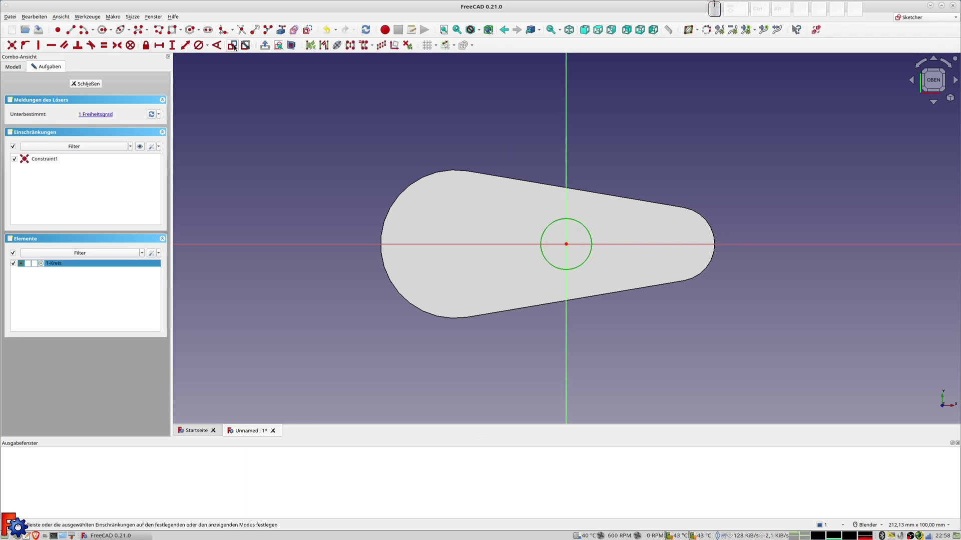
left_click(199, 46)
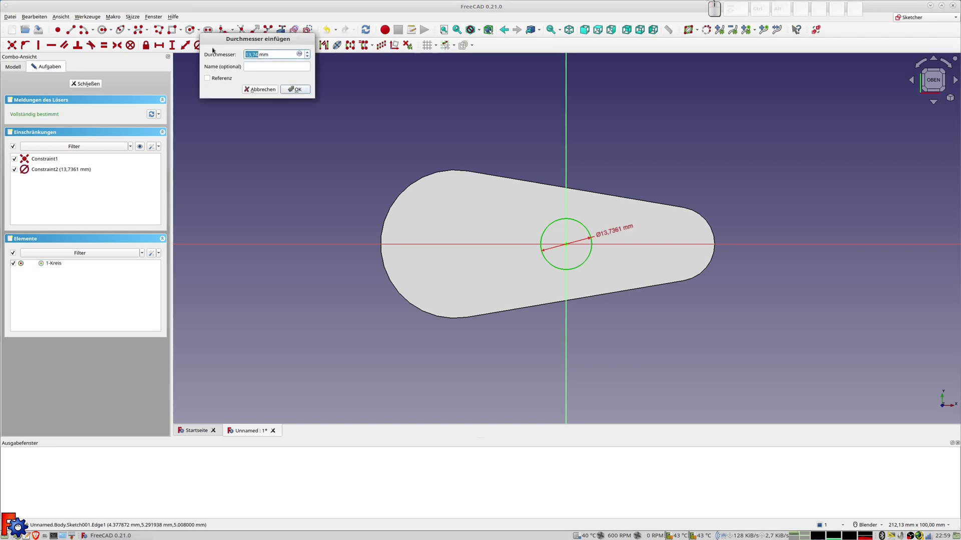
type("15")
key("Return")
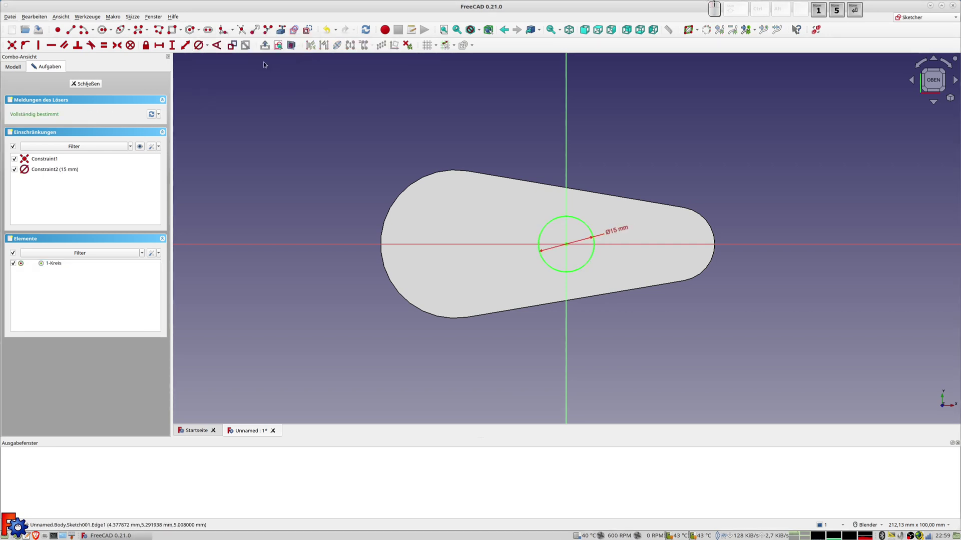
- Pad the Ø15 mm circle sketch into a 5 mm tall boss (Pad001)
left_click(81, 83)
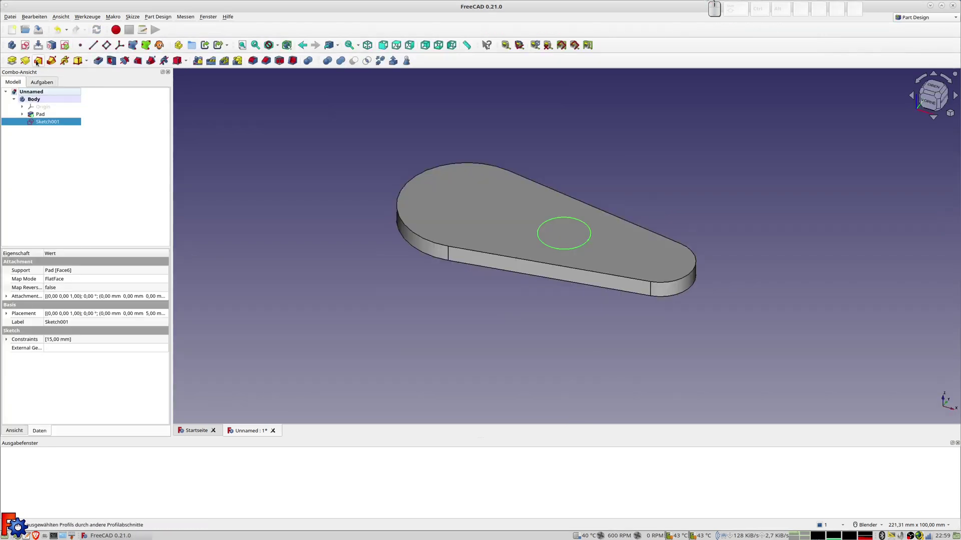
left_click(13, 60)
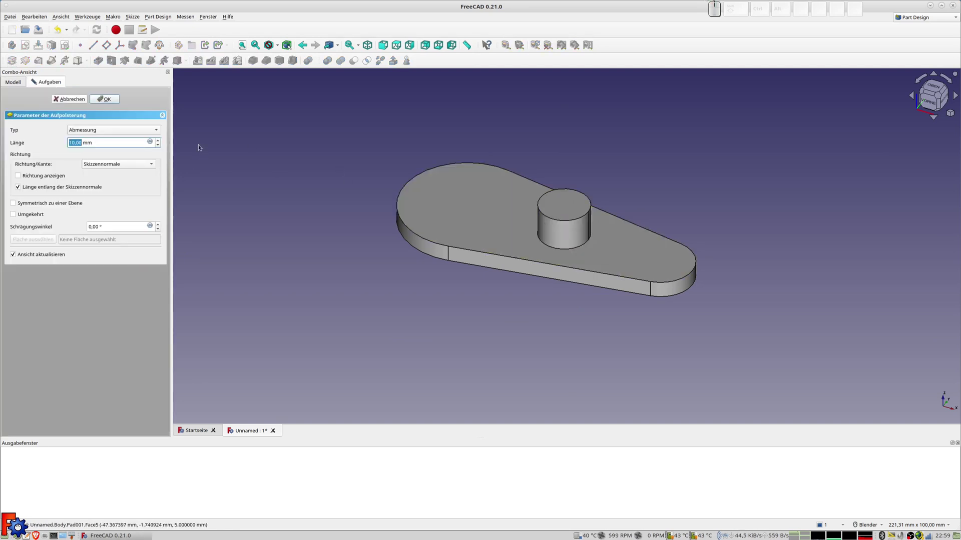
type("5")
key("Return")
middle_click_drag(669, 248, 652, 253)
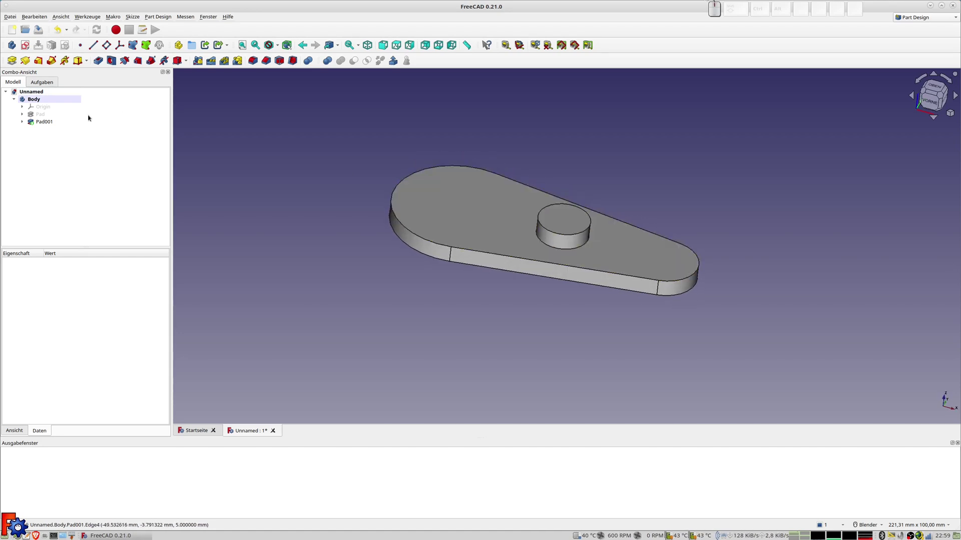
- Open the plate's base sketch and draw circles at the large and small arc centres
left_click(22, 115)
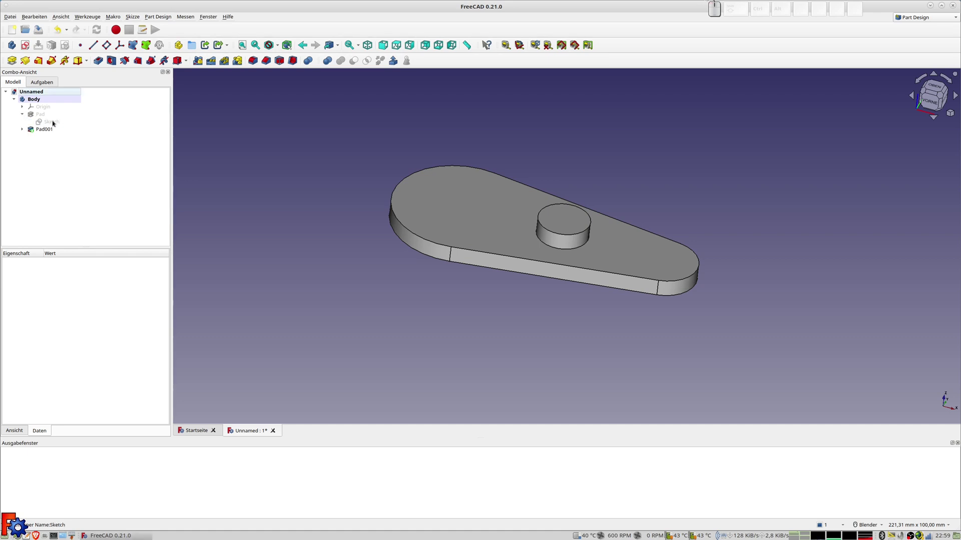
double_click(51, 122)
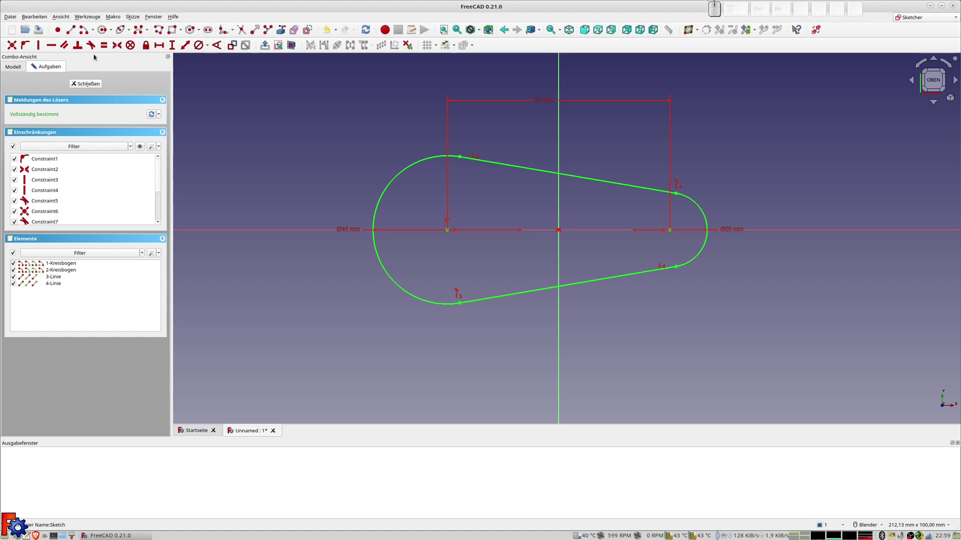
left_click(103, 31)
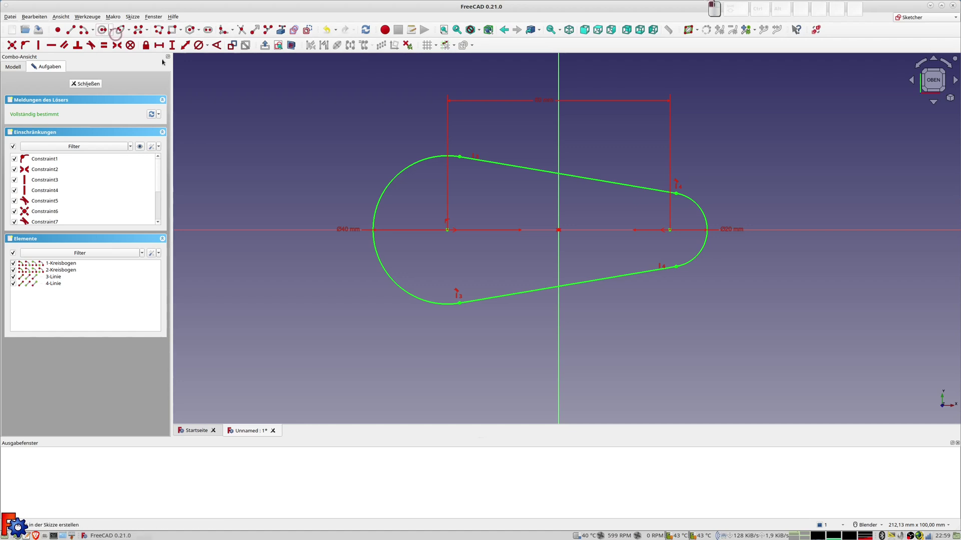
left_click(447, 230)
left_click(448, 181)
left_click(669, 229)
left_click(683, 211)
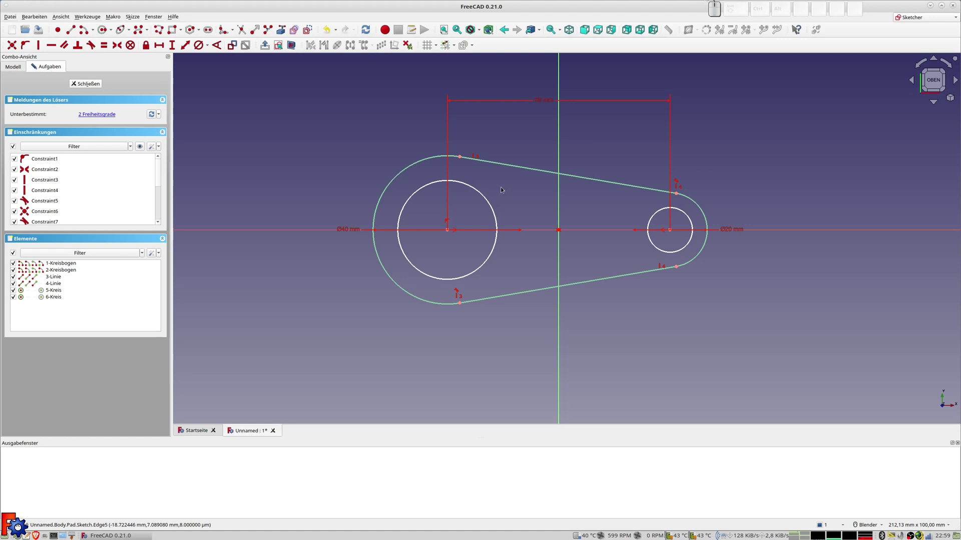
- Constrain the large-end circle to 20 mm and the small-end circle to 10 mm diameter
left_click(489, 200)
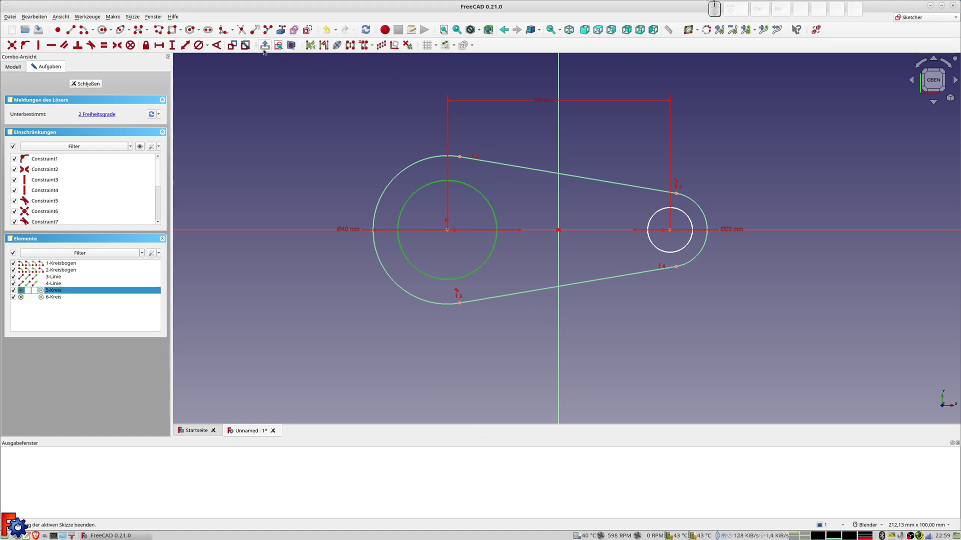
left_click(198, 46)
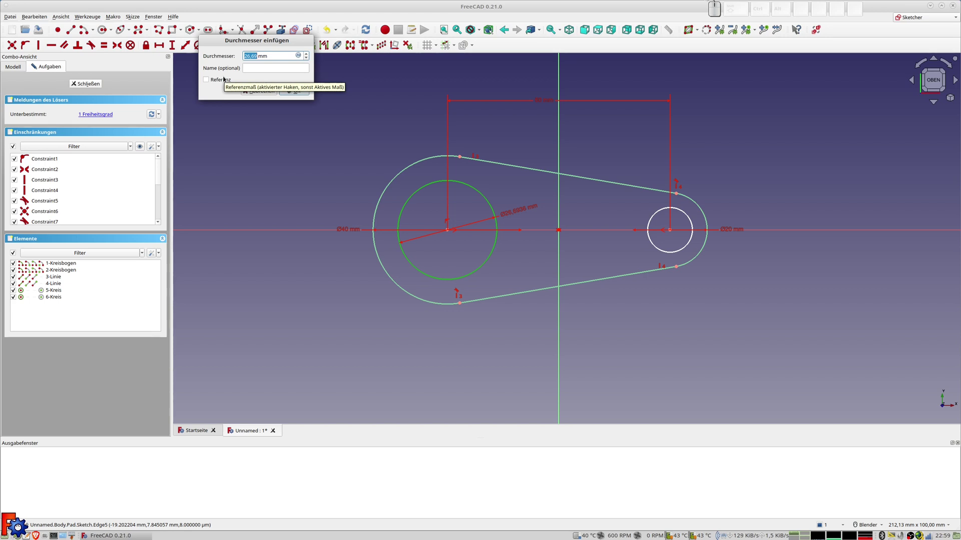
type("20")
key("Return")
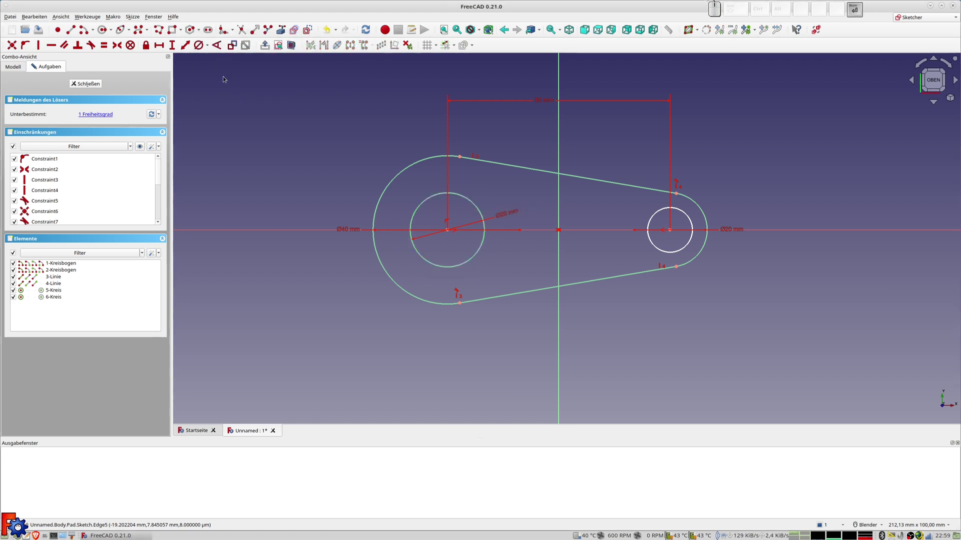
left_click(680, 210)
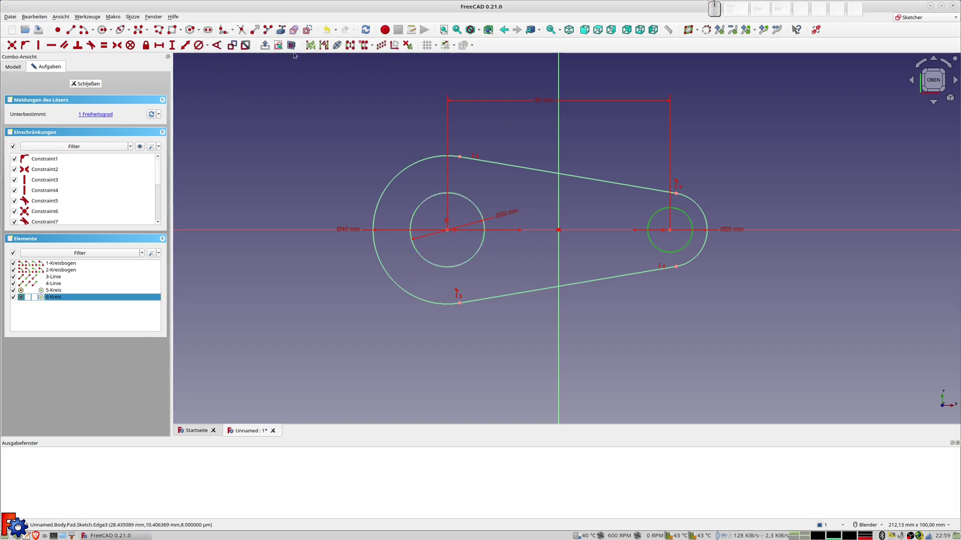
left_click(199, 45)
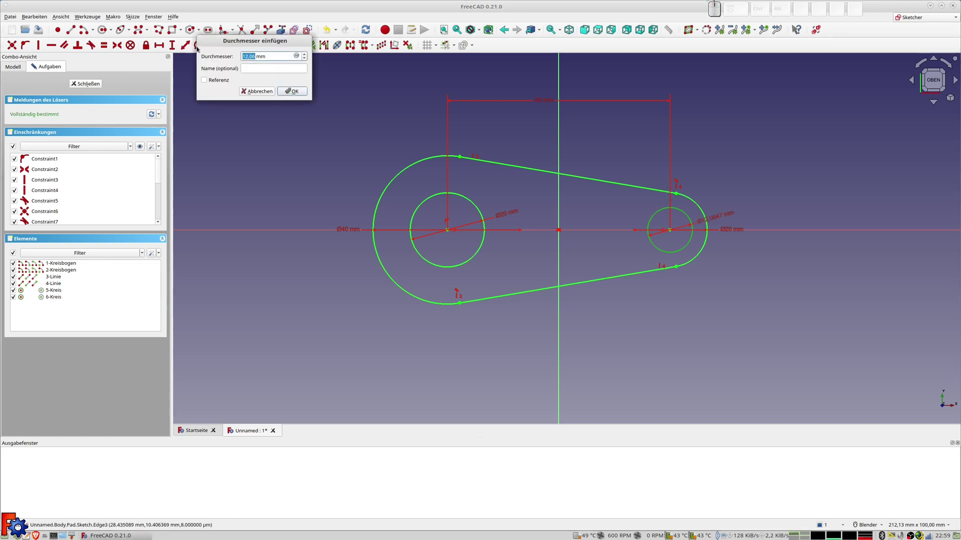
type("10")
key("Return")
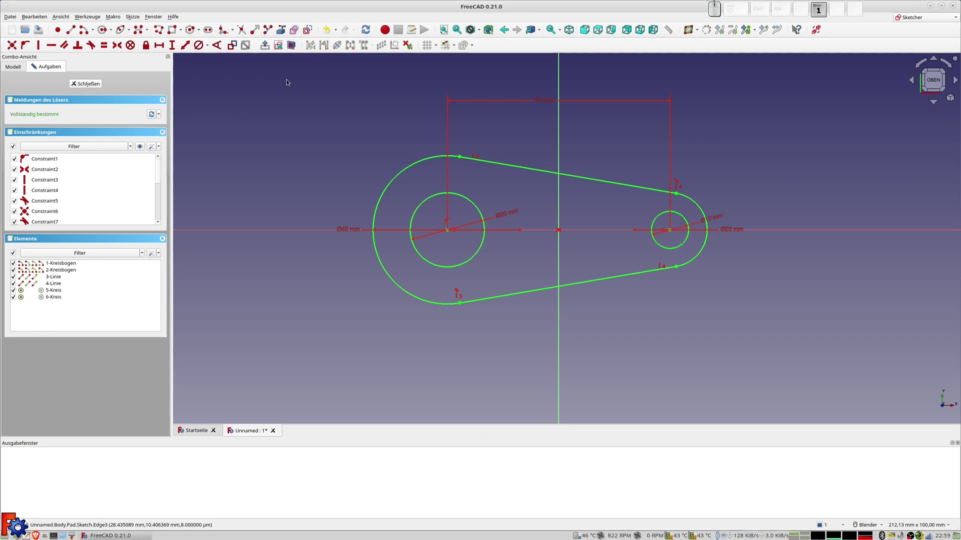
- Close the base sketch and show the base plate Pad with its two end holes
left_click(93, 84)
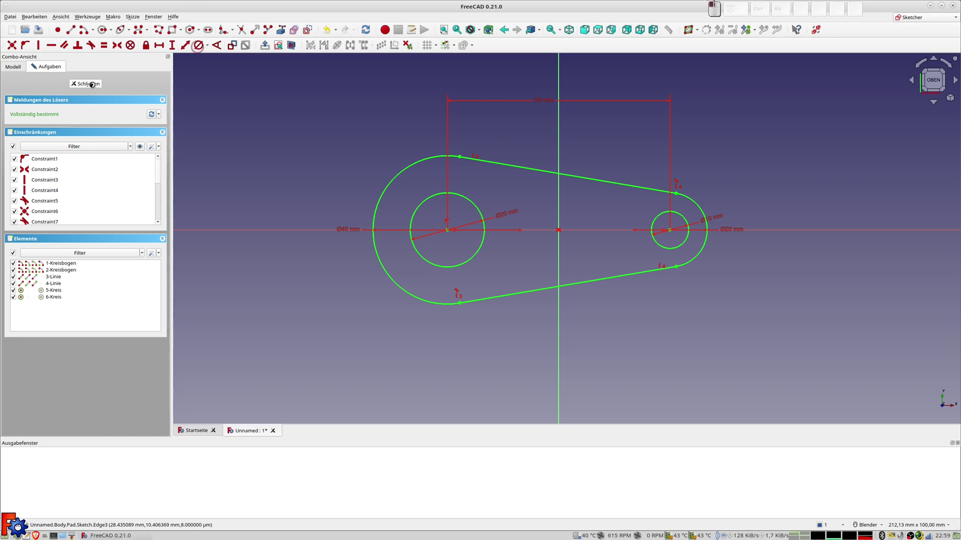
mouse_move(56, 137)
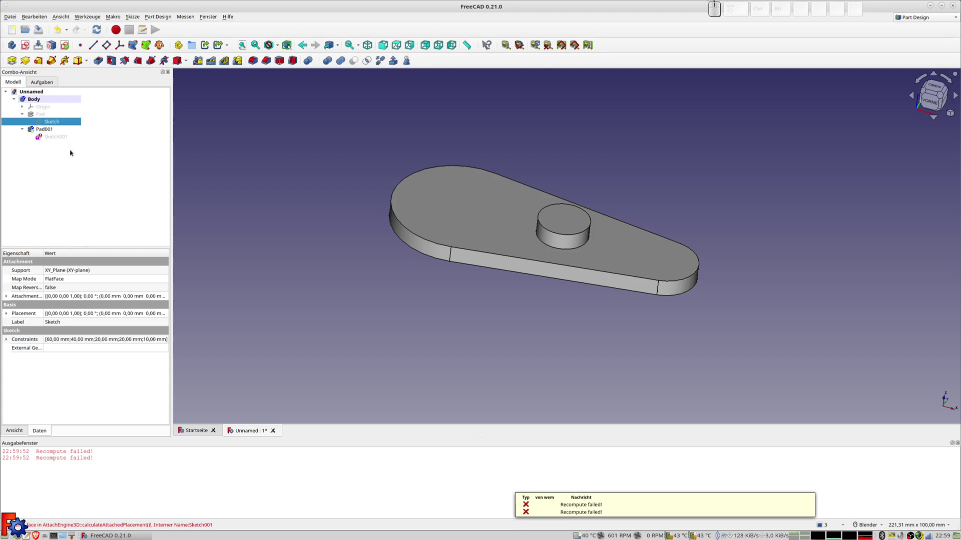
left_click(44, 131)
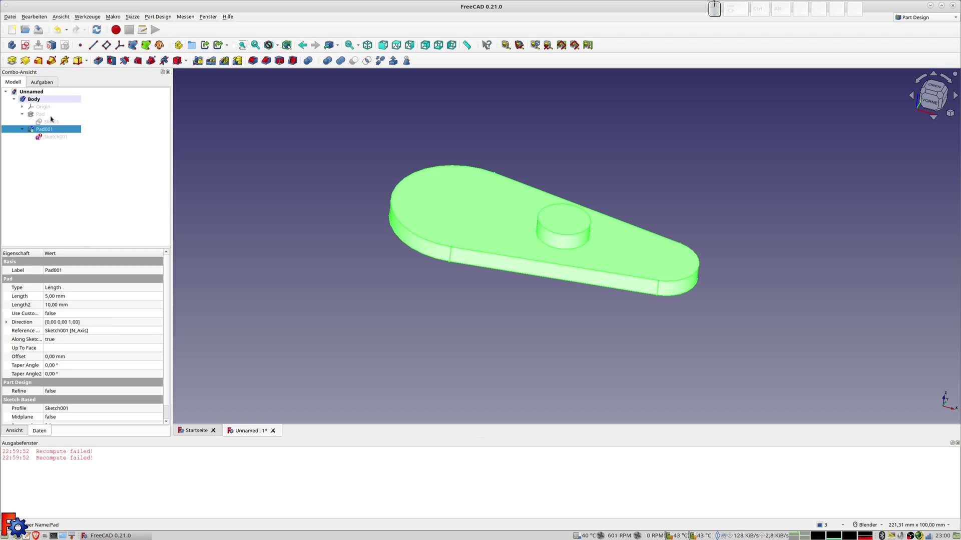
left_click(41, 115)
key("space")
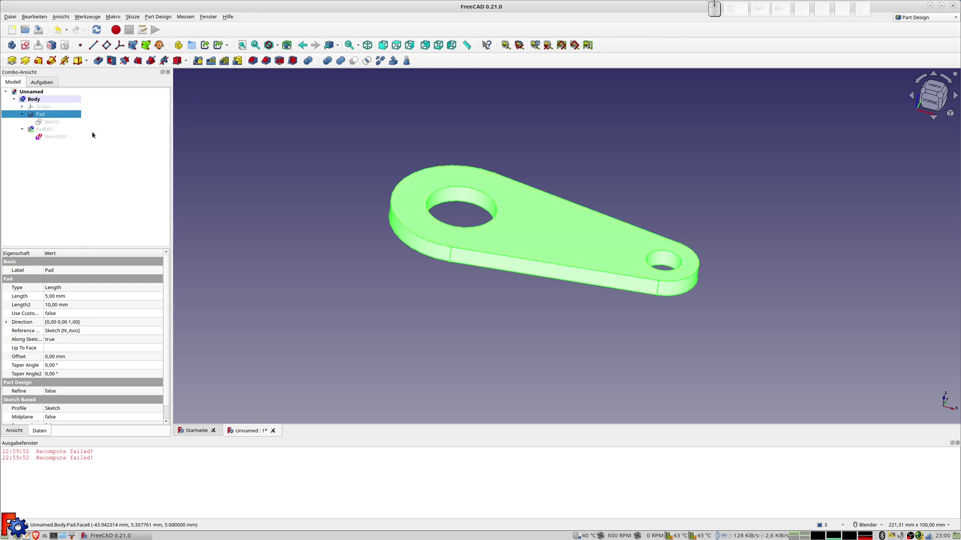
- Check the boss sketch Sketch001, then select the plate's top face for sketch mapping
left_click(56, 138)
key("space")
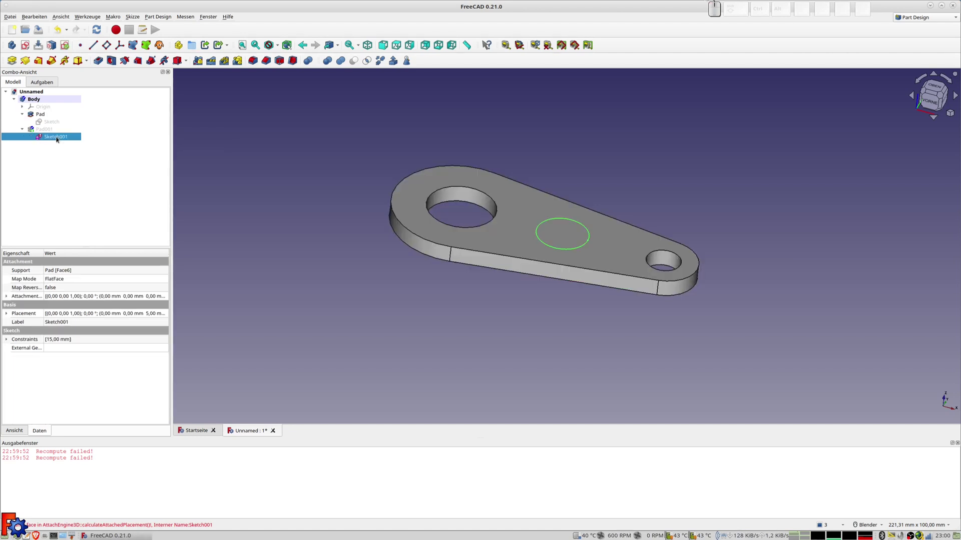
key("space")
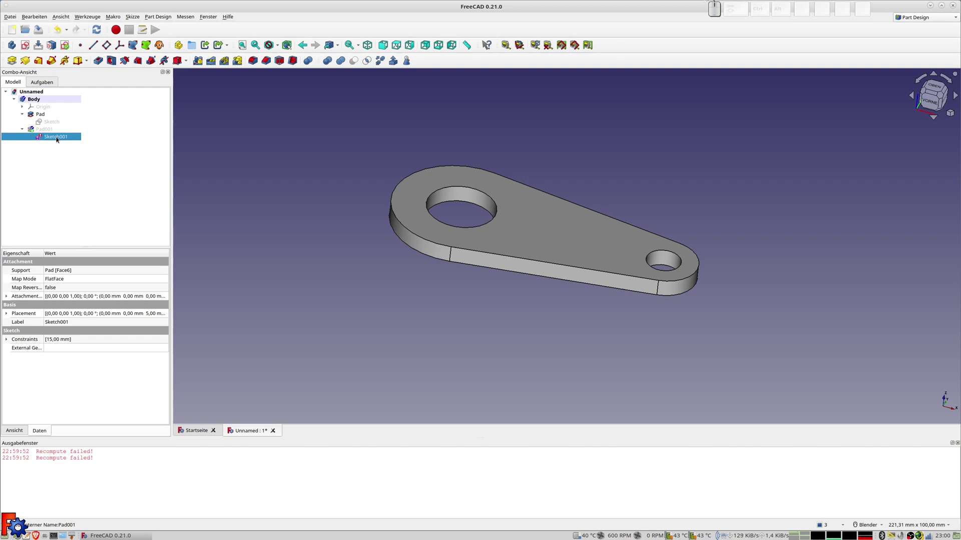
left_click(536, 215)
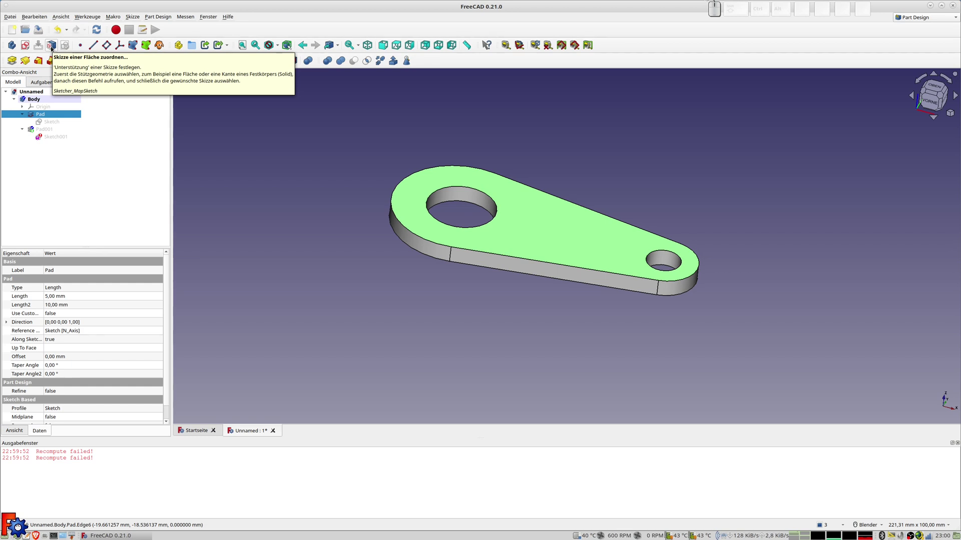
left_click(51, 48)
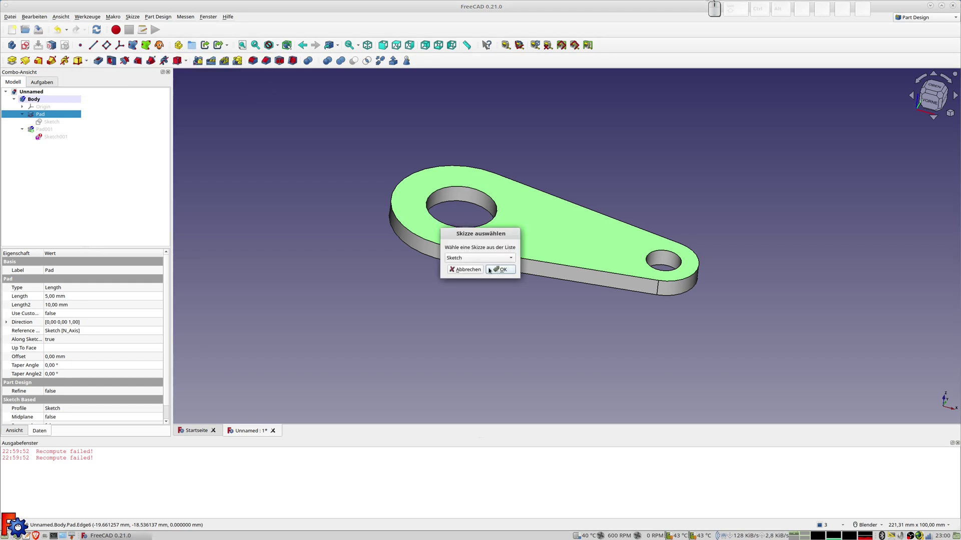
- Map Sketch001 onto the top face as a flat face and show Pad001 again
left_click(466, 258)
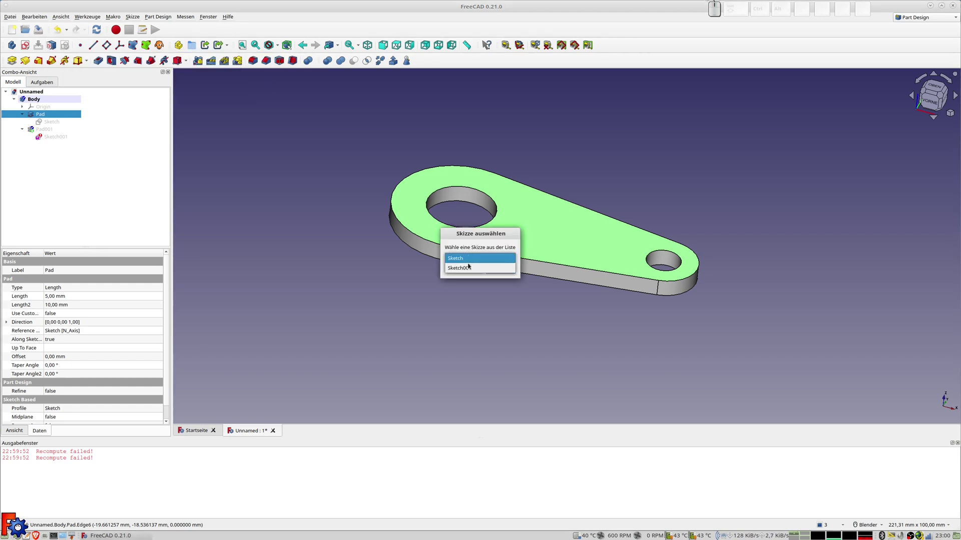
left_click(460, 267)
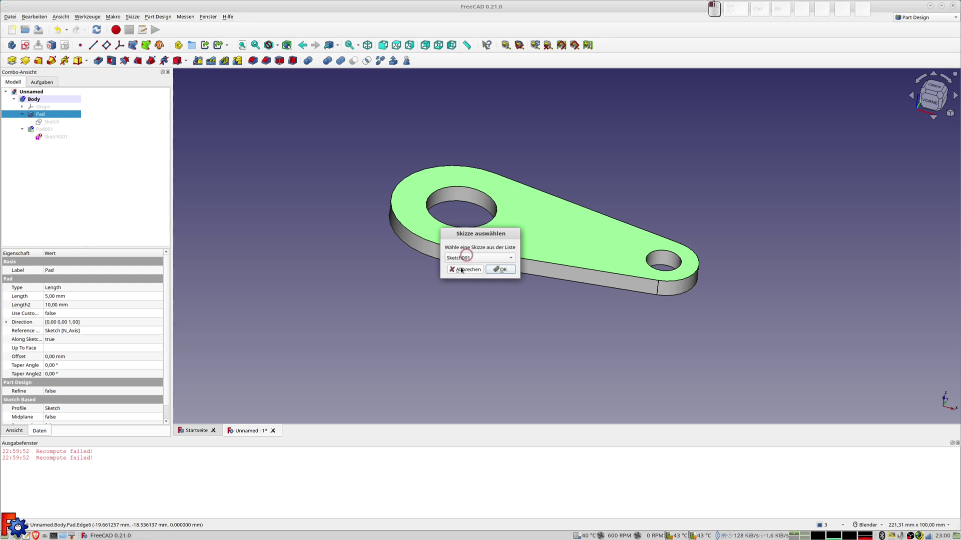
left_click(506, 272)
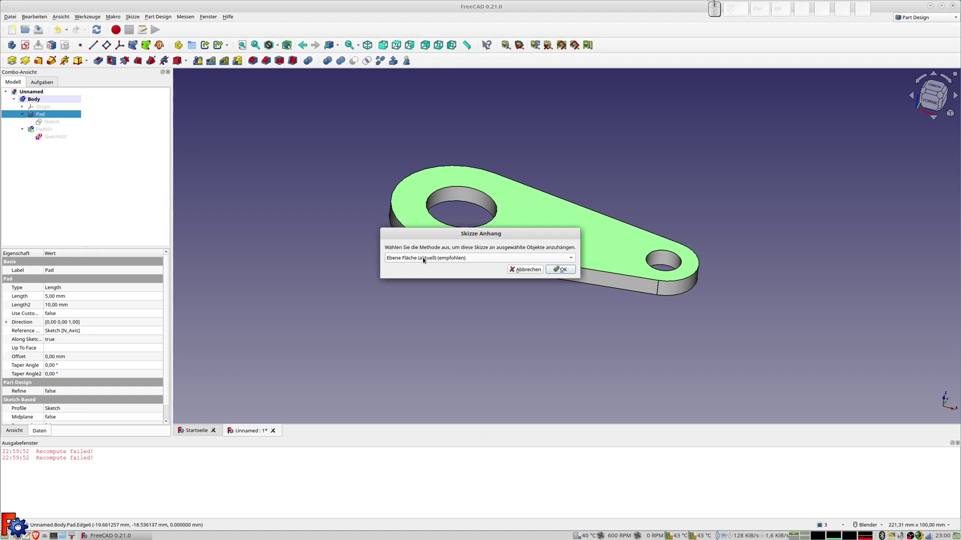
left_click(553, 271)
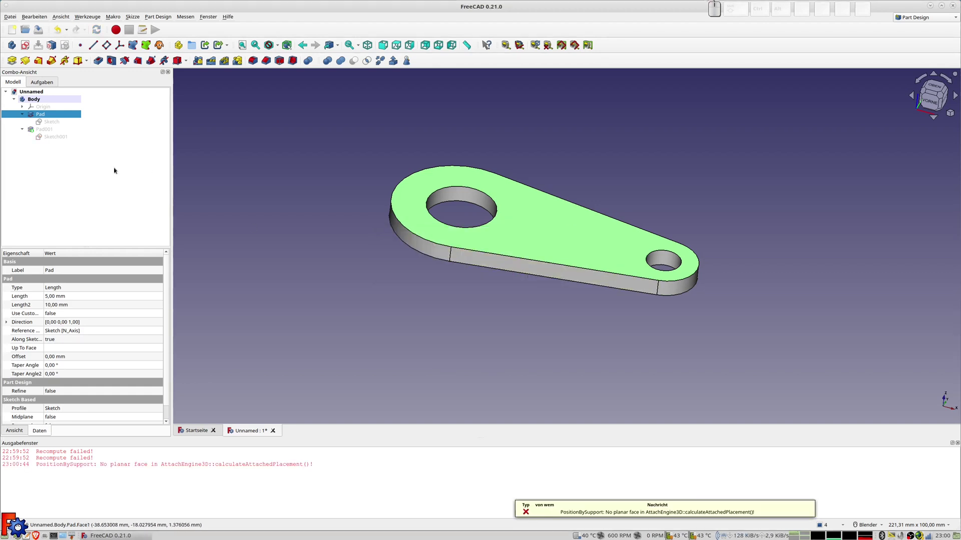
left_click(43, 129)
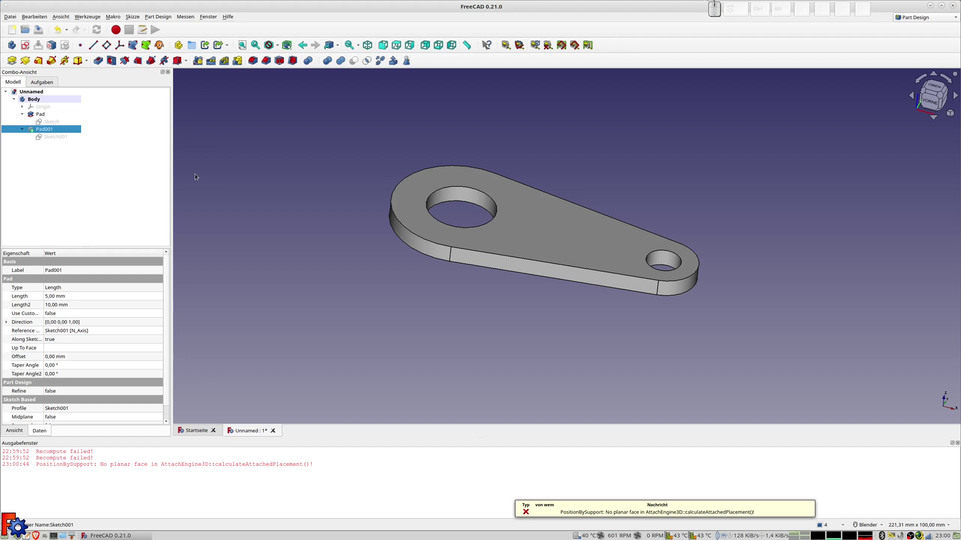
key("space")
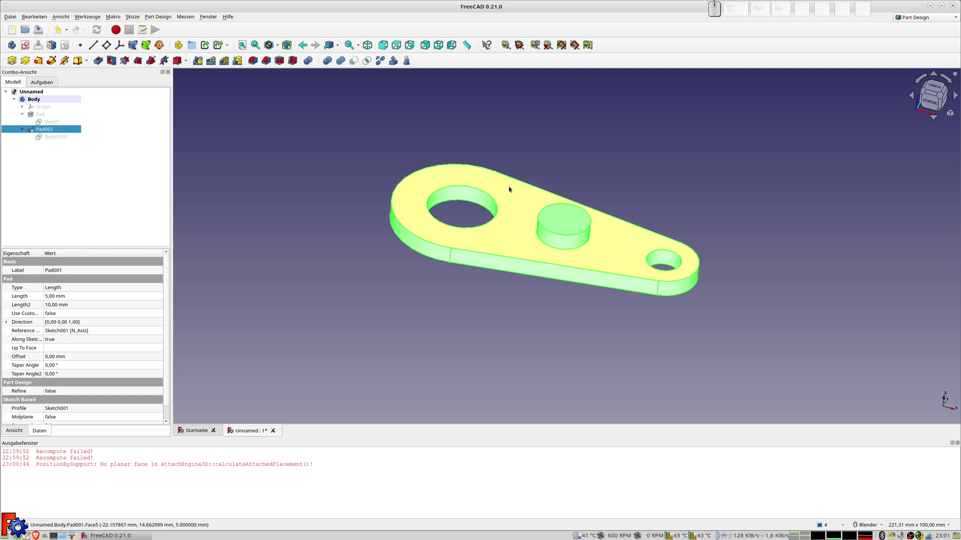
- Select the plate's top face and start a new sketch on it
left_click(534, 237)
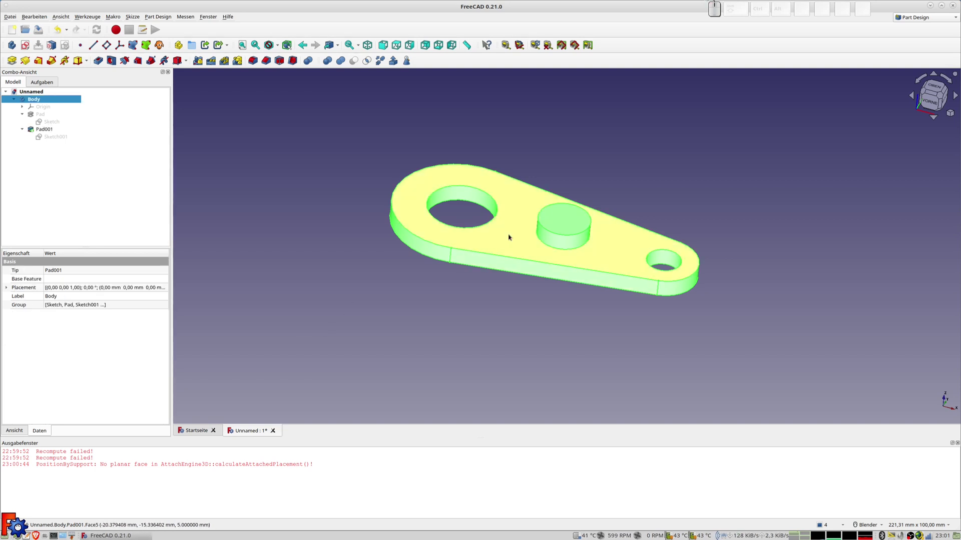
left_click(510, 235)
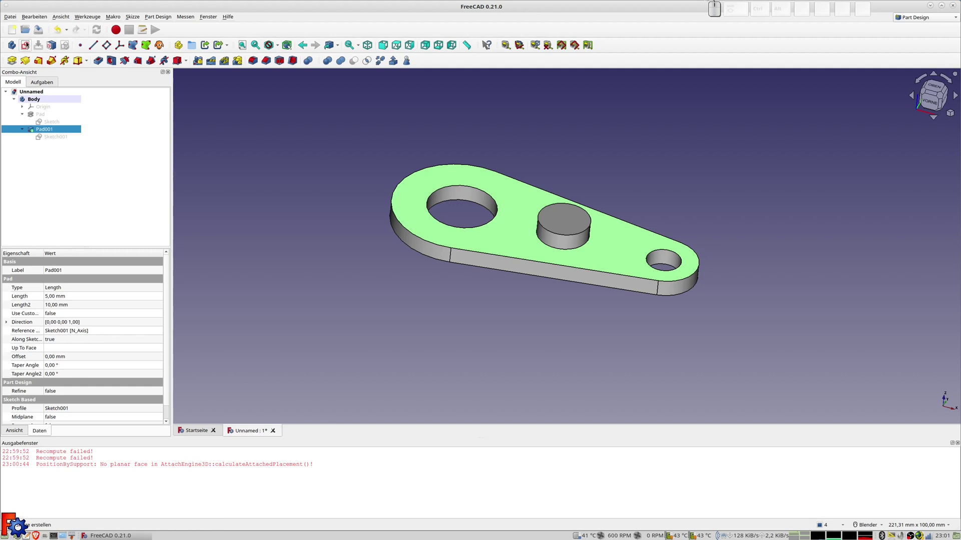
left_click(25, 45)
- Draw a small circle on the horizontal axis and a vertical line across the plate
left_click(101, 30)
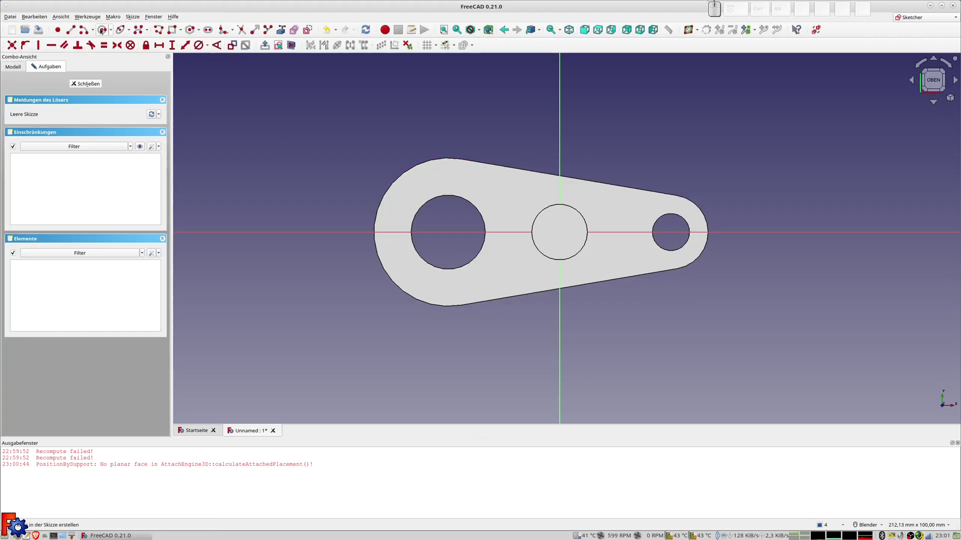
left_click(391, 232)
left_click(400, 244)
right_click(413, 276)
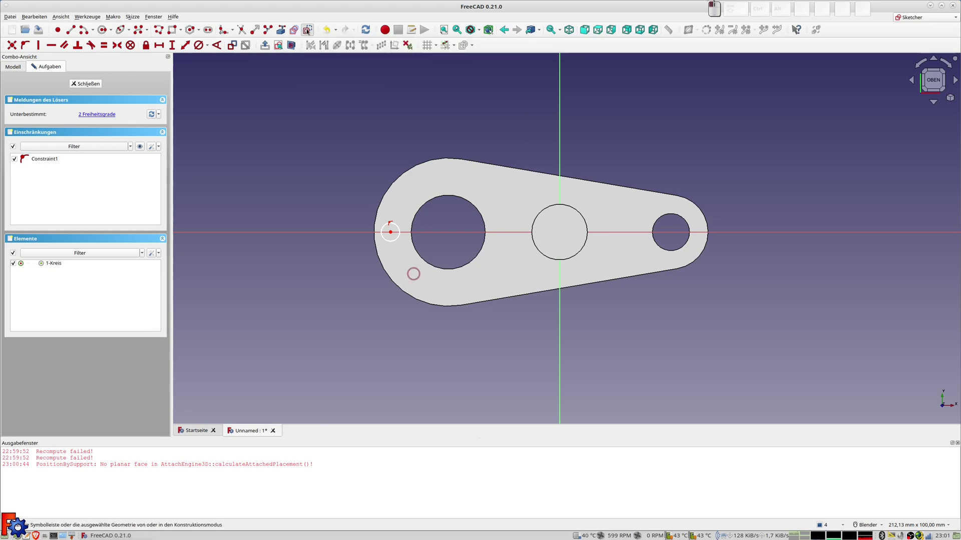
left_click(83, 31)
left_click(444, 129)
left_click(444, 342)
right_click(455, 350)
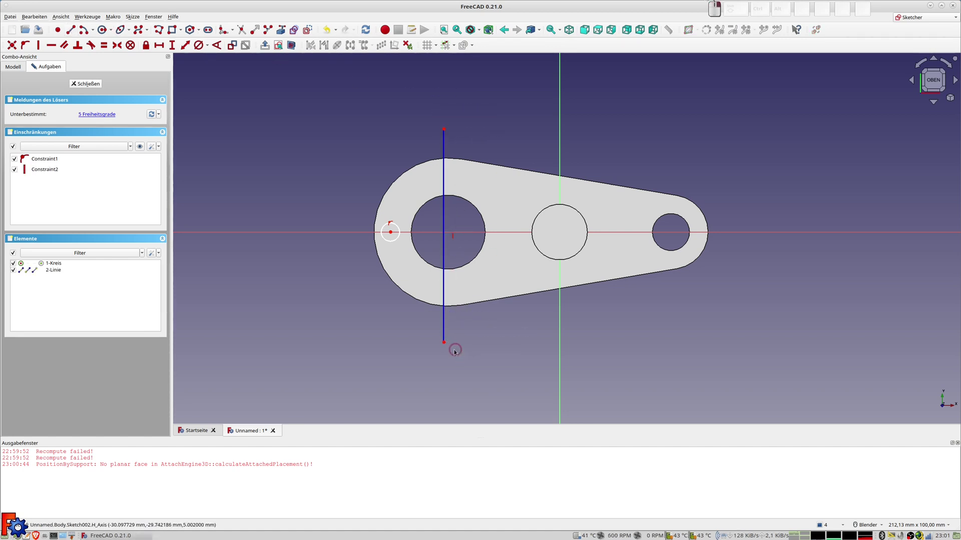
- Place the vertical line -30 mm from centre and the circle 15 mm from the line
left_click(444, 342)
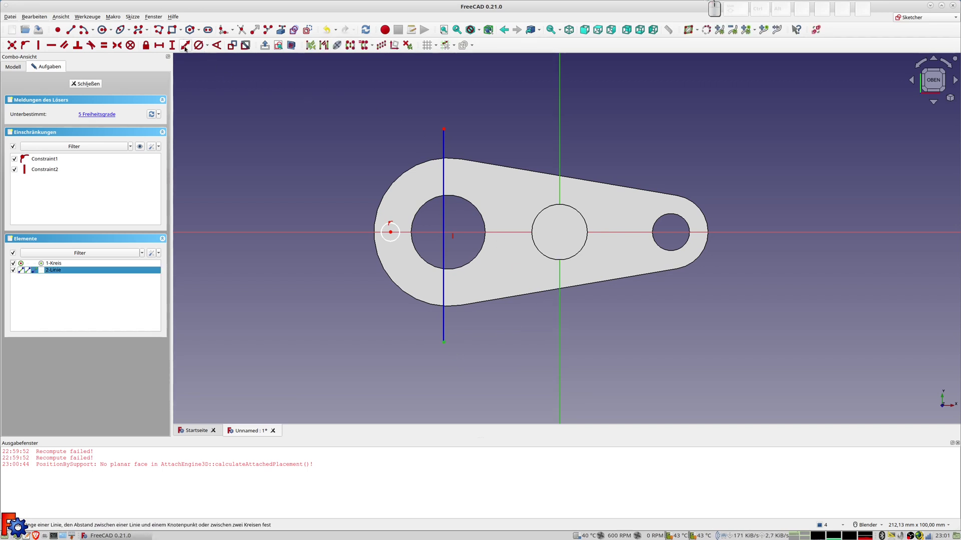
left_click(159, 46)
type("-30")
left_click(273, 93)
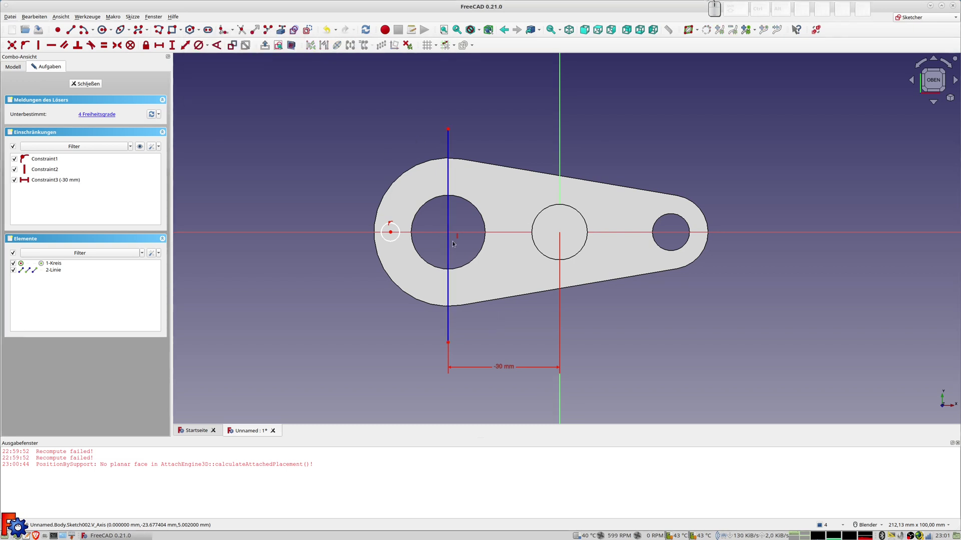
left_click(390, 232)
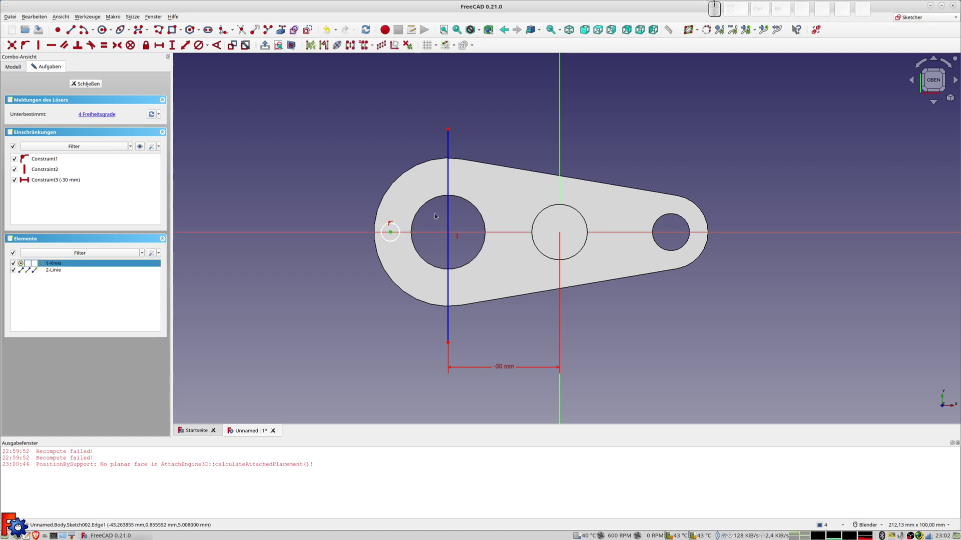
left_click(448, 216)
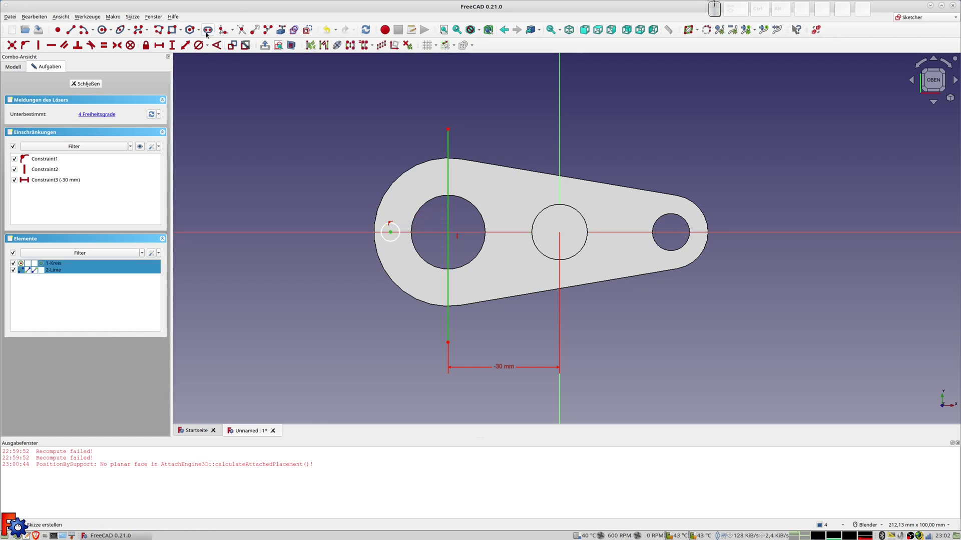
left_click(186, 46)
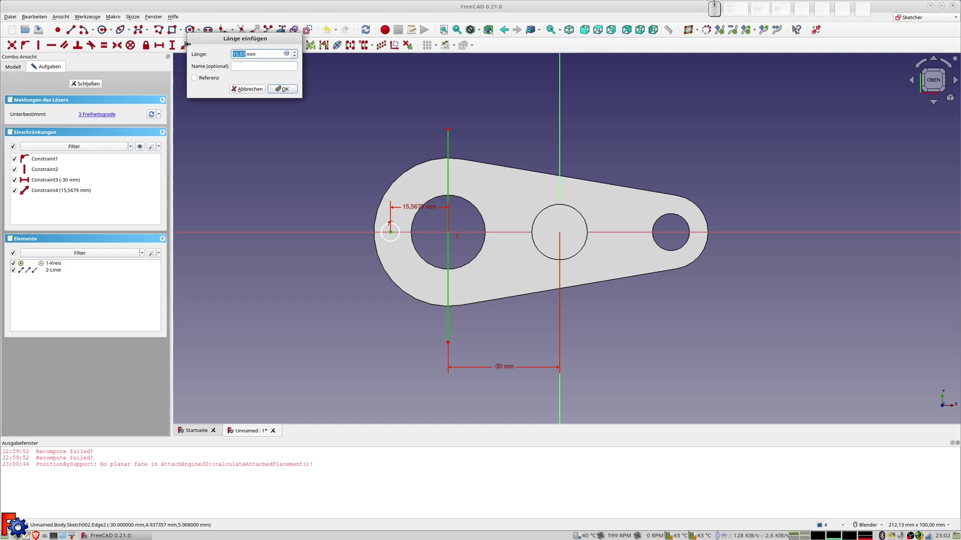
type("15")
key("Return")
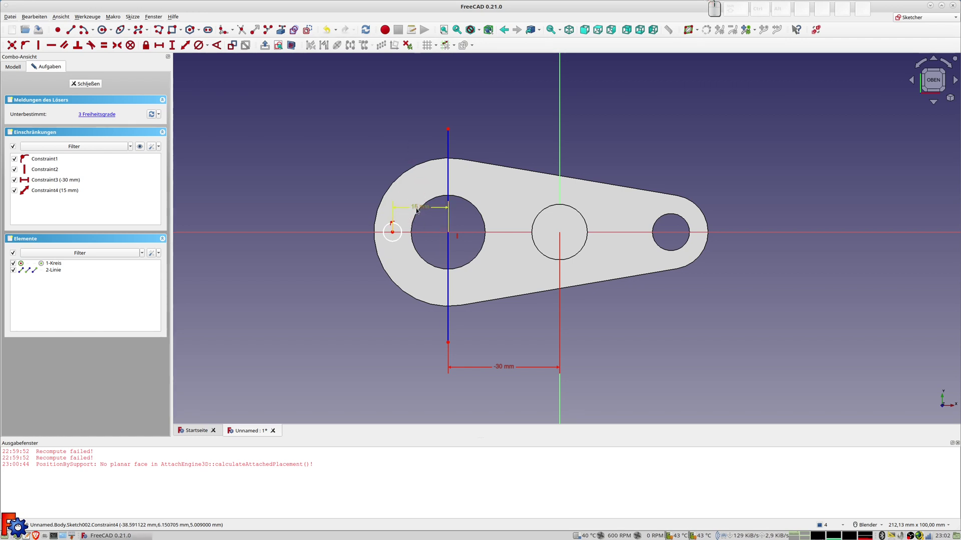
mouse_move(418, 207)
left_mouse_down()
mouse_move(409, 143)
mouse_move(358, 146)
left_mouse_up()
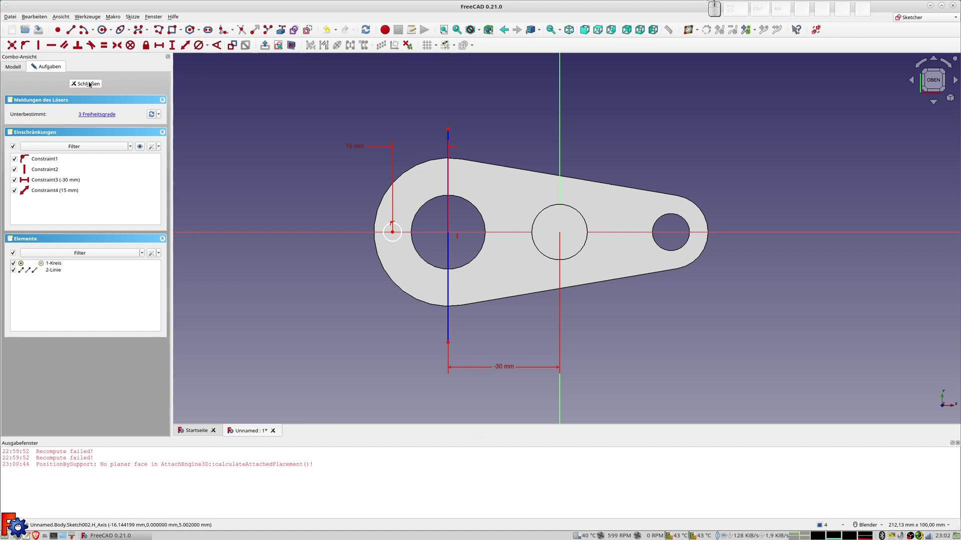
- Give the circle a 5 mm diameter and close the sketch
left_click(392, 234)
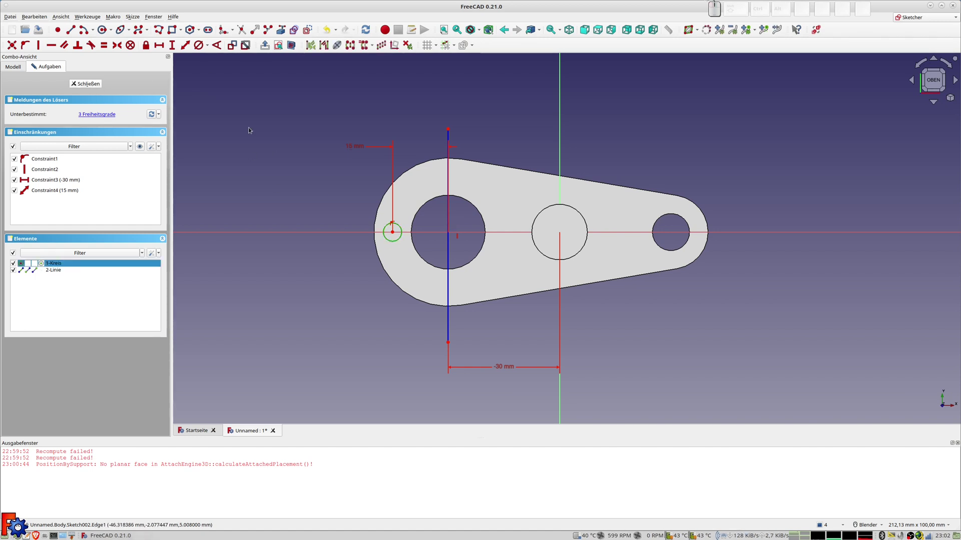
left_click(198, 46)
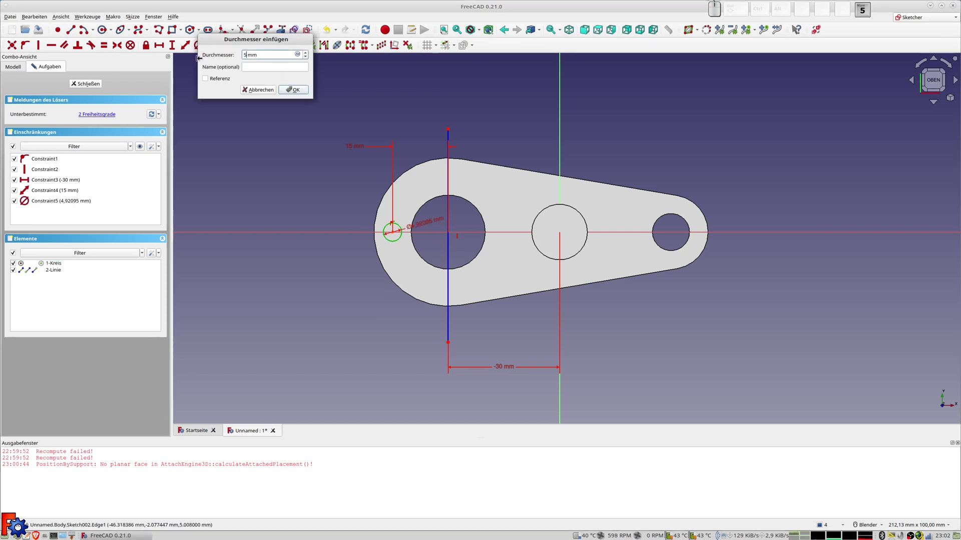
type("5")
key("Return")
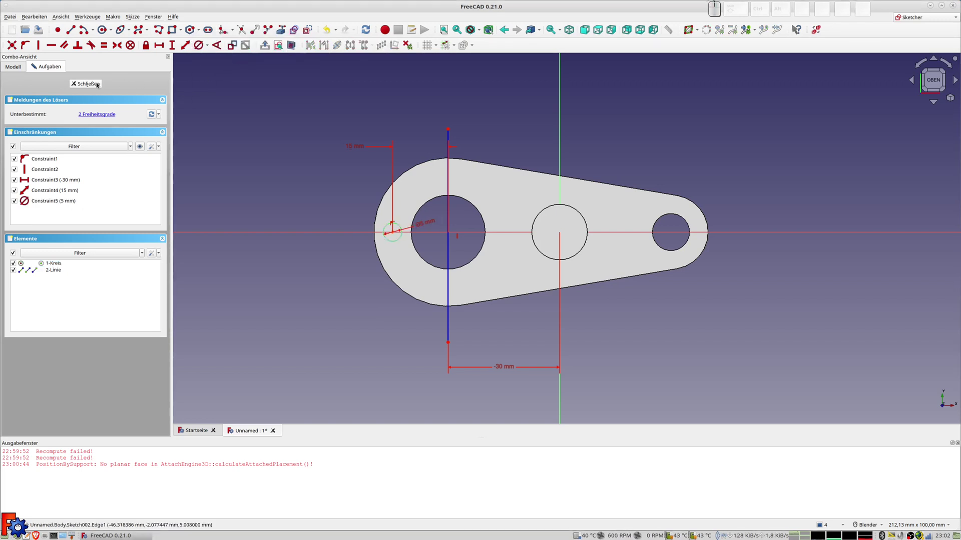
left_click(97, 84)
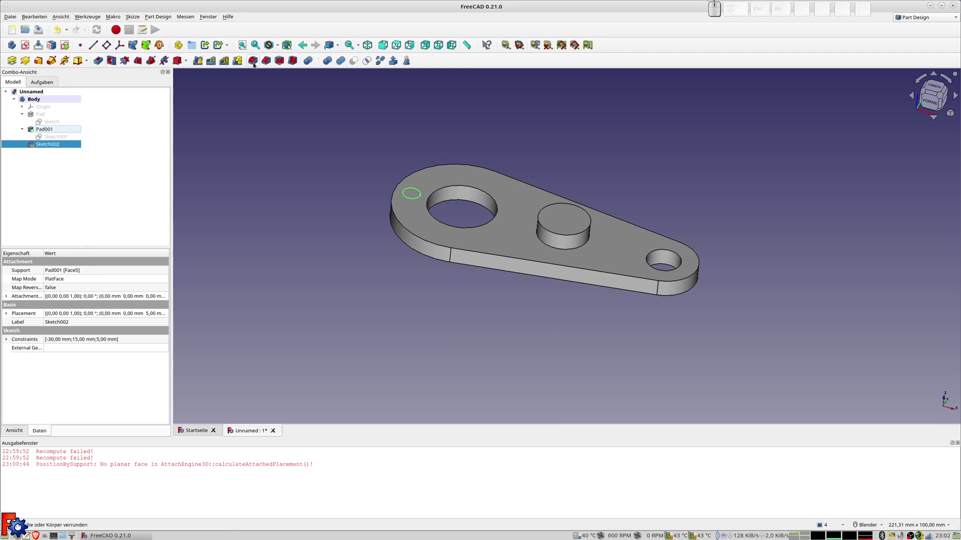
- Pocket Sketch002's Ø5 mm circle 3 mm deep into the plate's left end
left_click(211, 61)
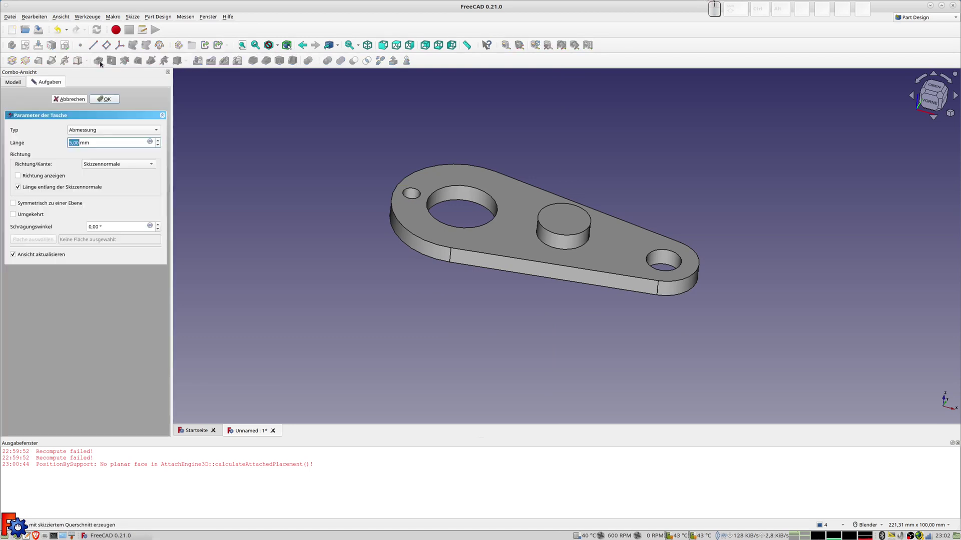
middle_click_drag(464, 175, 465, 208)
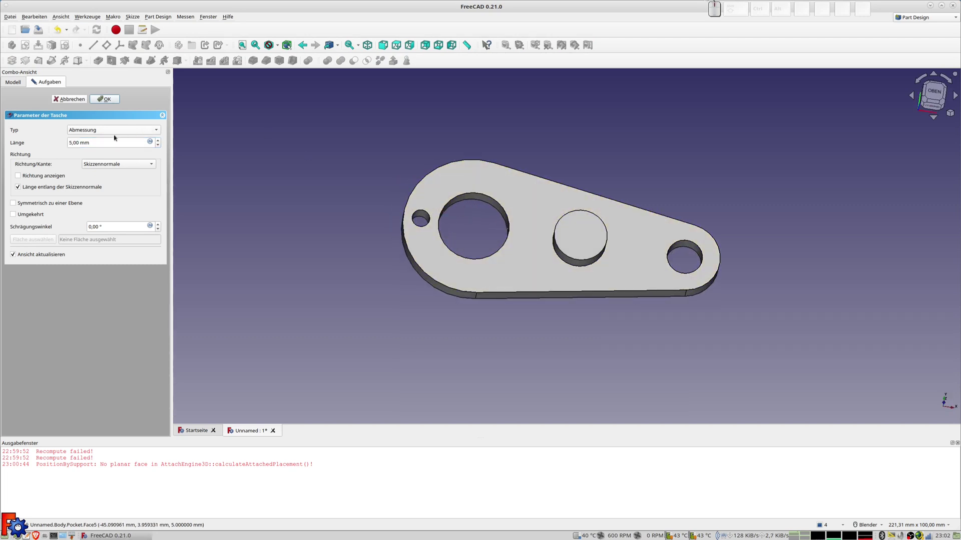
left_click(109, 143)
left_click_drag(90, 143, 49, 141)
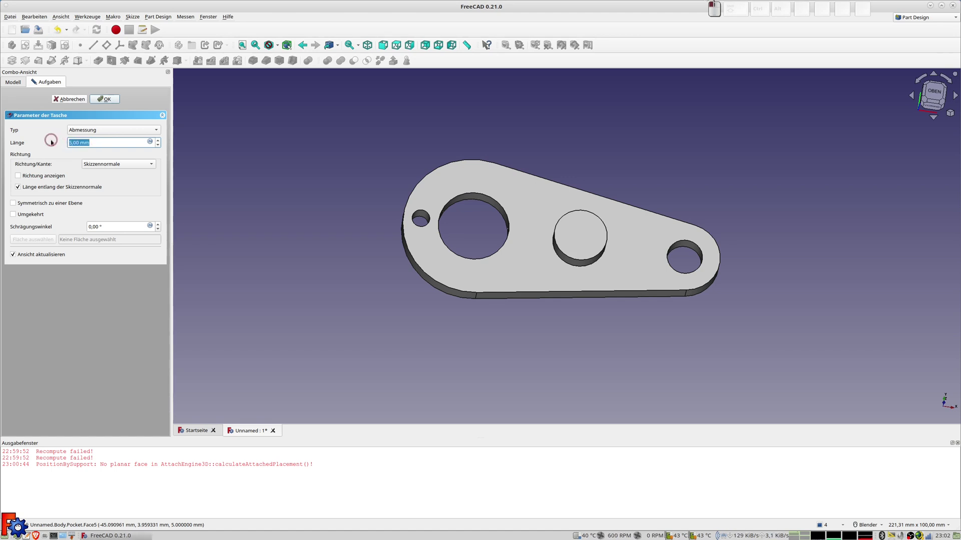
type("3")
key("Return")
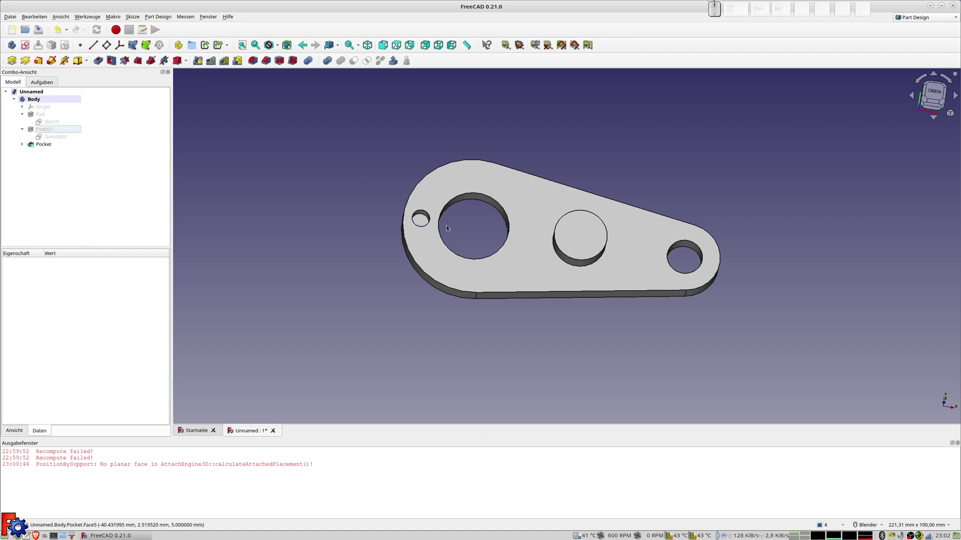
scroll(443, 227, "up", 3)
mouse_move(413, 220)
middle_mouse_down()
mouse_move(532, 103)
mouse_move(404, 207)
middle_mouse_up()
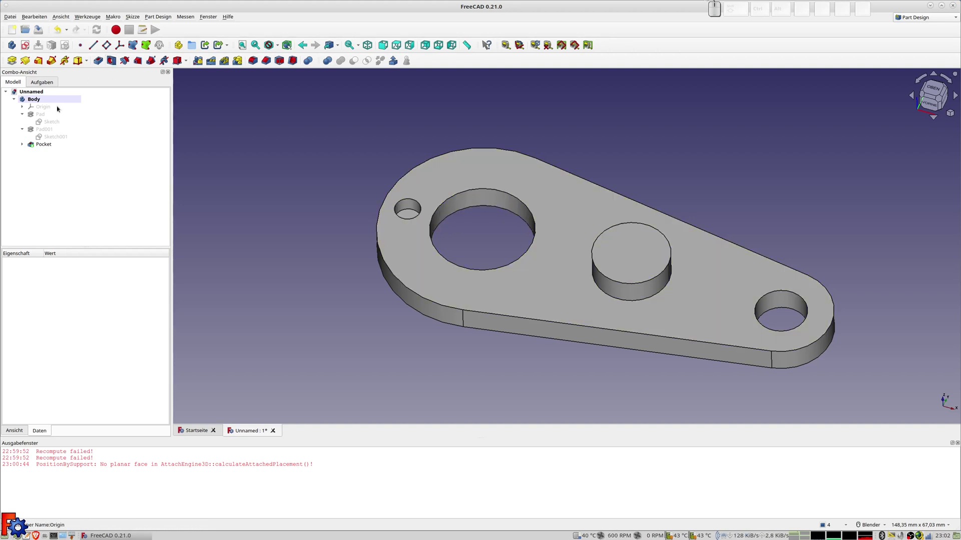
- Expand and select the body's Origin in the model tree
left_click(44, 145)
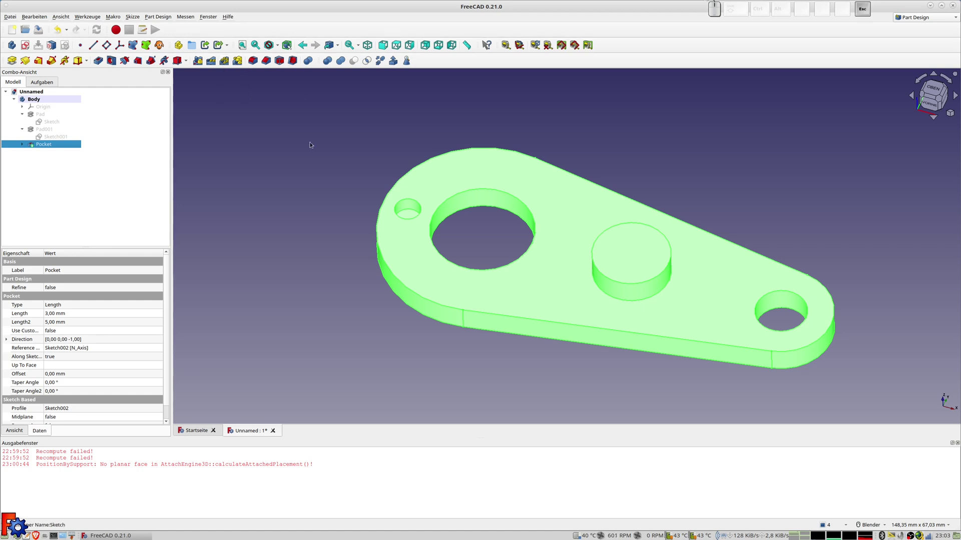
left_click(260, 145)
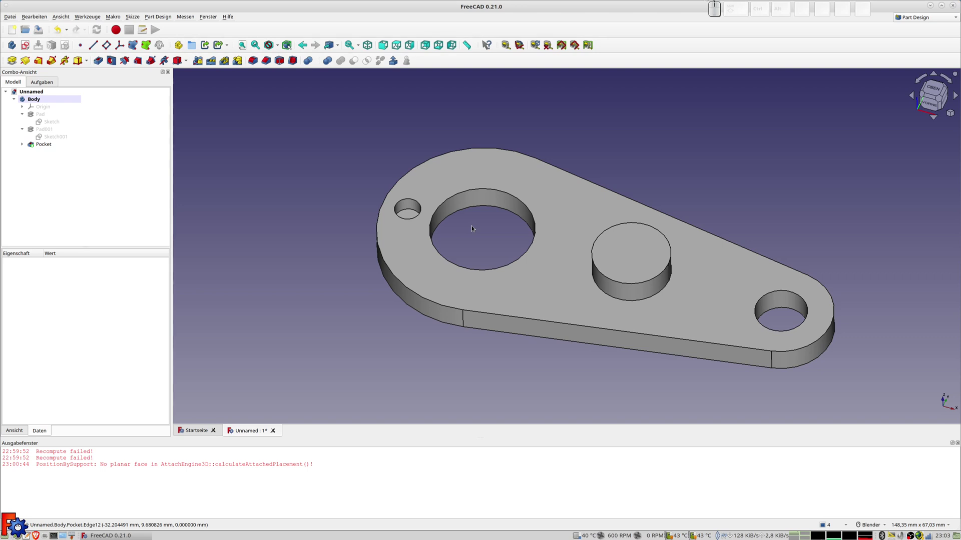
left_click(22, 107)
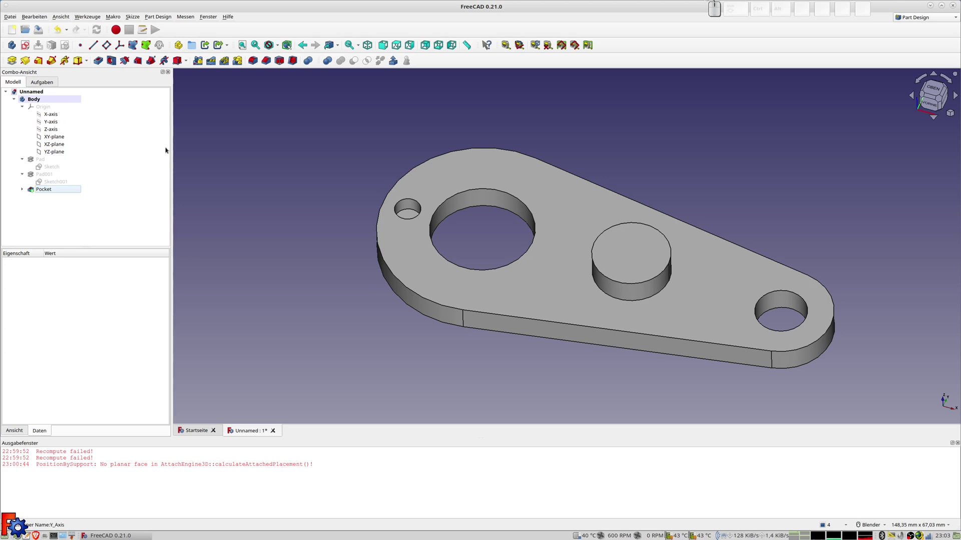
left_click(42, 107)
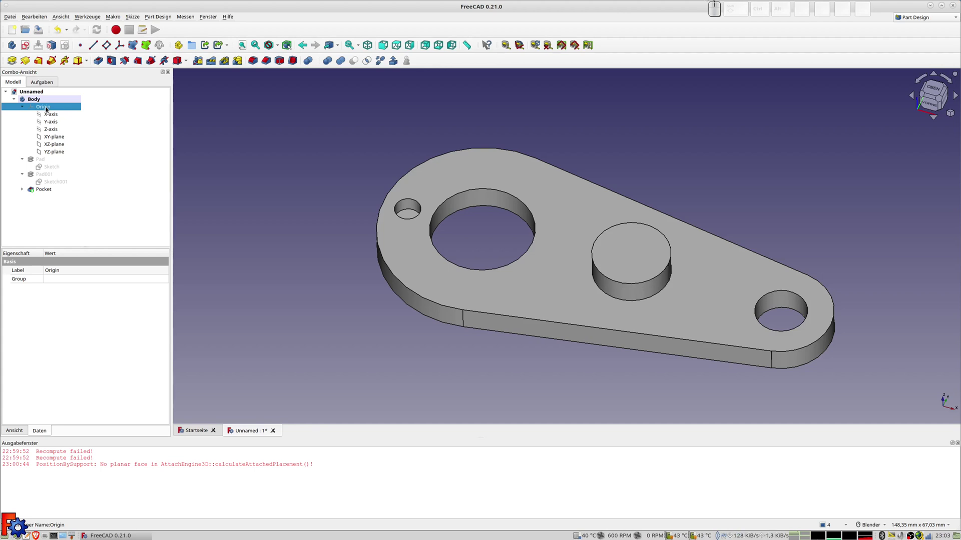
- Create a datum line on the Z-axis with an x offset of -3, then hide the Origin
key("space")
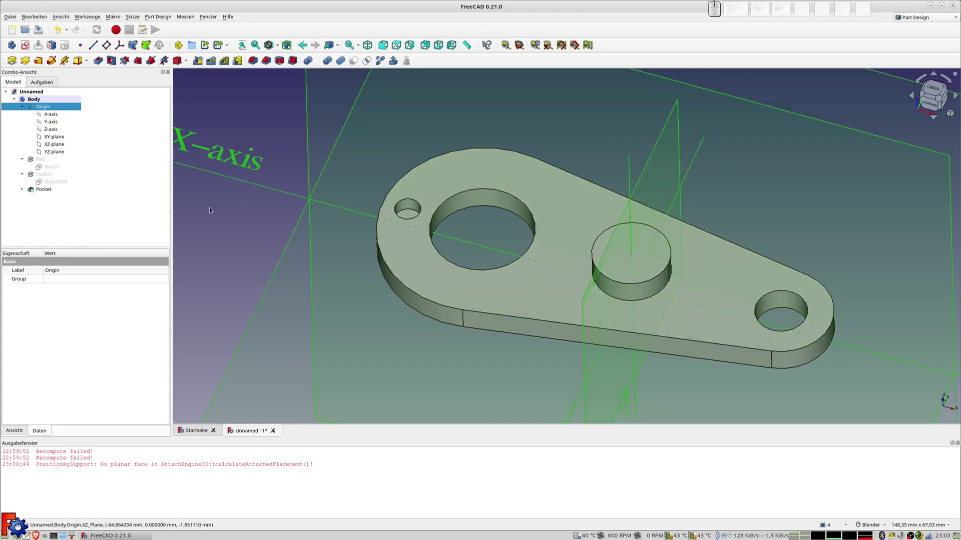
left_click(223, 212)
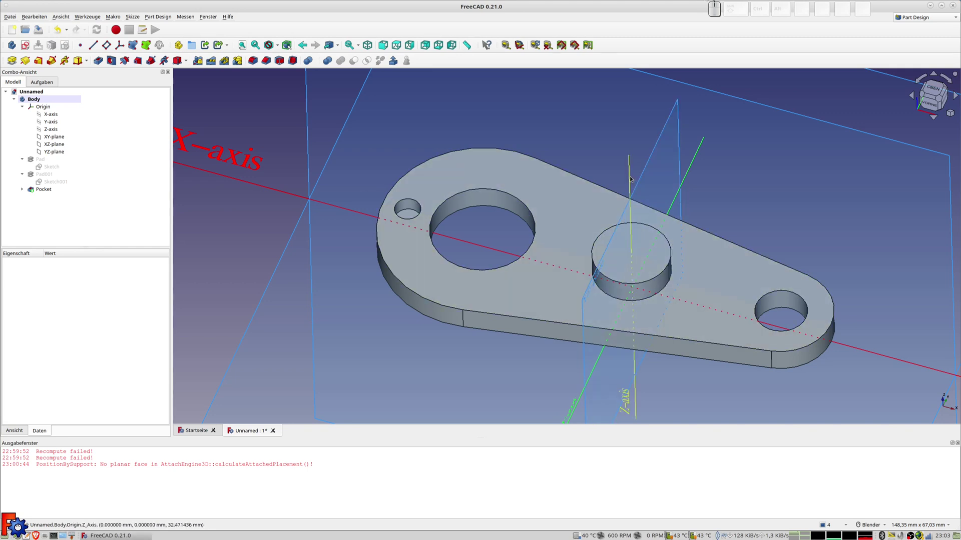
left_click(630, 178)
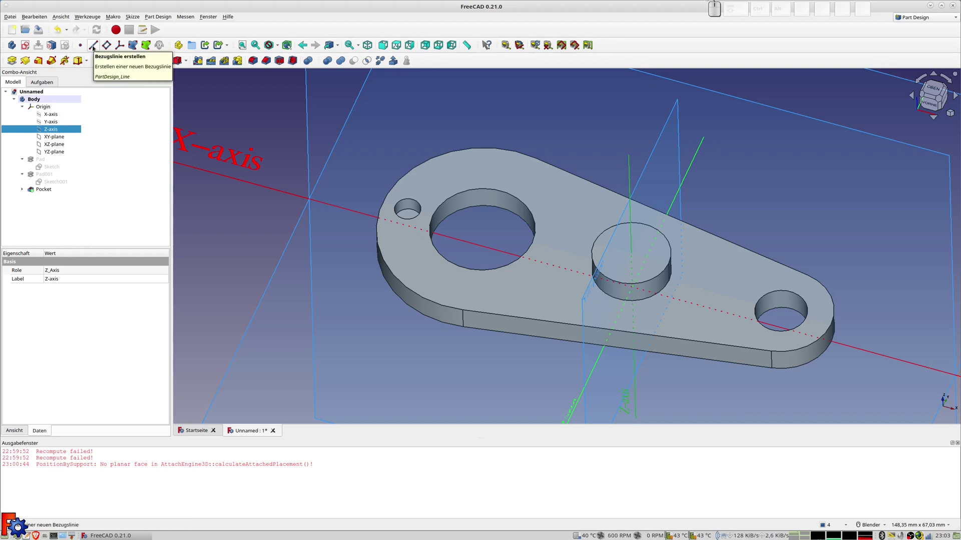
left_click(92, 46)
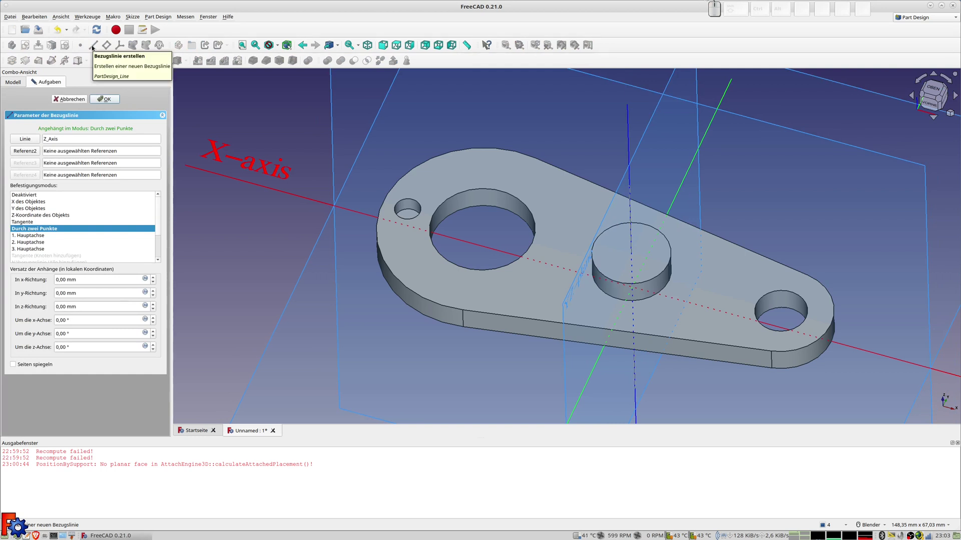
triple_click(88, 279)
type("-3")
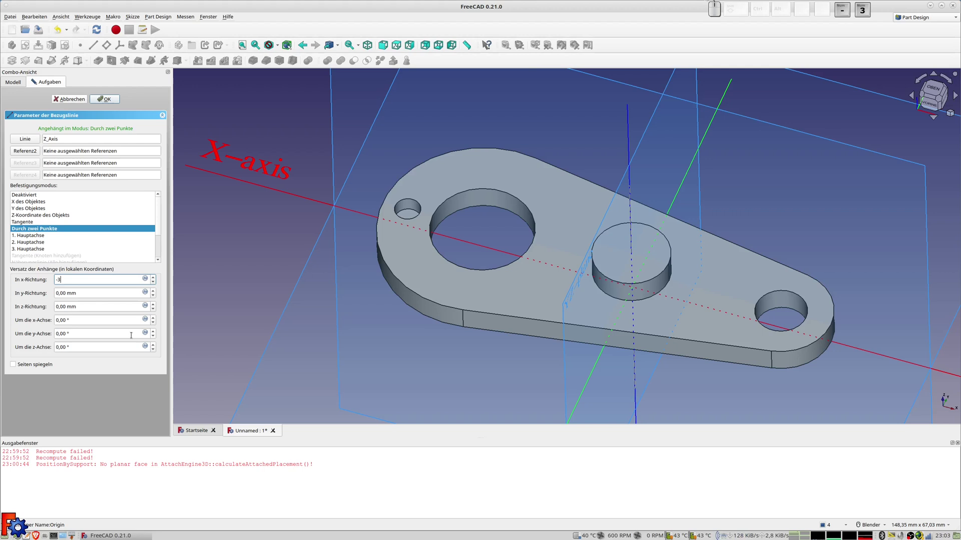
key("Return")
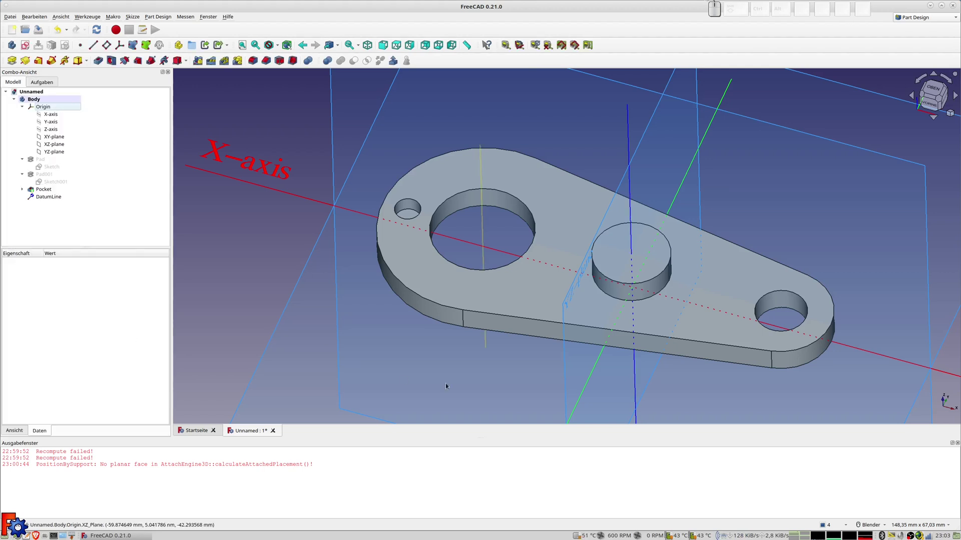
left_click(52, 108)
key("space")
- Select the Pocket feature and start a PolarPattern of it
mouse_move(538, 289)
middle_mouse_down()
mouse_move(536, 260)
mouse_move(547, 257)
mouse_move(530, 273)
middle_mouse_up()
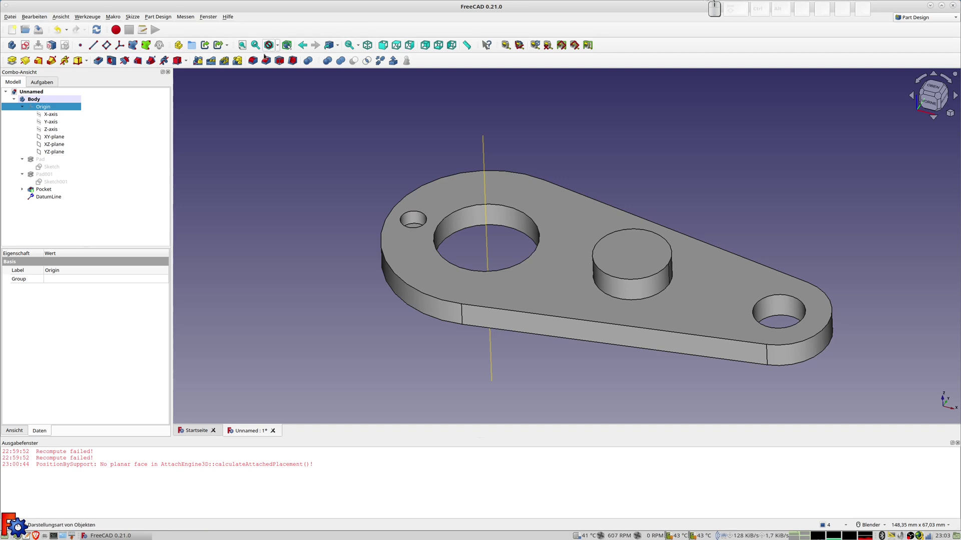
left_click(216, 158)
left_click(43, 189)
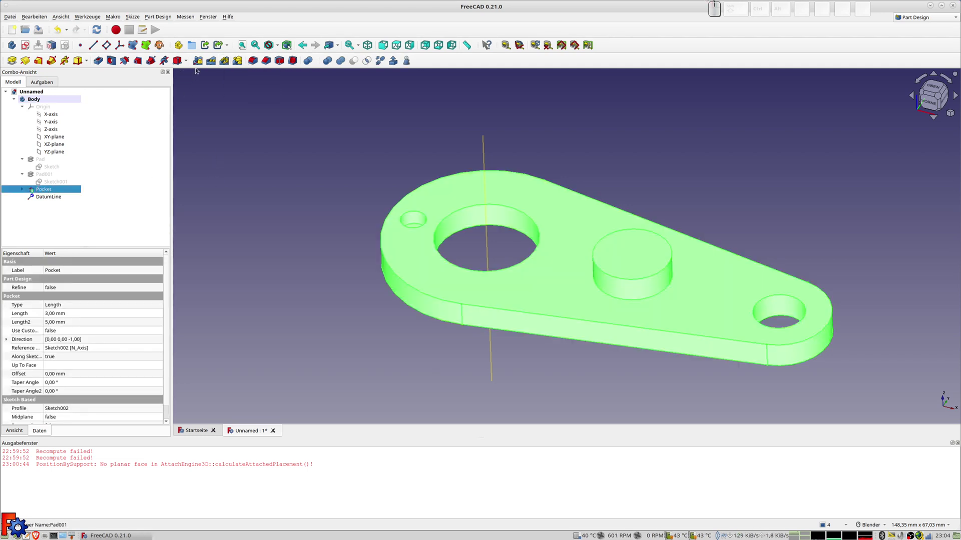
left_click(224, 61)
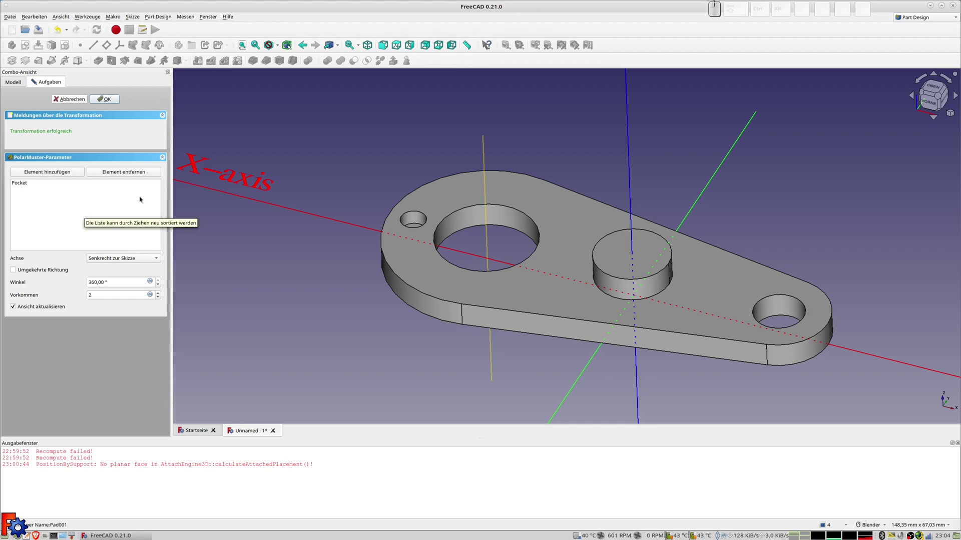
- Set the PolarPattern axis to the DatumLine and its occurrences to 5
left_click(135, 260)
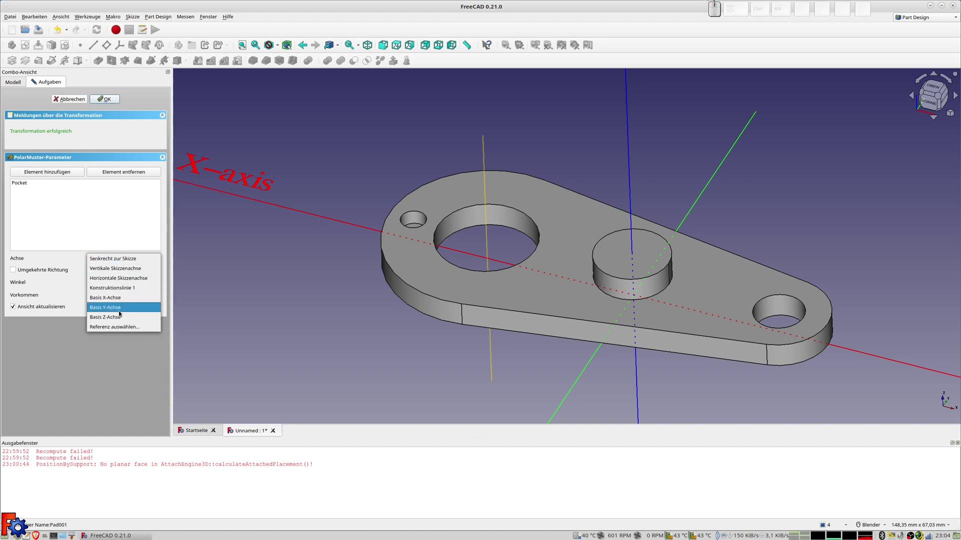
left_click(128, 327)
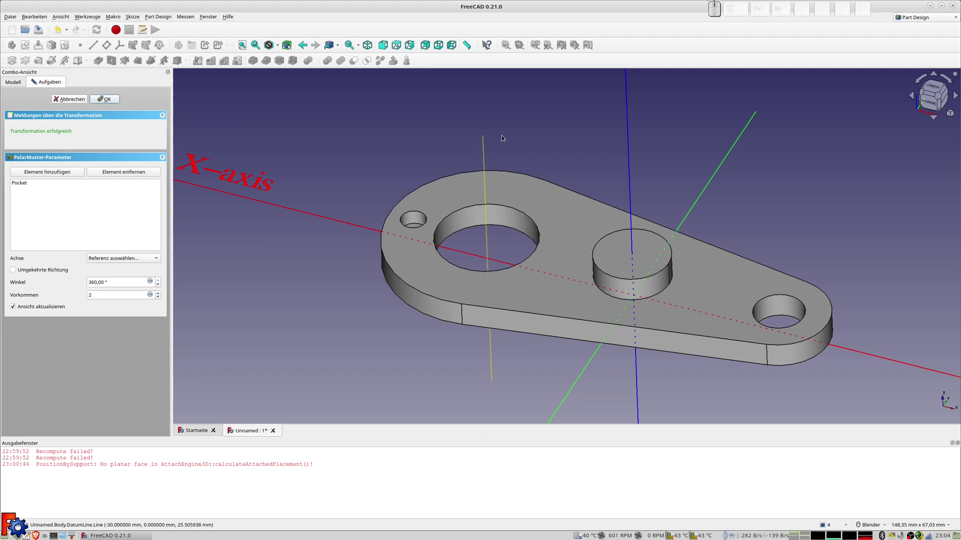
left_click(484, 146)
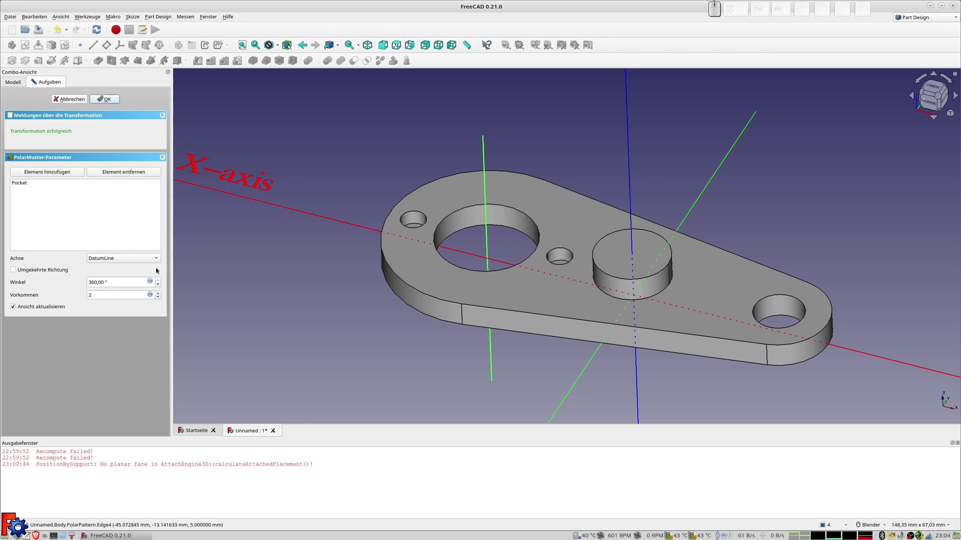
double_click(115, 295)
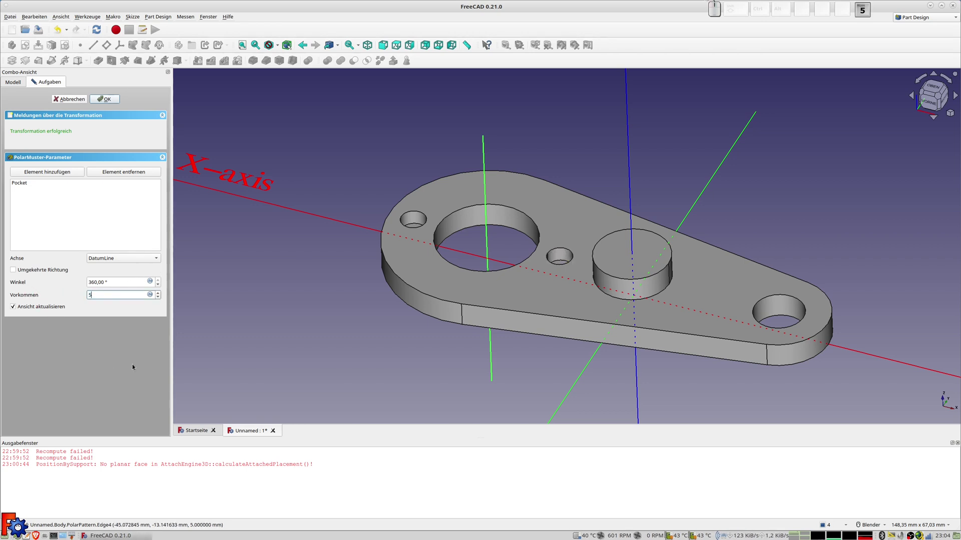
type("5")
key("Return")
mouse_move(588, 303)
middle_mouse_down()
mouse_move(539, 312)
mouse_move(536, 298)
mouse_move(603, 200)
mouse_move(596, 294)
mouse_move(593, 286)
middle_mouse_up()
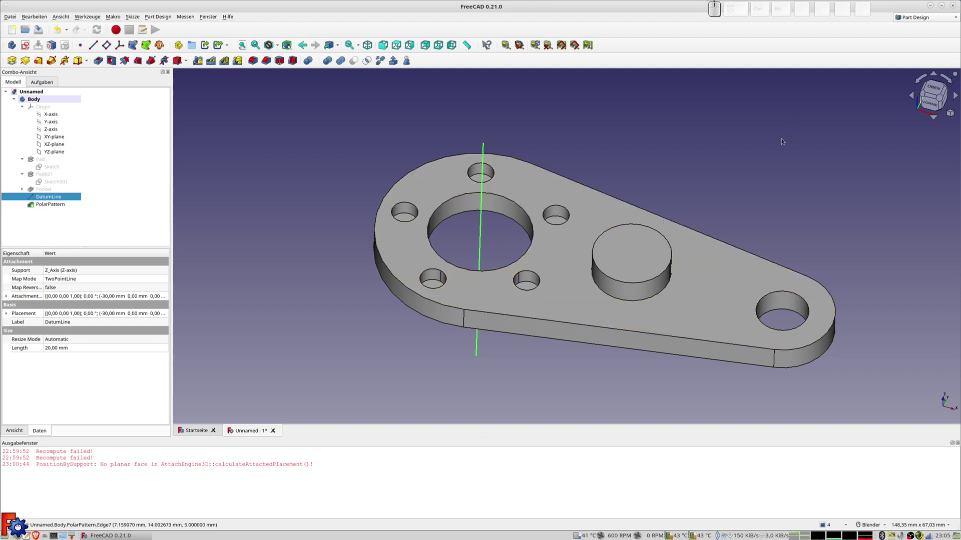
- Start a sketch on the plate's top face and draw a rectangle near the end hole
left_click(704, 273)
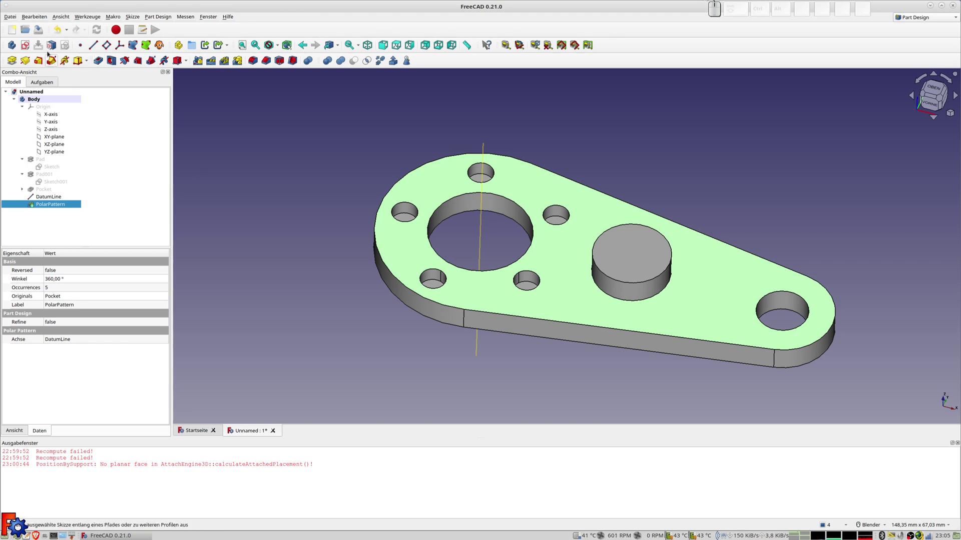
left_click(25, 45)
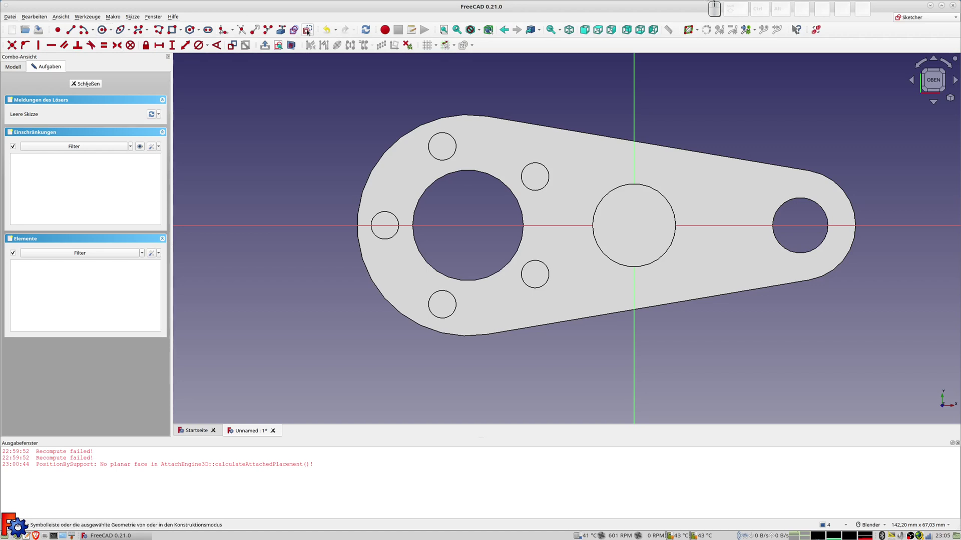
left_click(171, 30)
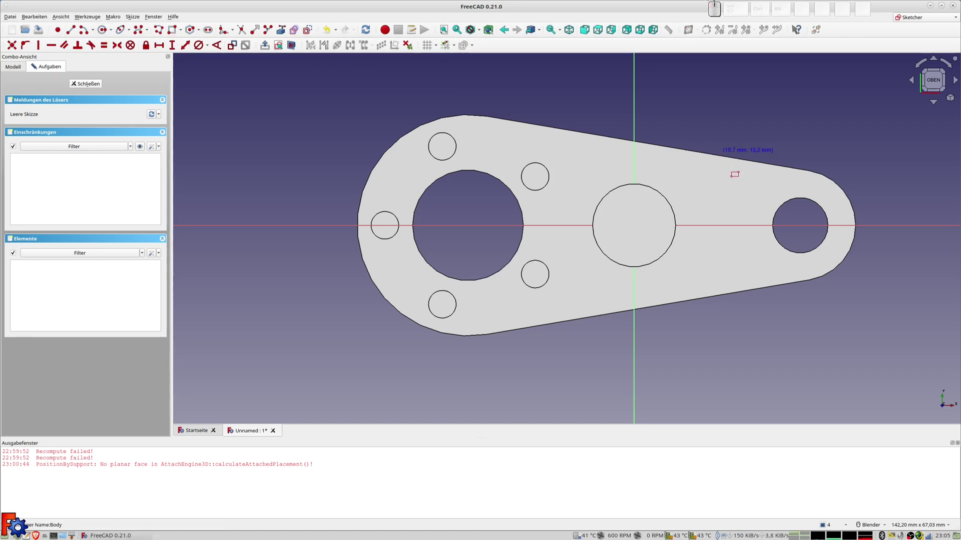
left_click(689, 207)
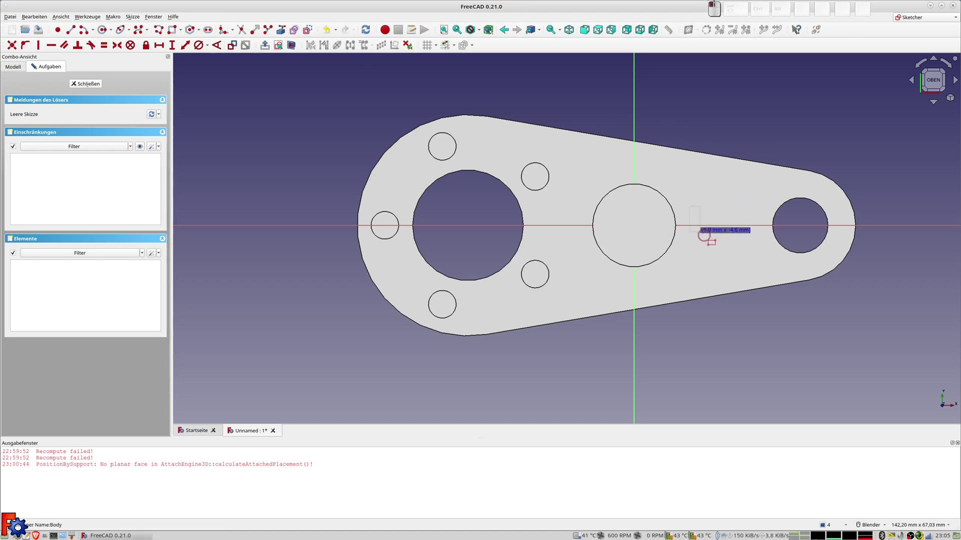
left_click(740, 244)
- Make the rectangle symmetric about the horizontal axis, deleting the redundant constraint
scroll(721, 256, "up", 1)
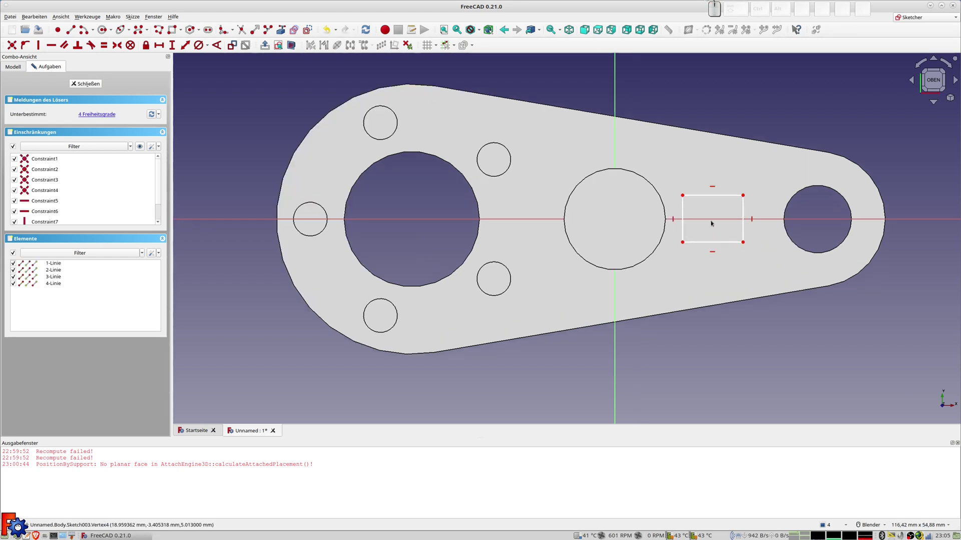
left_click(683, 196)
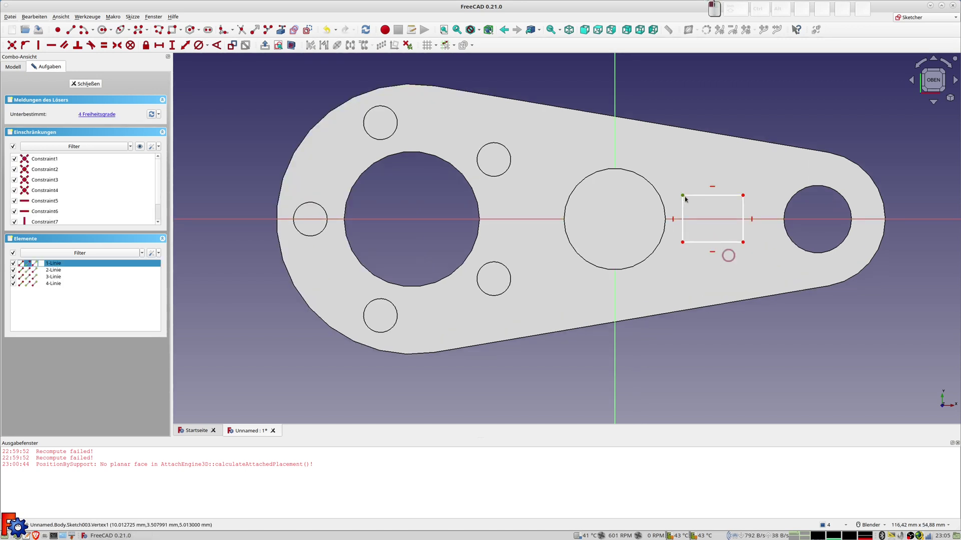
left_click(683, 242)
left_click(724, 216)
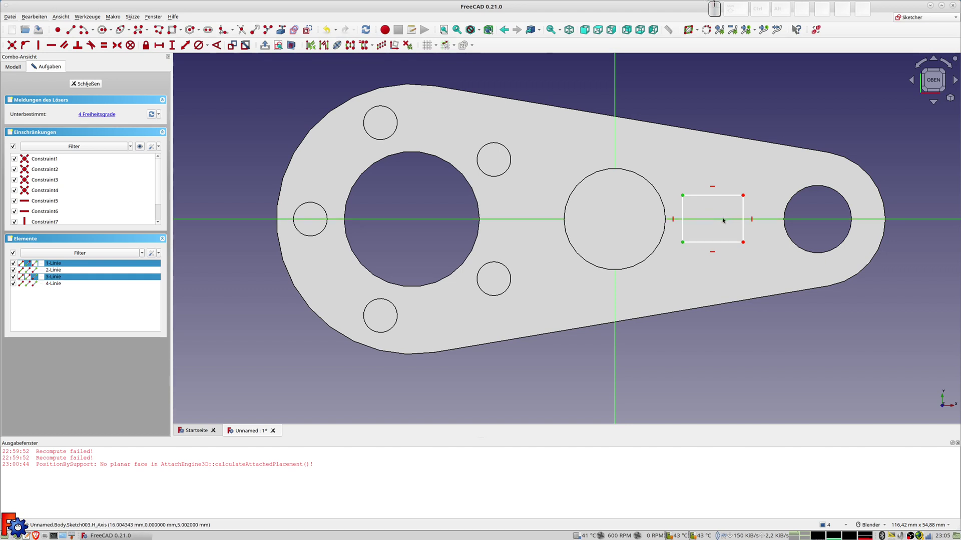
key("s")
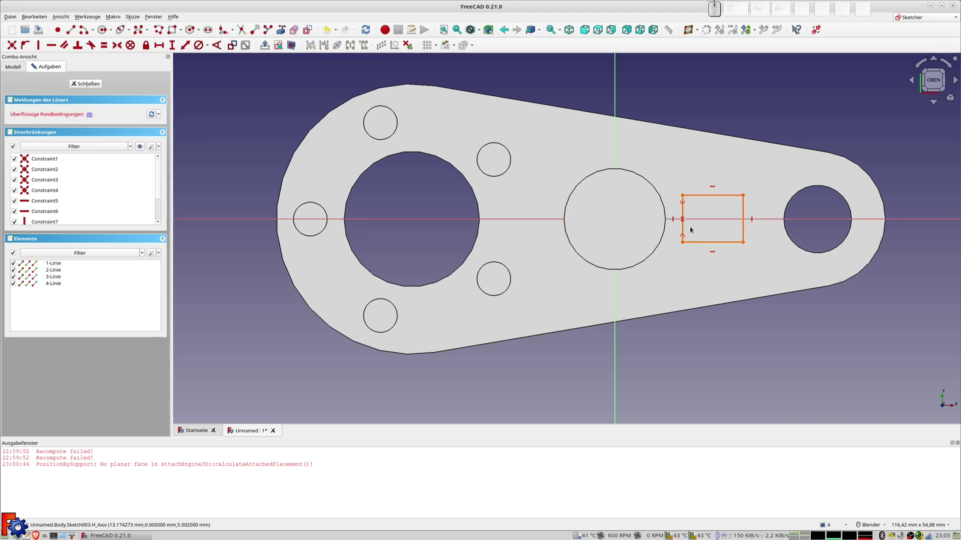
left_click(673, 220)
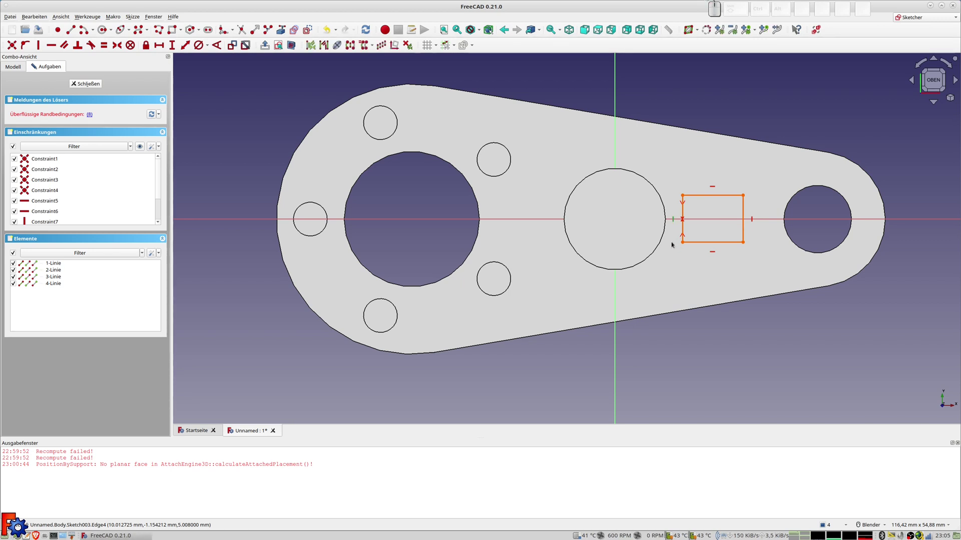
key("Delete")
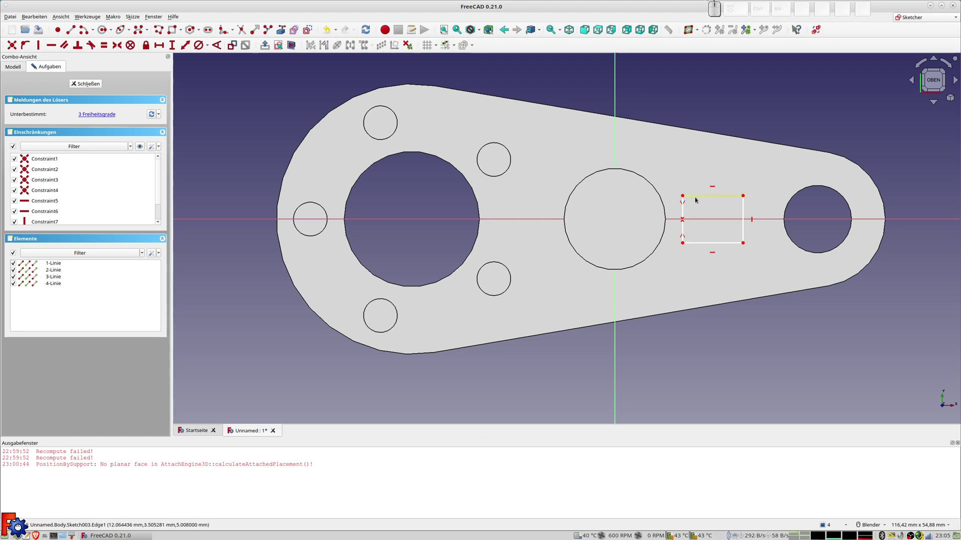
- Constrain the rectangle's right edge to 8 mm and top edge to 9 mm
left_click(743, 213)
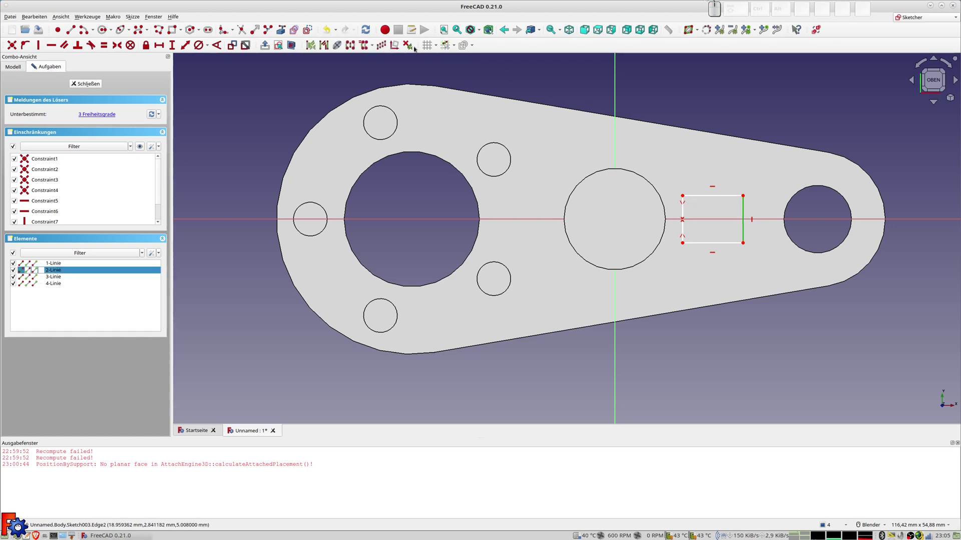
left_click(185, 45)
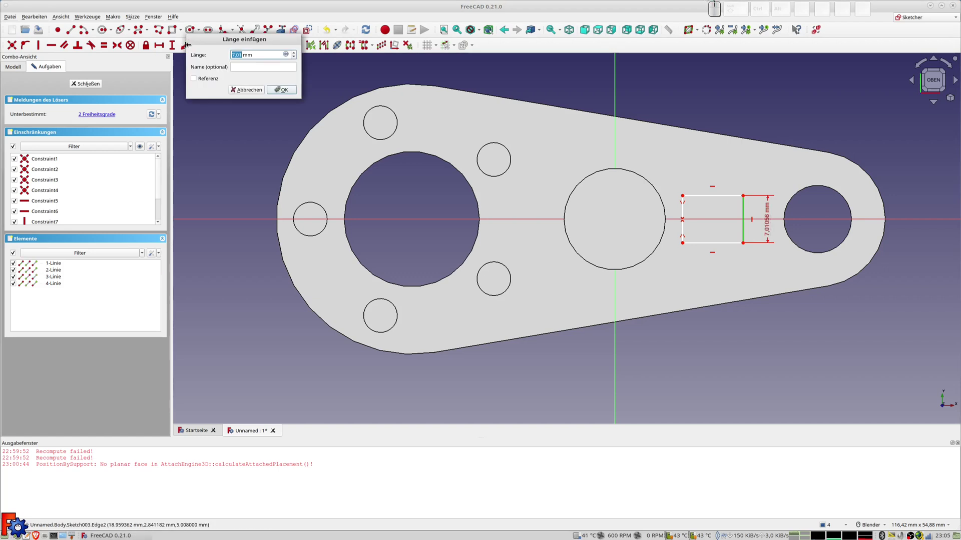
type("8")
key("Return")
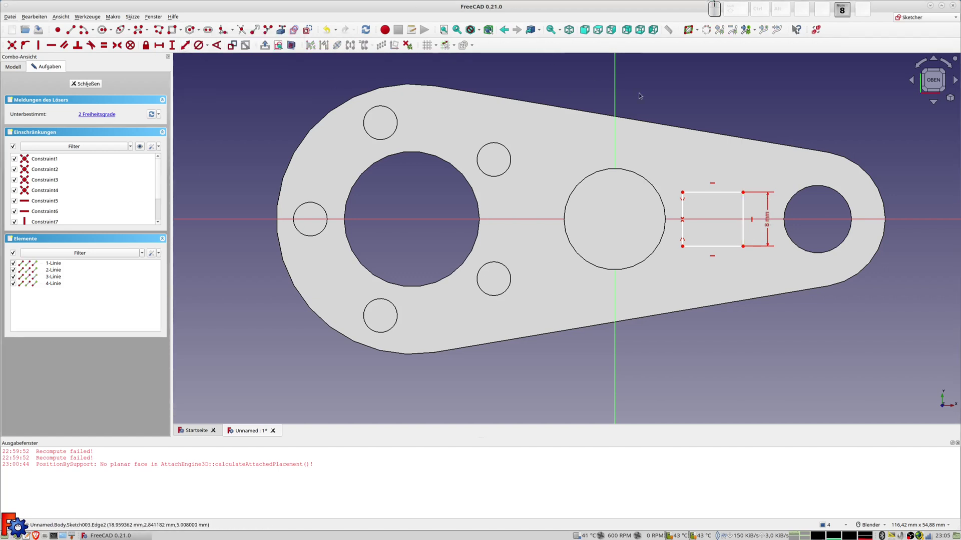
left_click(702, 192)
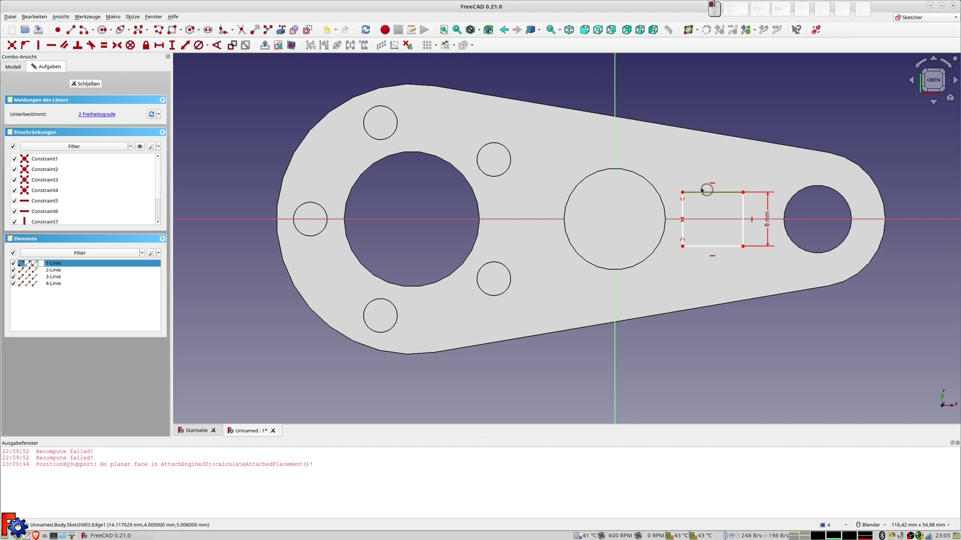
left_click(186, 45)
type("9")
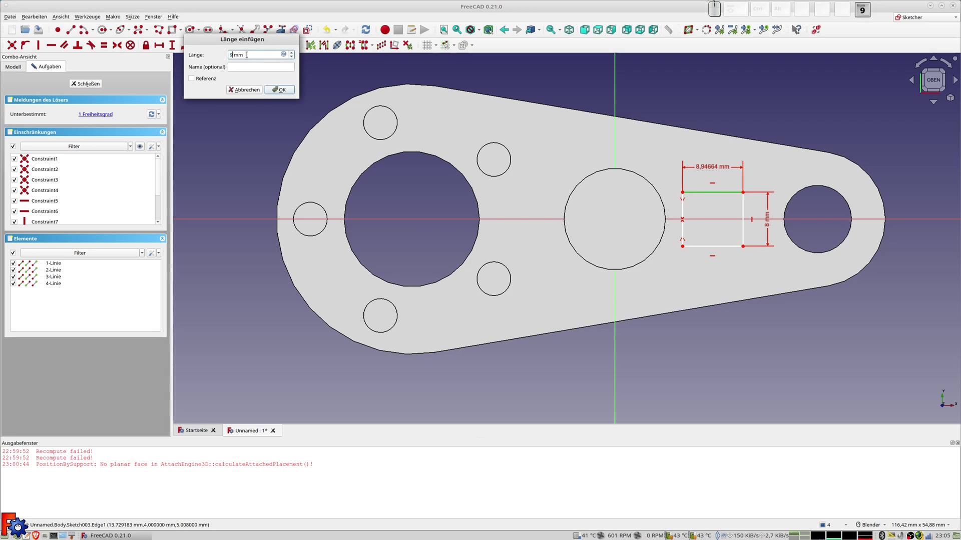
key("Return")
- Place the rectangle's corner 10 mm from the vertical axis and close the sketch
left_click_drag(689, 194, 701, 198)
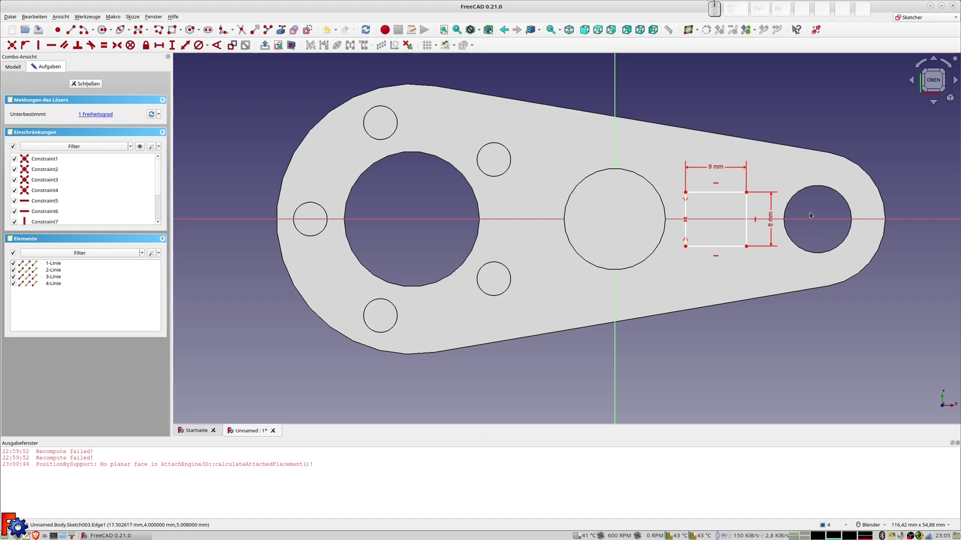
left_click(685, 195)
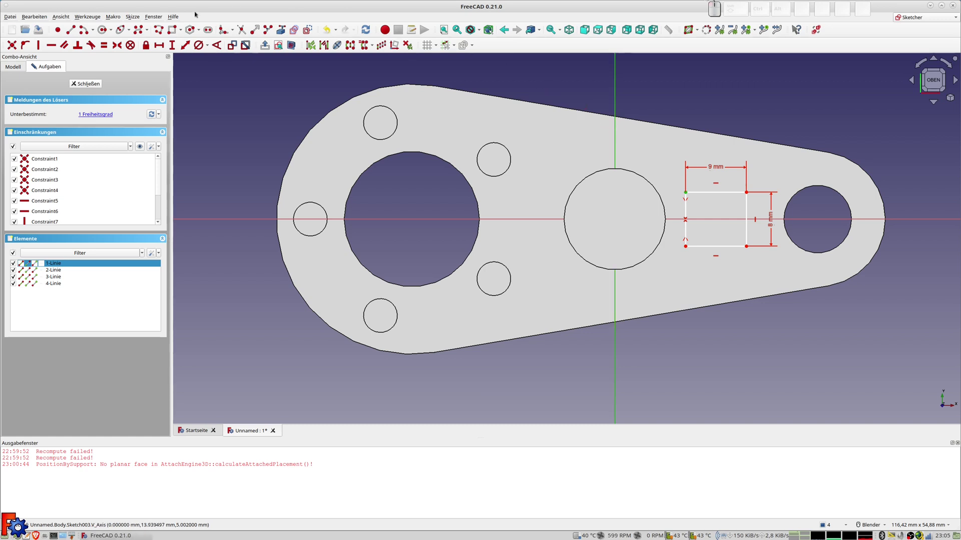
left_click(186, 46)
type("10")
key("Return")
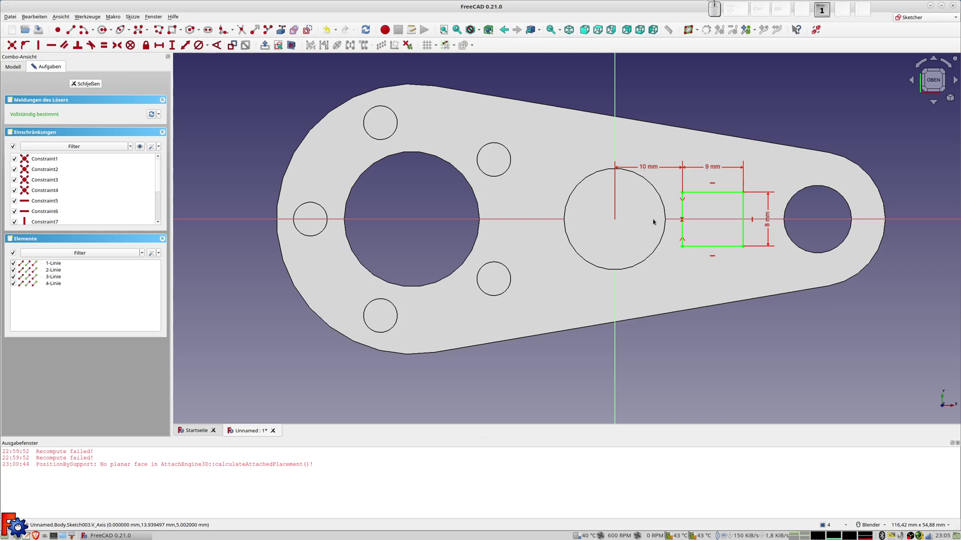
left_click(88, 85)
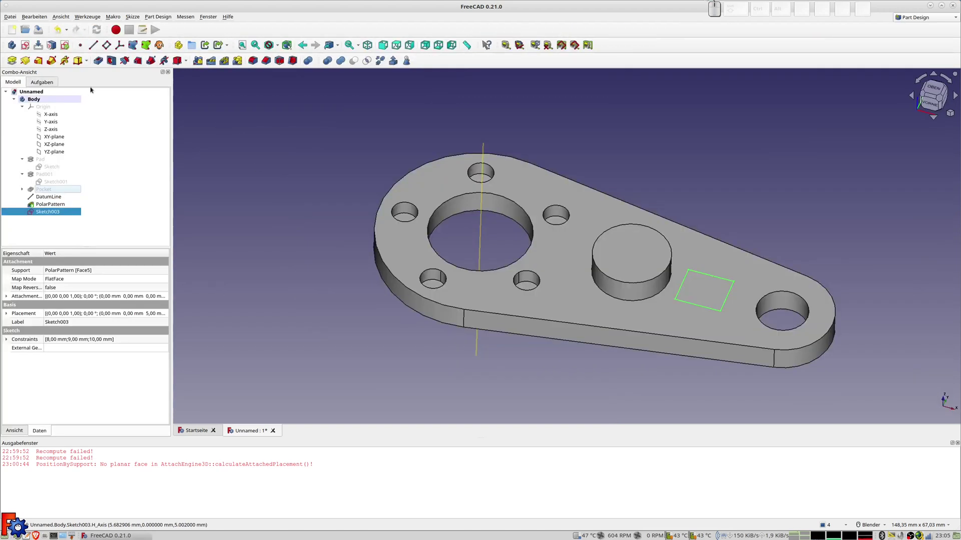
- Pad Sketch003 to a 2 mm high block, creating Pad002
left_click(12, 60)
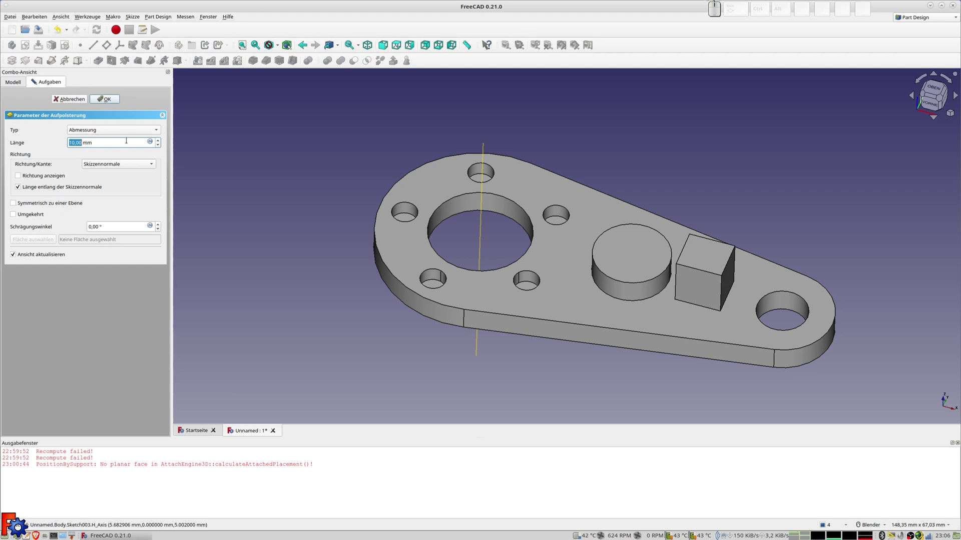
type("2")
key("Return")
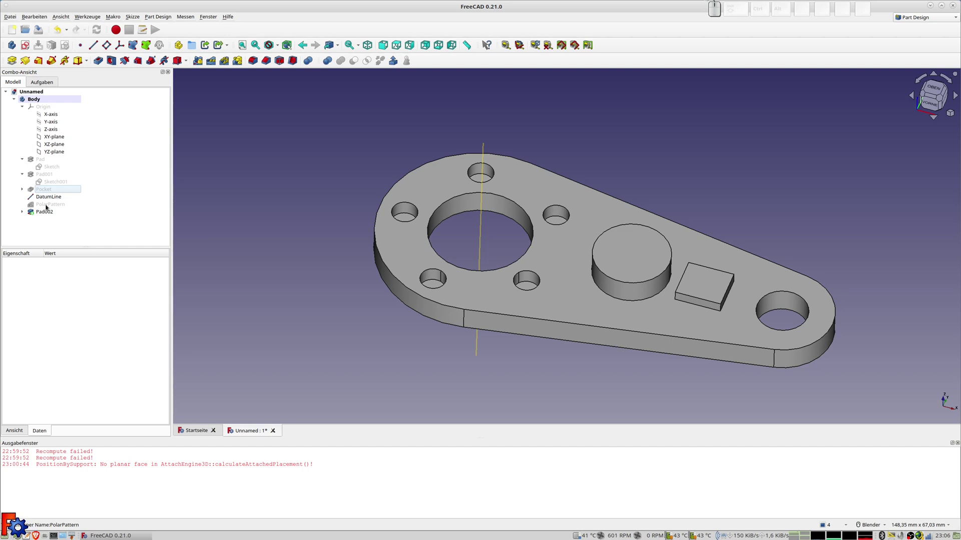
- Change the PolarPattern occurrences from 5 to 8
double_click(46, 207)
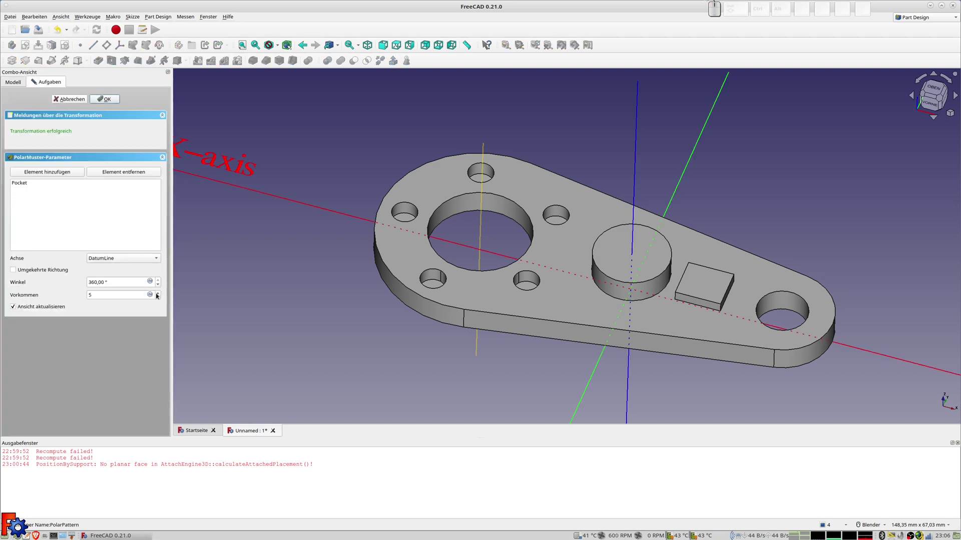
double_click(96, 296)
type("8")
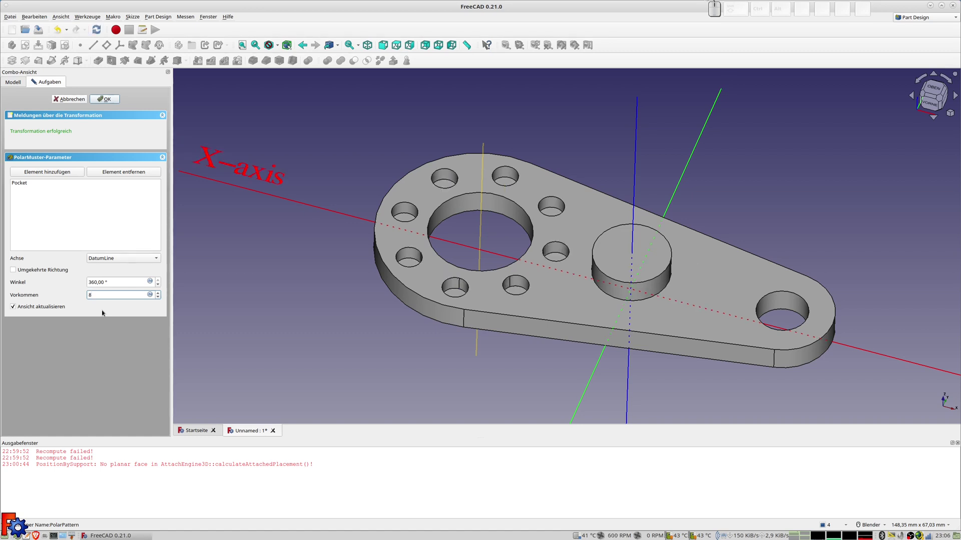
key("Return")
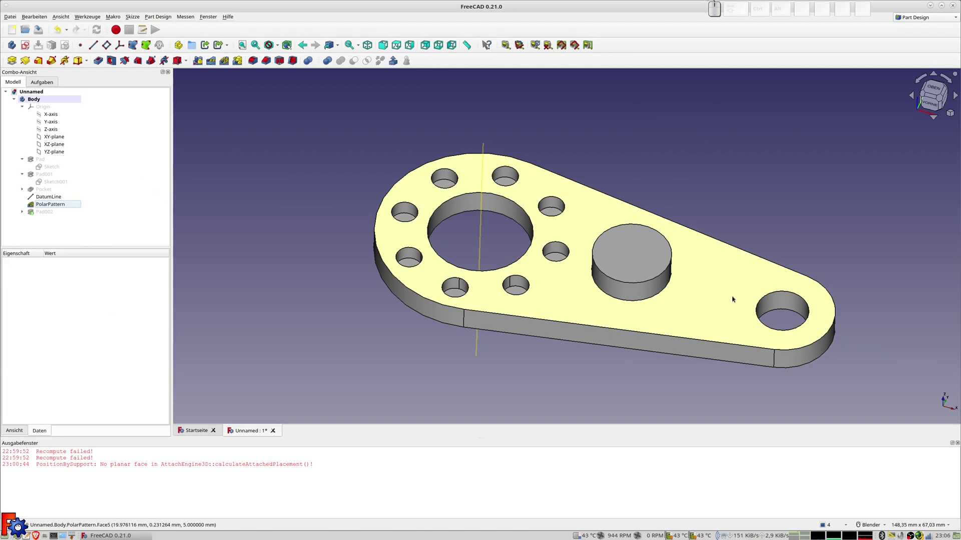
- Make Pad002 visible again so the raised block shows beside the boss
left_click(44, 212)
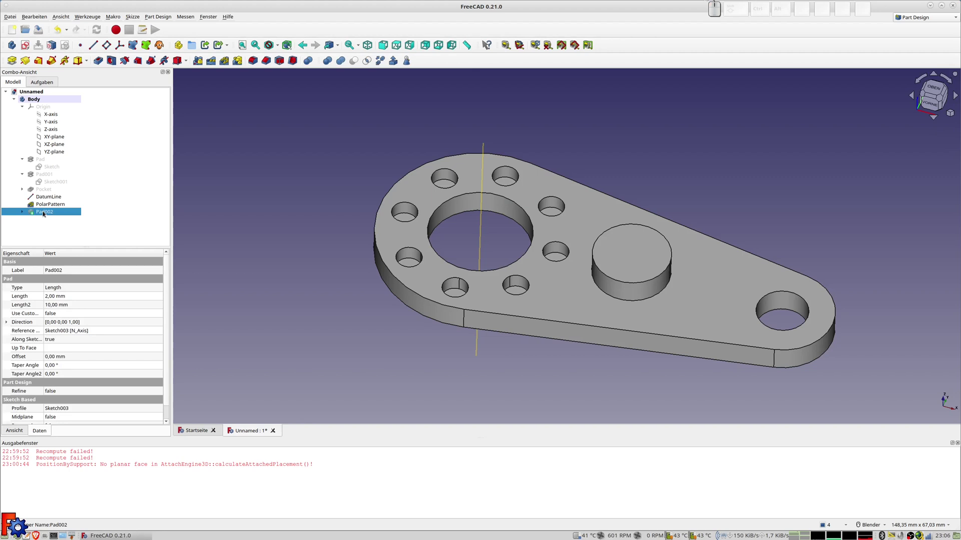
key("space")
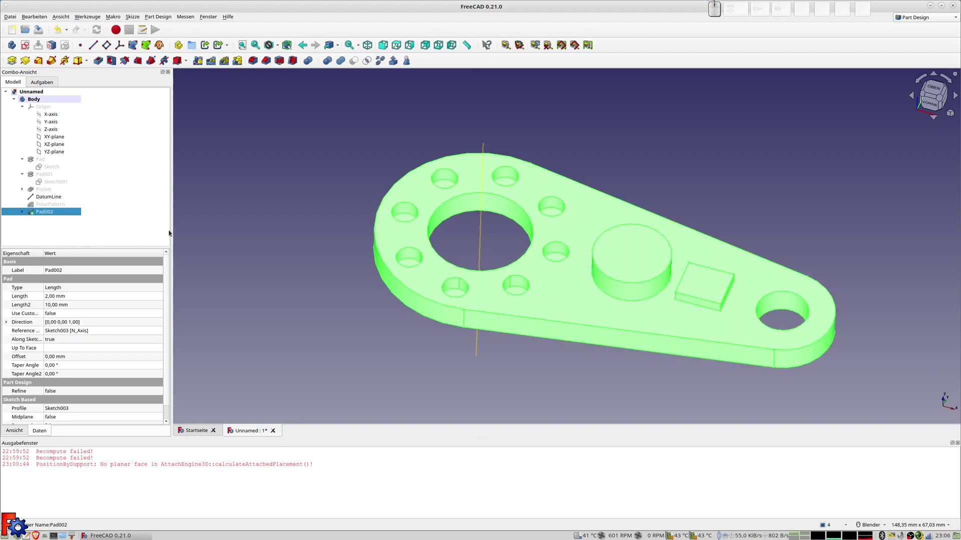
left_click(282, 197)
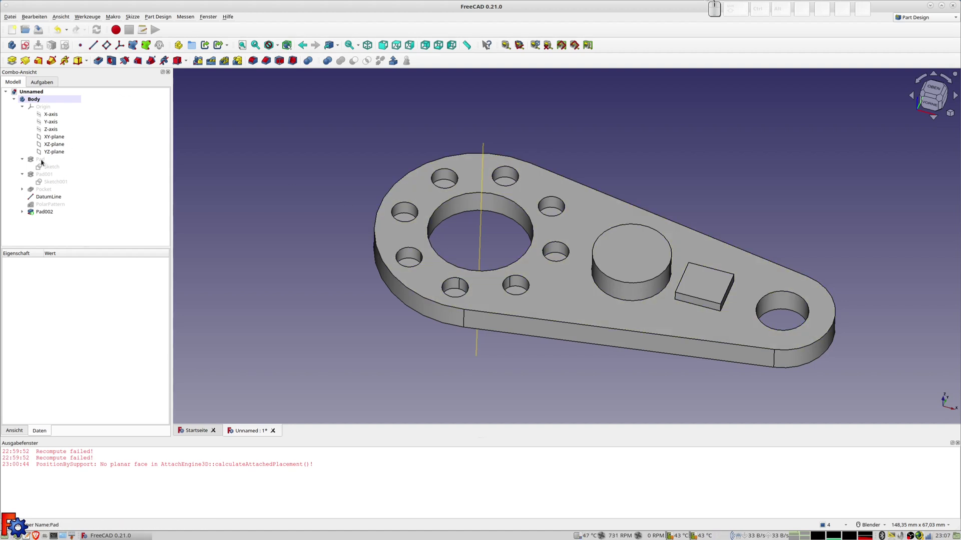
- Change the Pocket type to 'Durch alles' so the eight holes pass through
double_click(43, 190)
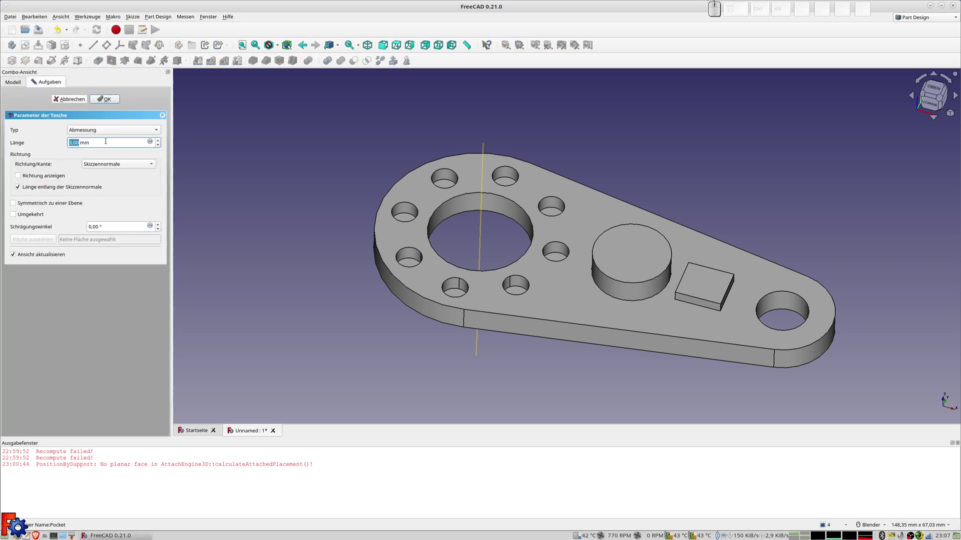
left_click(95, 131)
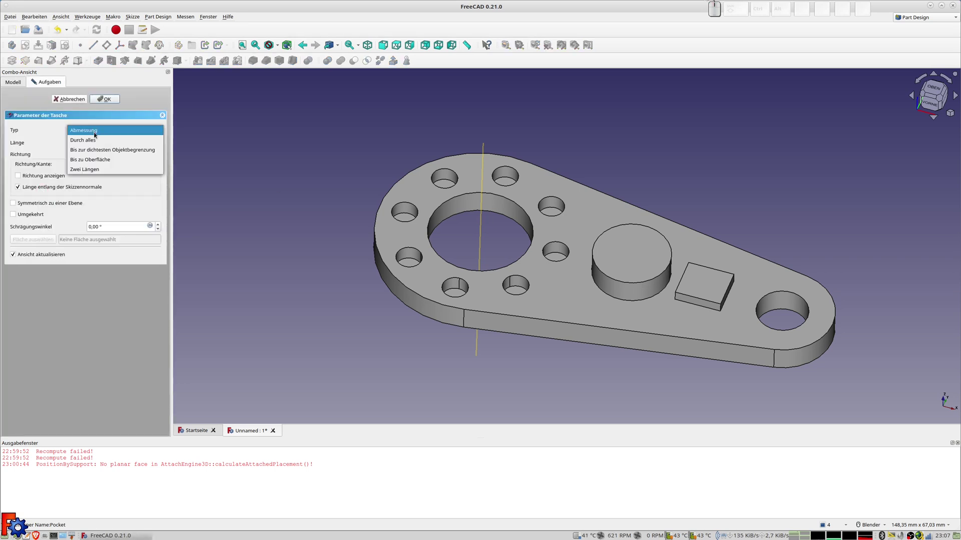
left_click(95, 140)
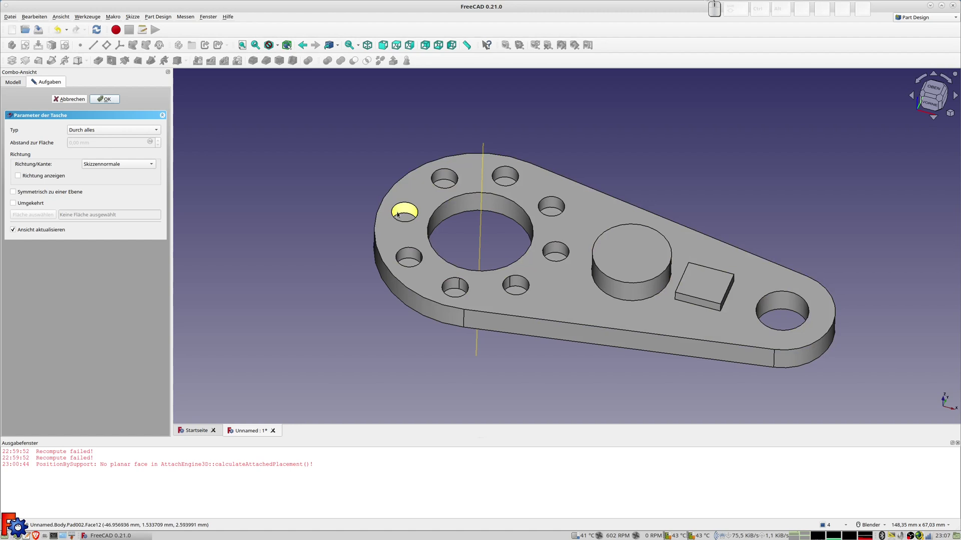
left_click(106, 99)
middle_click_drag(368, 214, 675, 290)
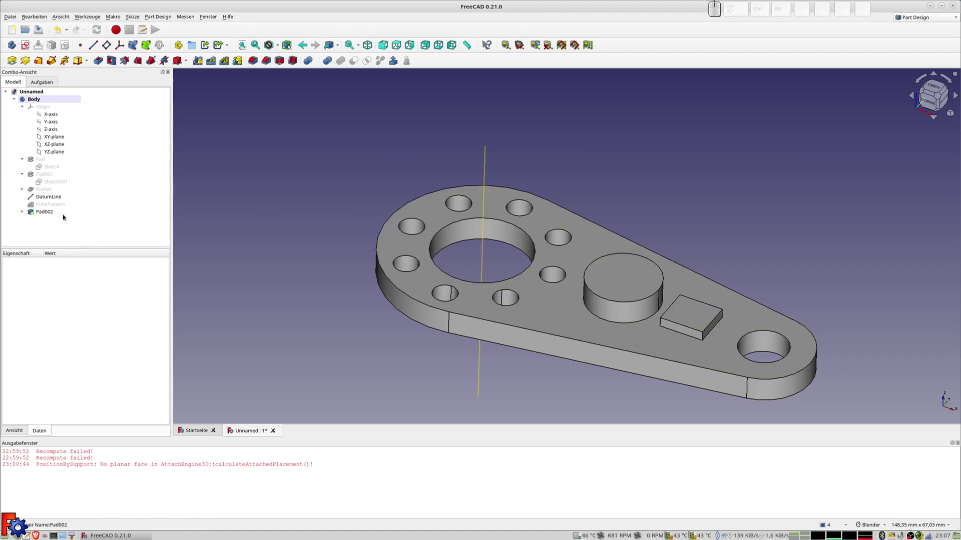
- Orbit to a top-down view and create a sketch on the plate's top face
mouse_move(578, 151)
middle_mouse_down()
mouse_move(385, 315)
mouse_move(564, 359)
mouse_move(575, 343)
middle_mouse_up()
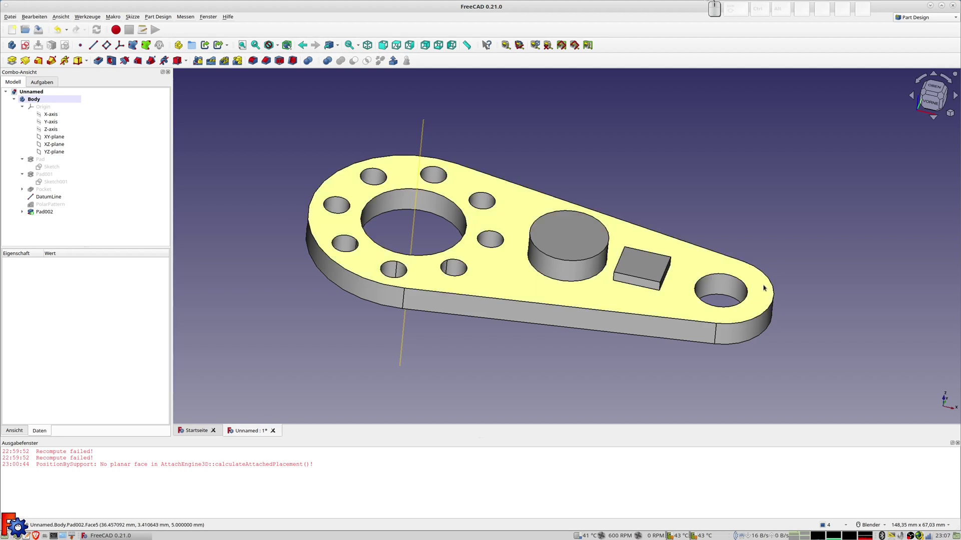
left_click(698, 265)
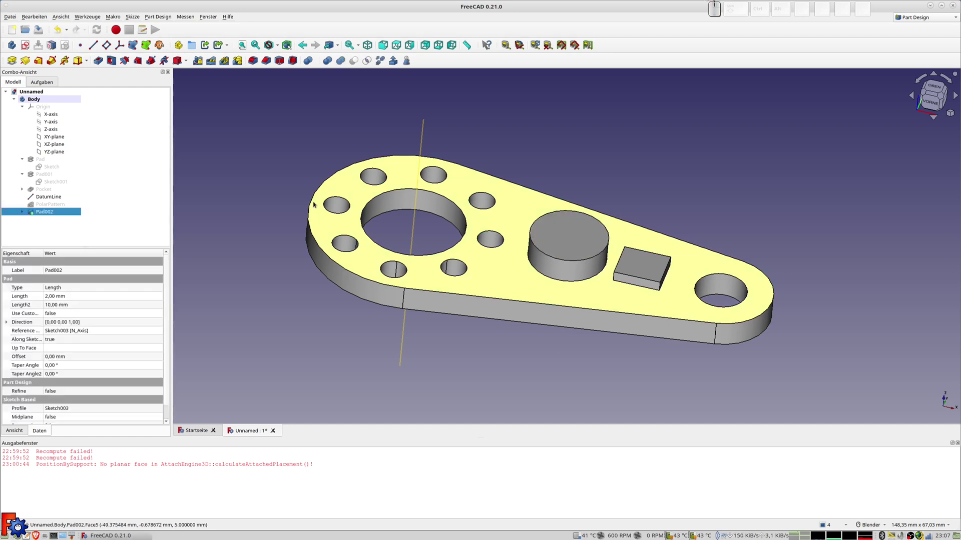
left_click(25, 47)
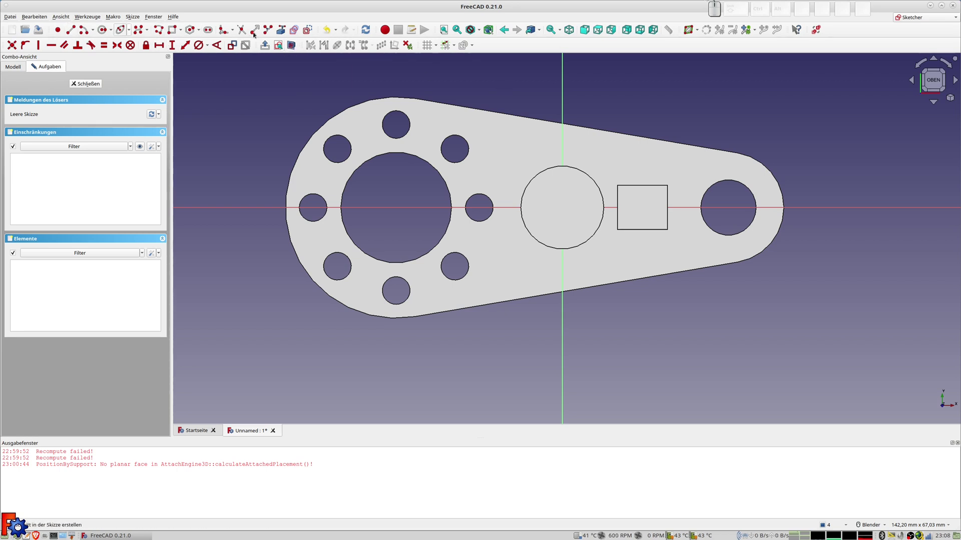
- Draw a vertical line and constrain it 30 mm from the origin
left_click(71, 30)
left_click(730, 98)
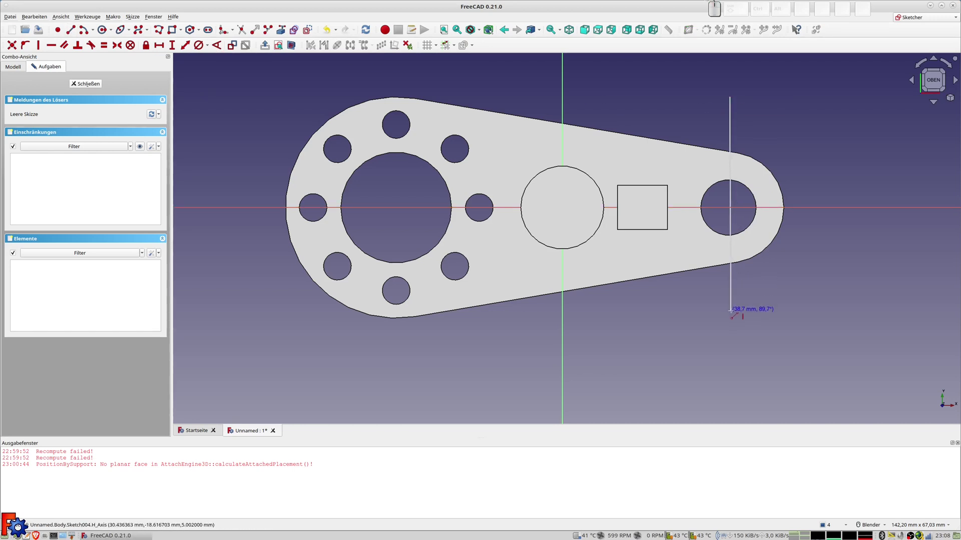
left_click(730, 311)
right_click(730, 311)
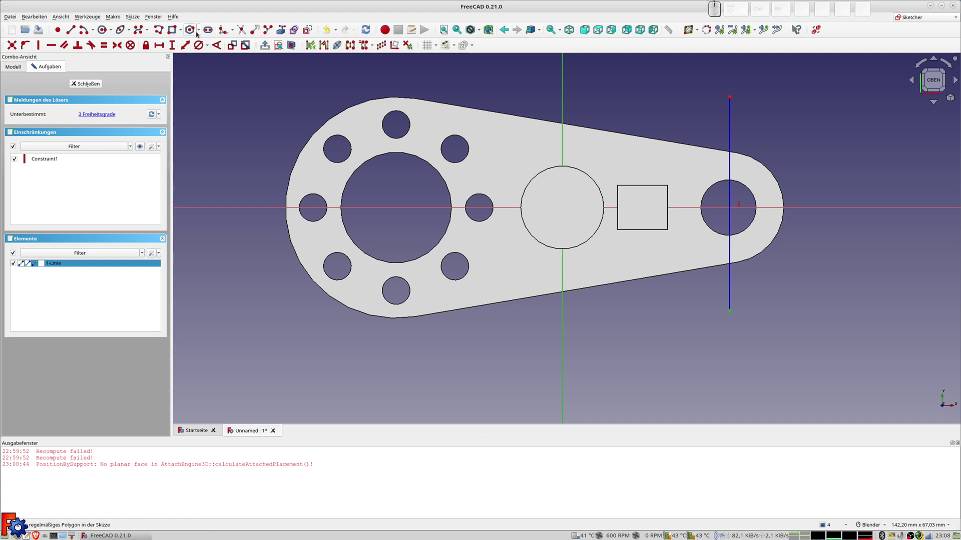
left_click(185, 45)
type("3")
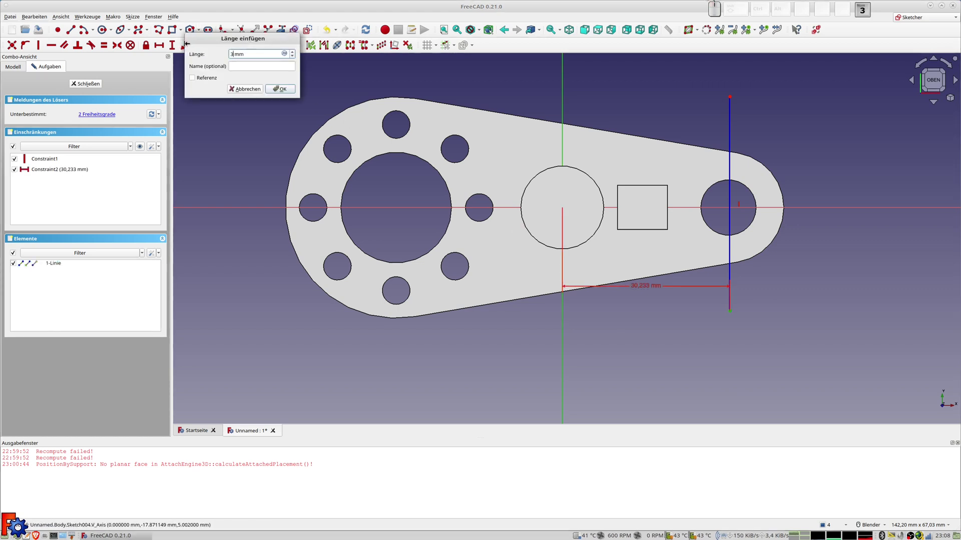
type("0")
key("Return")
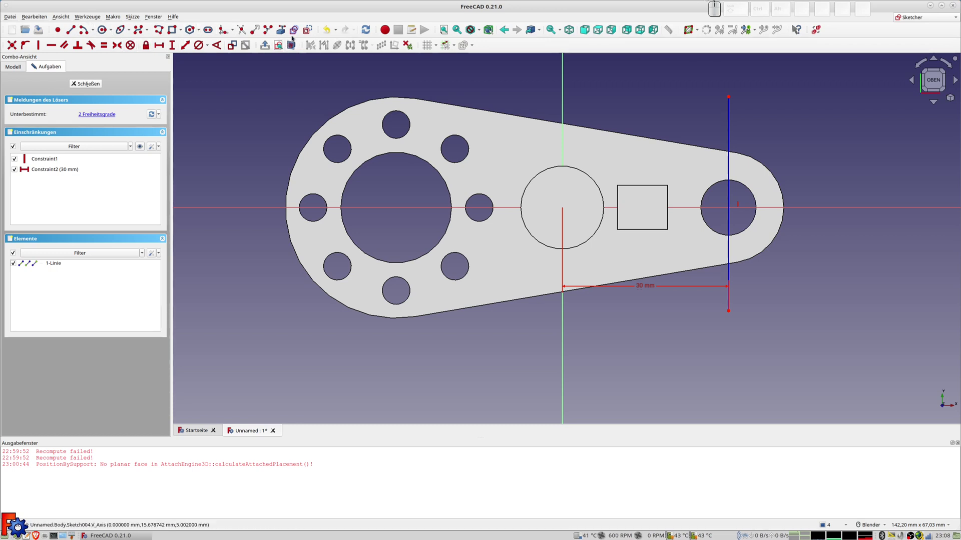
- Draw a small circle near the right hole and set its diameter to 3 mm
left_click(102, 30)
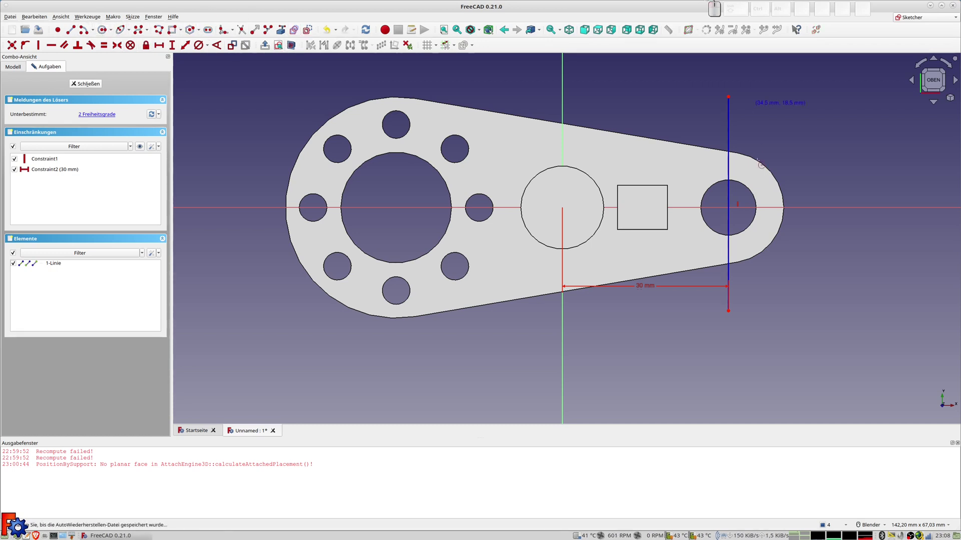
left_click(771, 207)
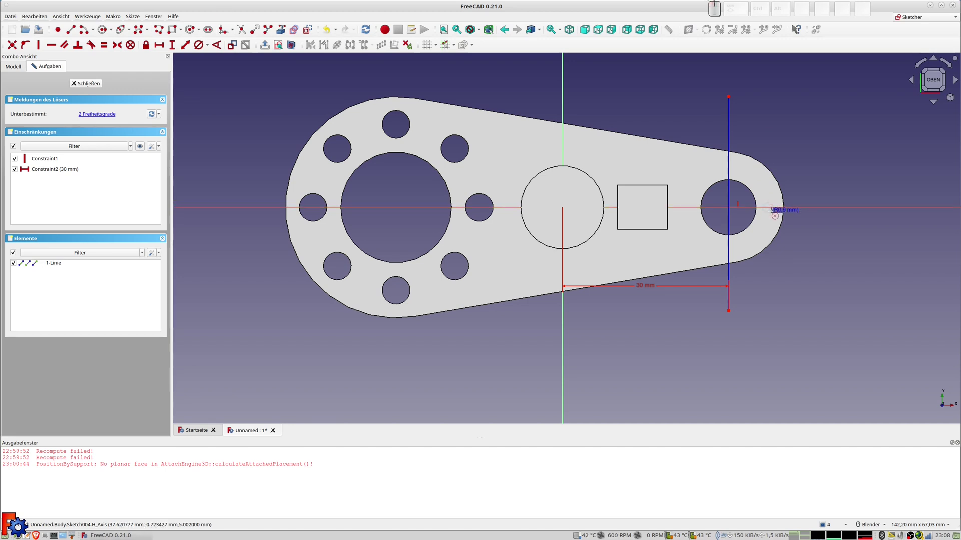
left_click(773, 212)
scroll(780, 218, "up", 2)
right_click(781, 218)
left_click(764, 201)
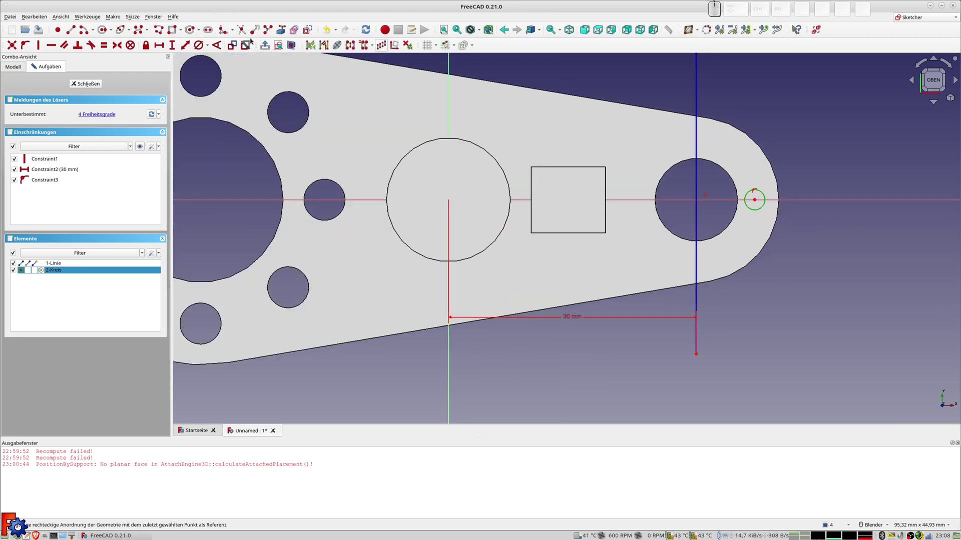
left_click(199, 46)
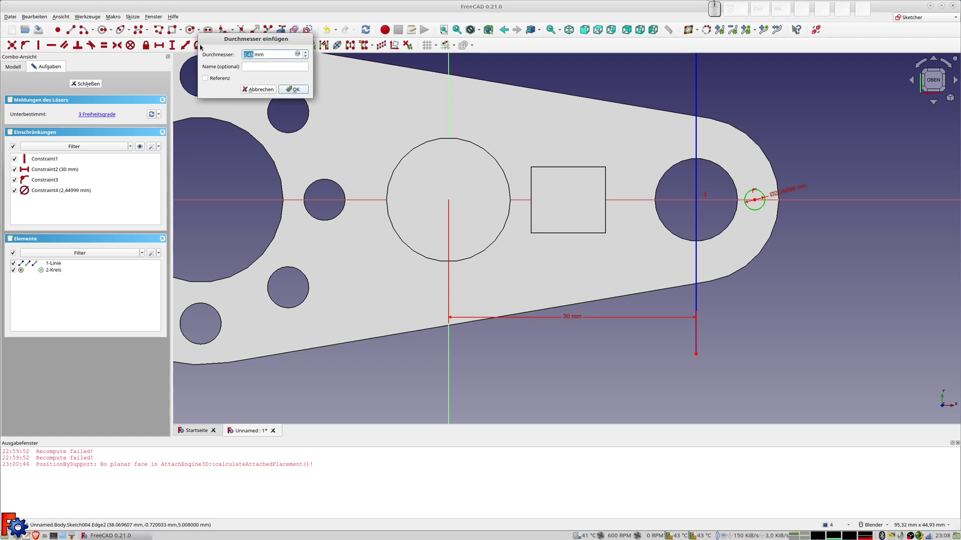
type("3")
left_click(294, 89)
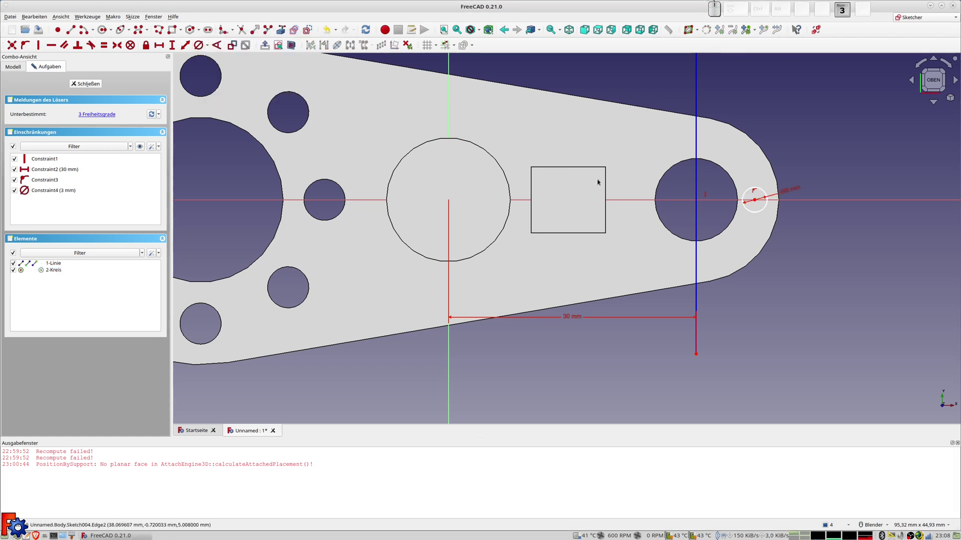
- Place the circle centre 7,5 mm from the vertical line and close the sketch
left_click_drag(755, 200, 760, 201)
left_click(758, 202)
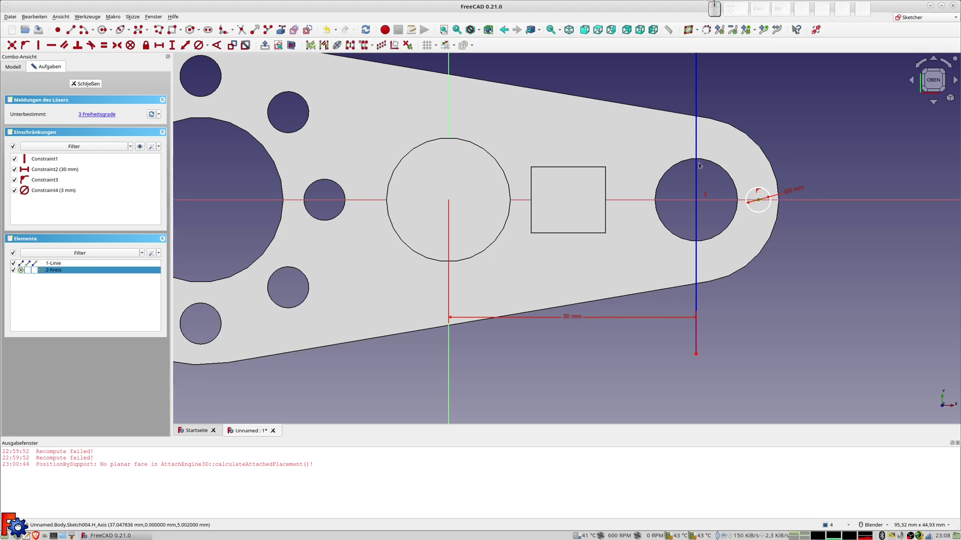
left_click(696, 165)
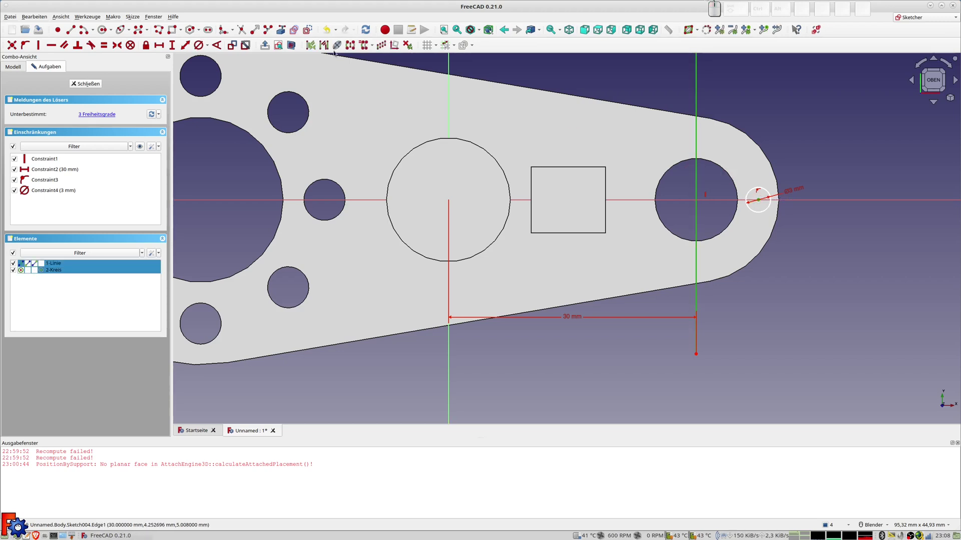
left_click(185, 45)
type("7,5")
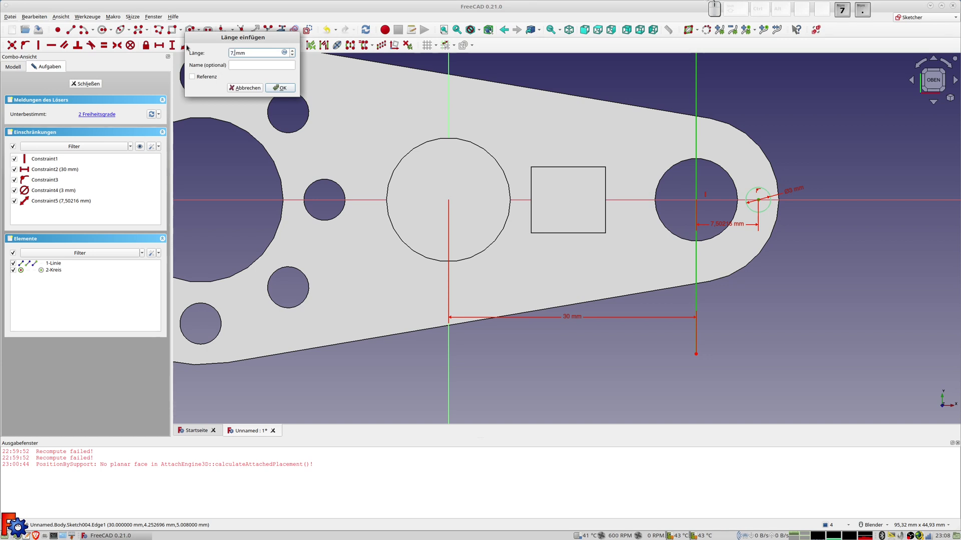
key("Return")
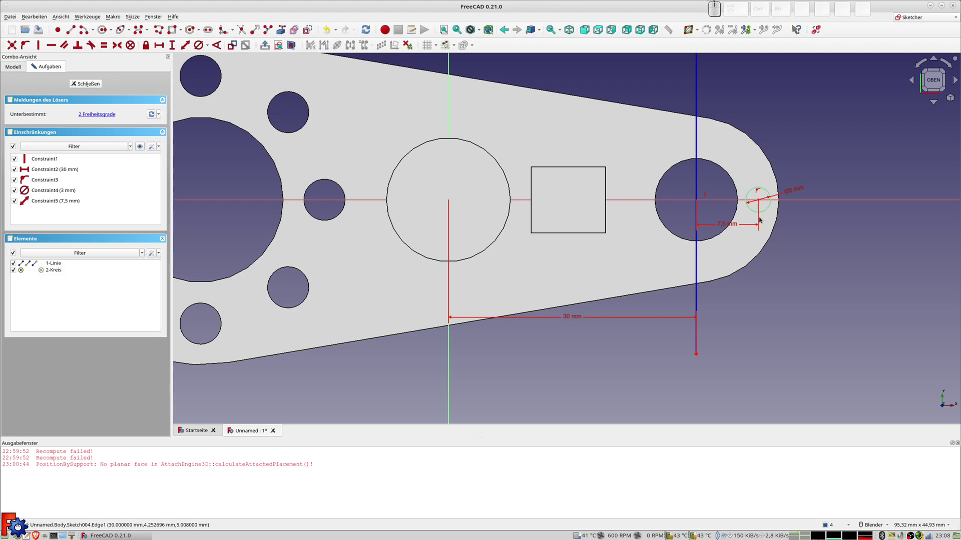
left_click(89, 86)
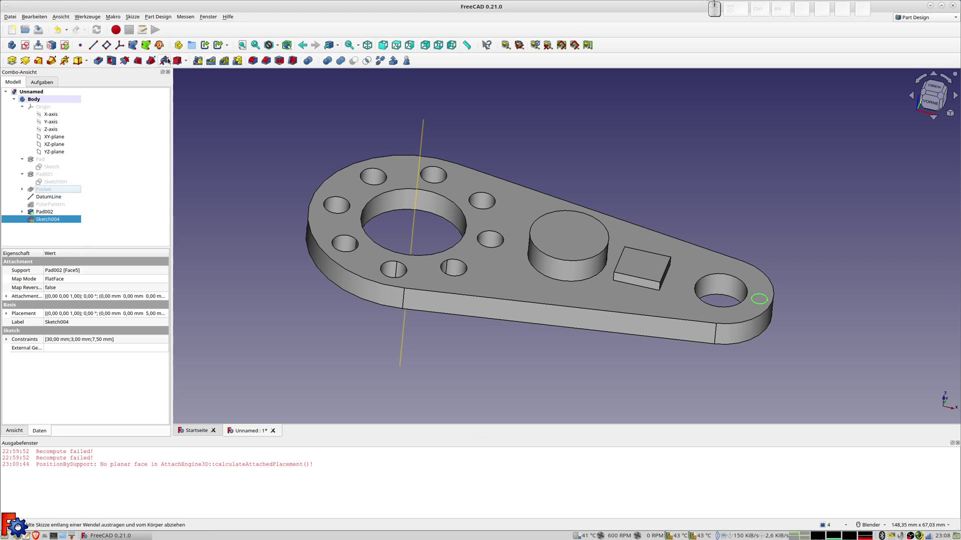
- Cut Sketch004's Ø3 mm circle as Pocket001 with default settings
left_click(99, 61)
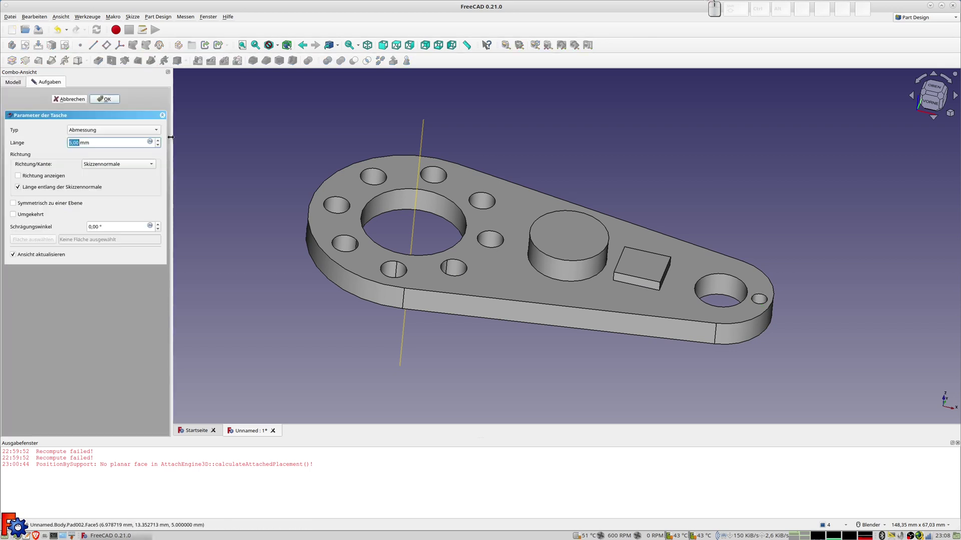
key("Return")
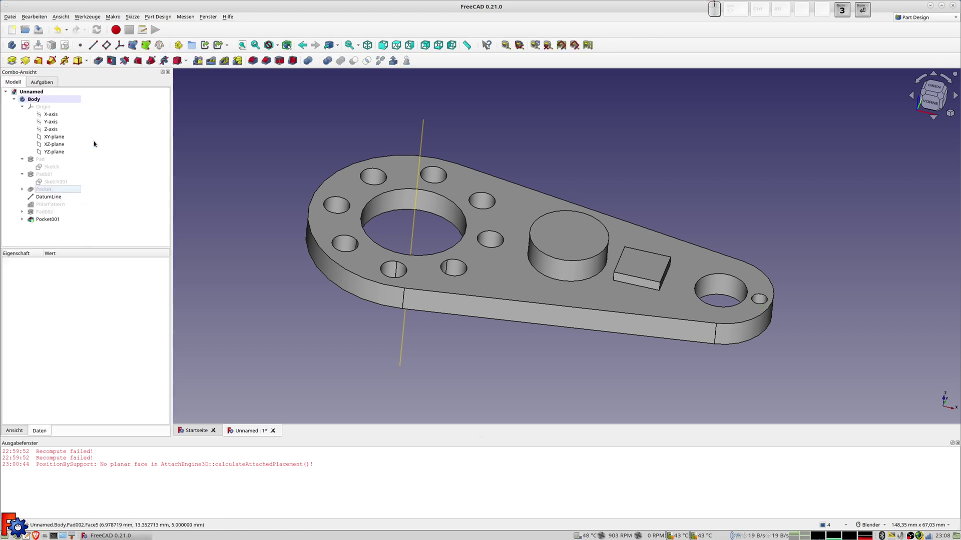
mouse_move(685, 265)
middle_mouse_down()
mouse_move(691, 293)
mouse_move(764, 274)
middle_mouse_up()
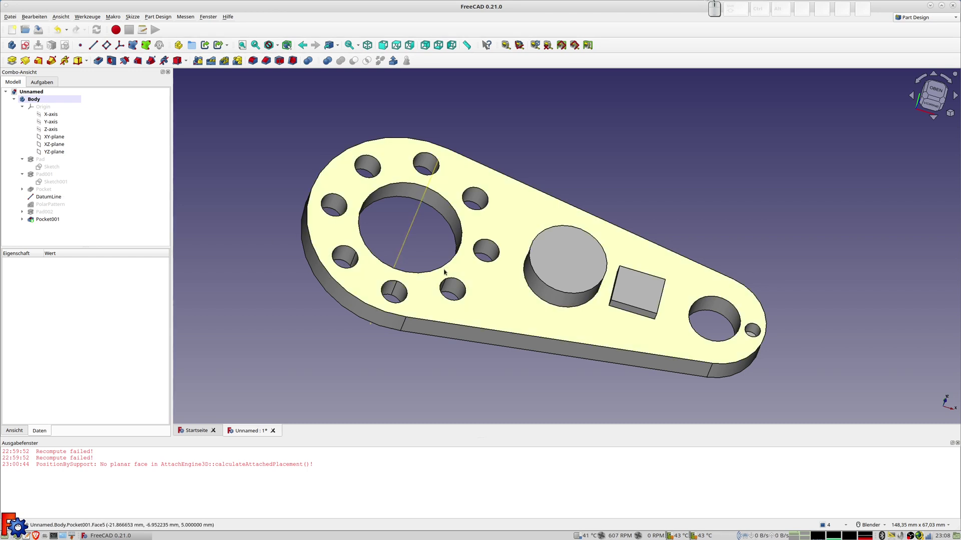
- Switch the first Pocket's type from 'Durch alles' back to 'Abmessung'
double_click(48, 190)
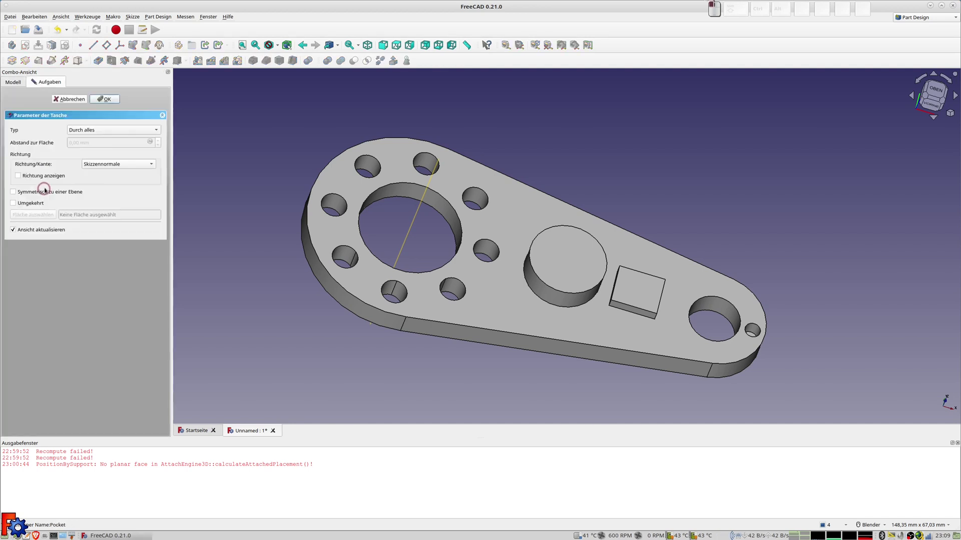
left_click(99, 131)
left_click(85, 123)
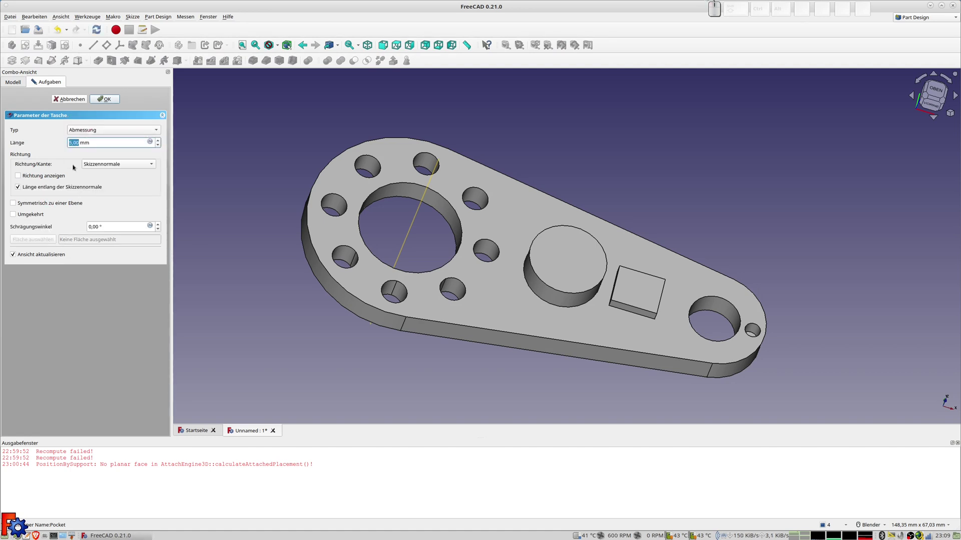
key("Return")
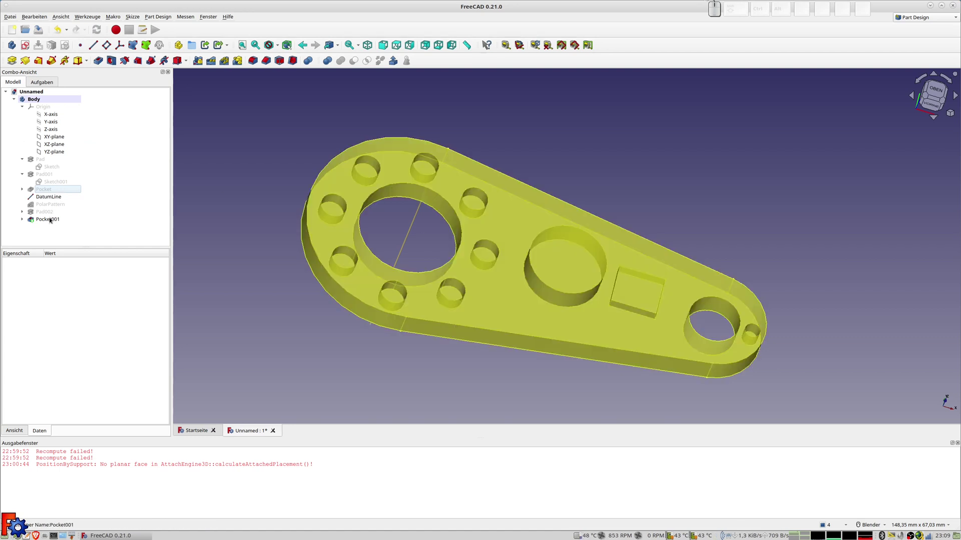
middle_click_drag(791, 321, 805, 307)
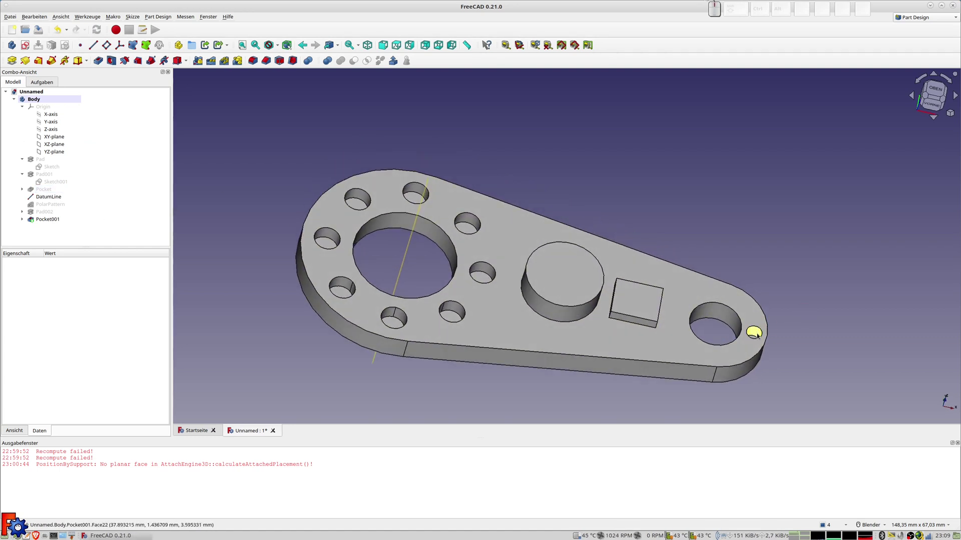
mouse_move(515, 269)
middle_mouse_down()
mouse_move(678, 261)
mouse_move(532, 236)
middle_mouse_up()
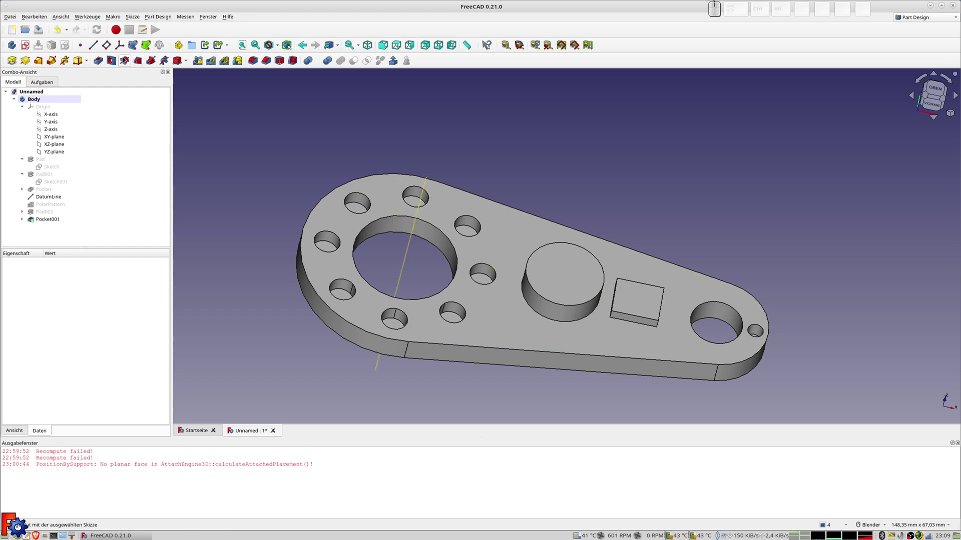
- Show the origin axes and create a datum line on the Z-axis offset 3 mm along x
left_click(41, 106)
key("space")
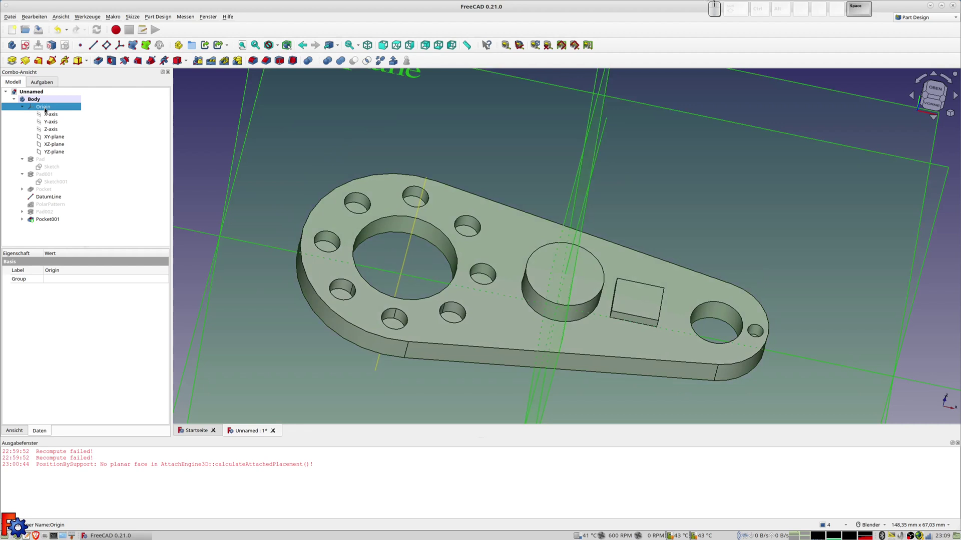
scroll(607, 188, "down", 5)
left_click(654, 93)
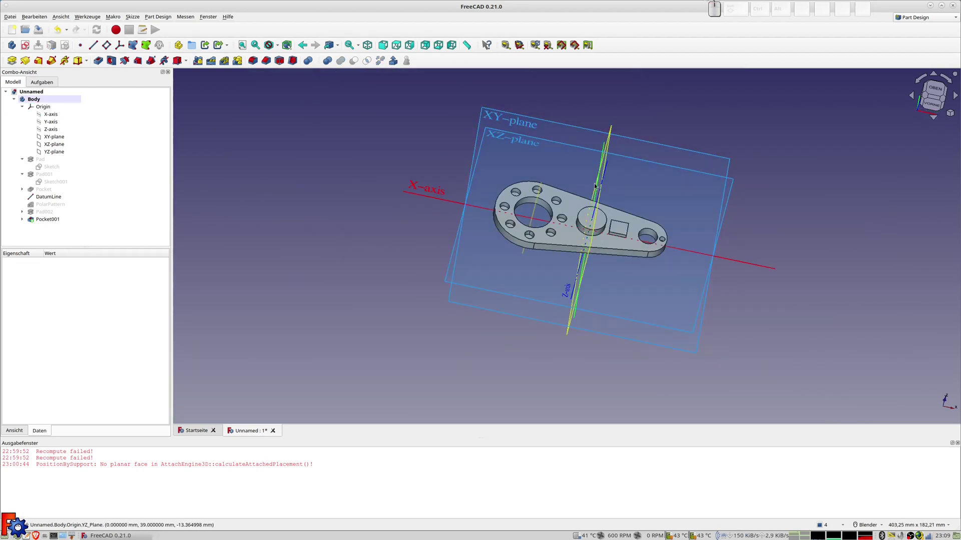
middle_click_drag(653, 93, 627, 174)
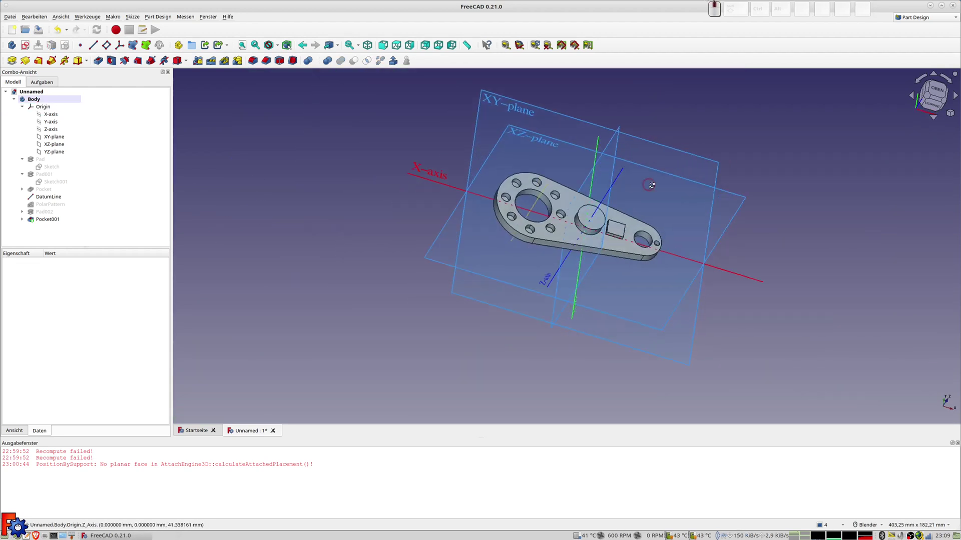
left_click(626, 174)
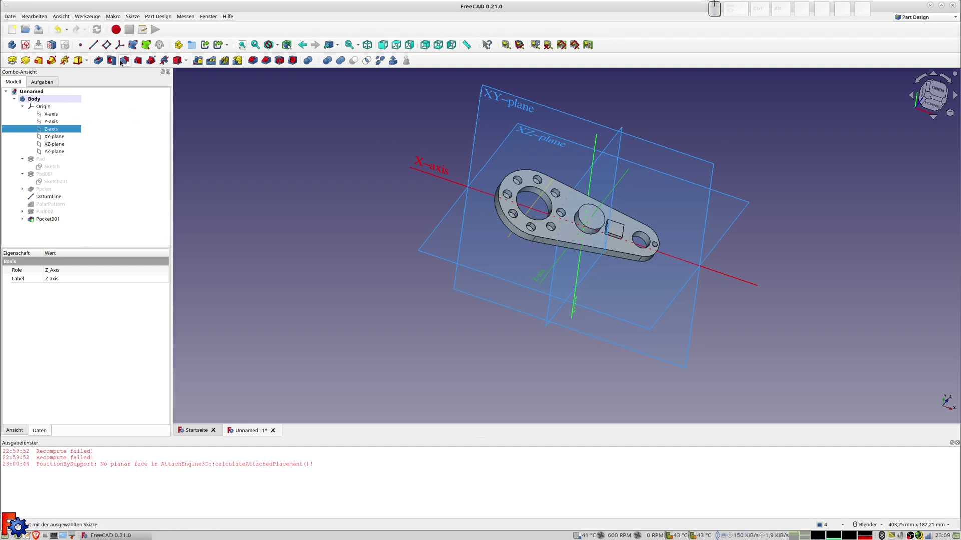
left_click(94, 45)
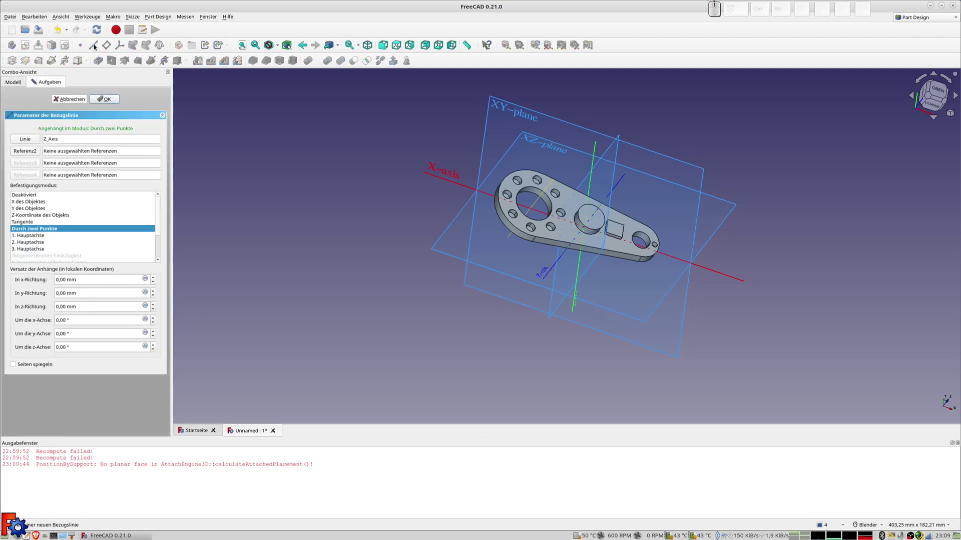
left_click(83, 281)
type("3")
key("Return")
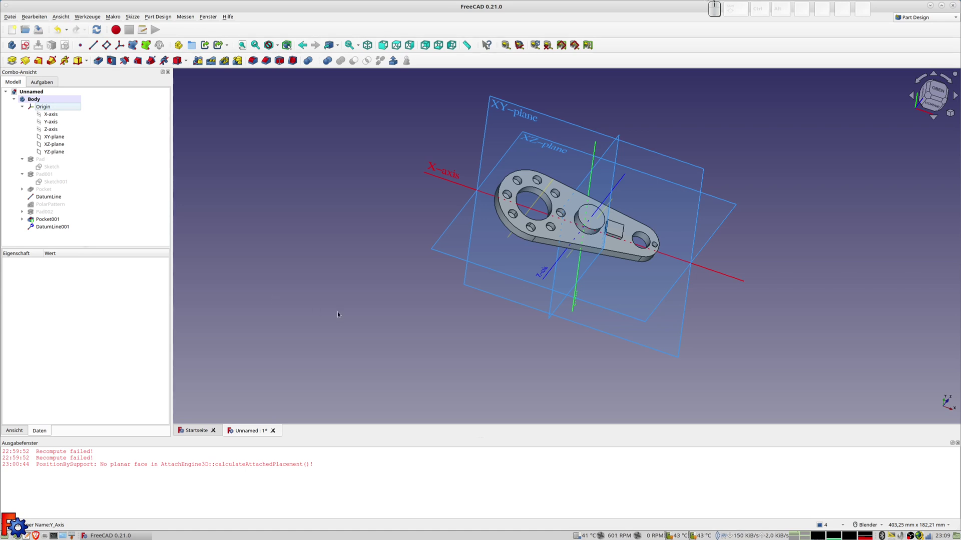
- Change the datum line's x offset to 30 mm and hide the origin planes
mouse_move(470, 236)
middle_mouse_down()
mouse_move(491, 230)
mouse_move(489, 268)
middle_mouse_up()
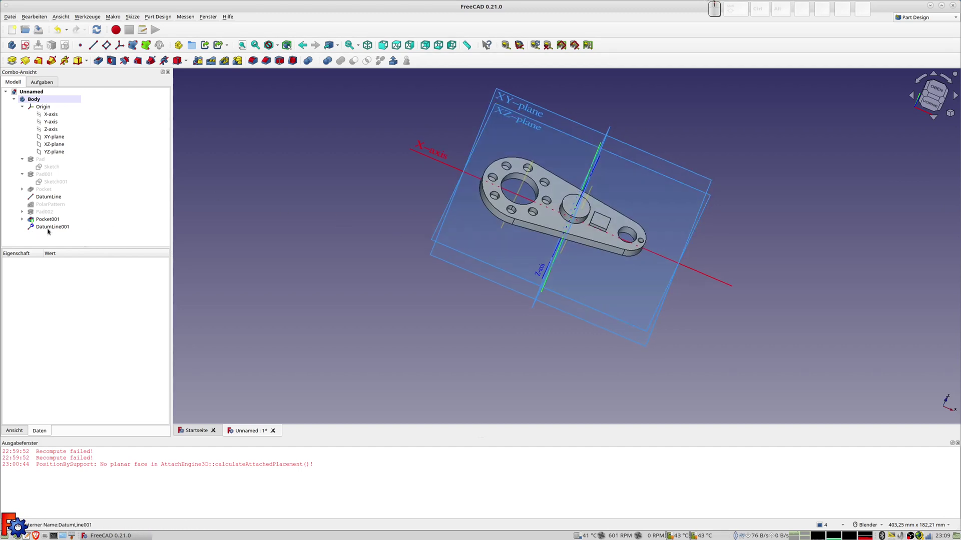
double_click(48, 228)
triple_click(84, 280)
type("30")
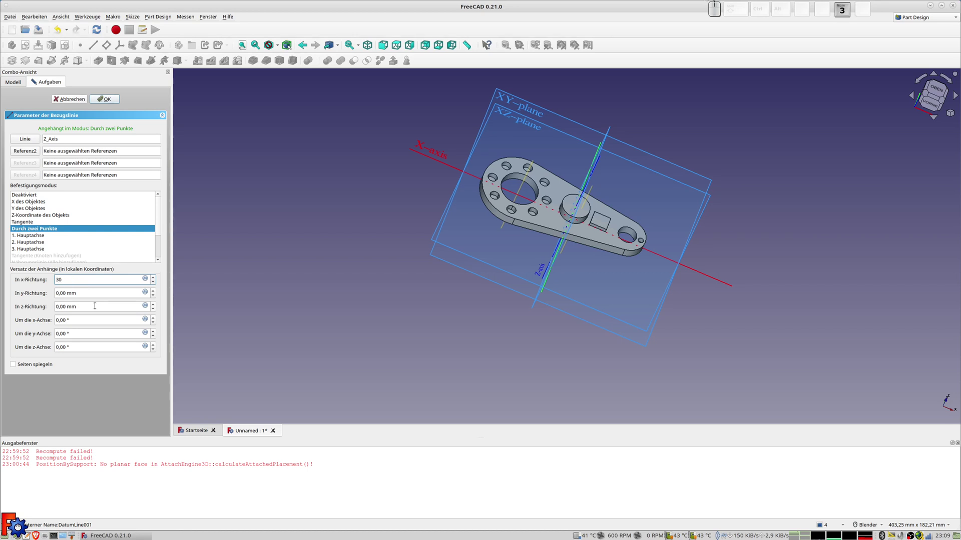
key("Return")
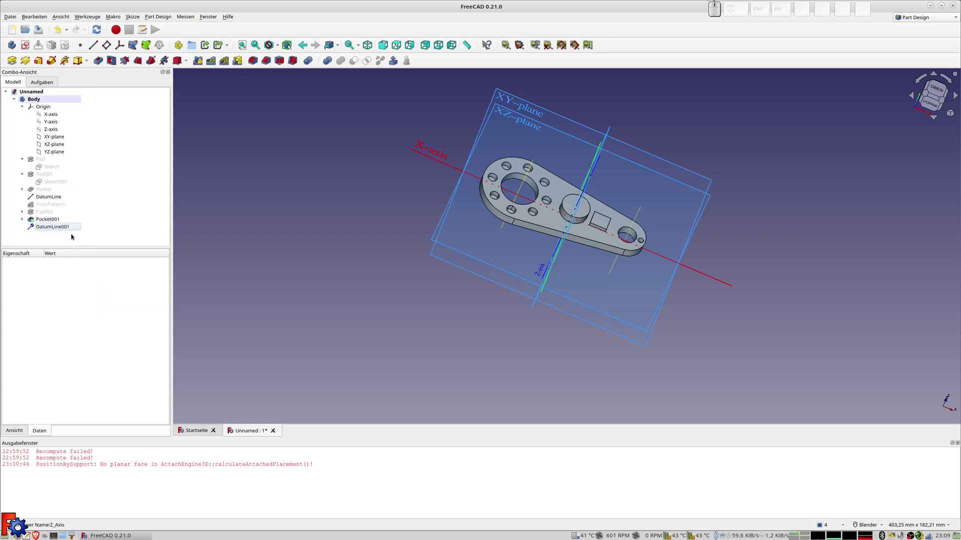
left_click(41, 108)
mouse_move(662, 277)
middle_mouse_down()
mouse_move(665, 262)
mouse_move(614, 231)
middle_mouse_up()
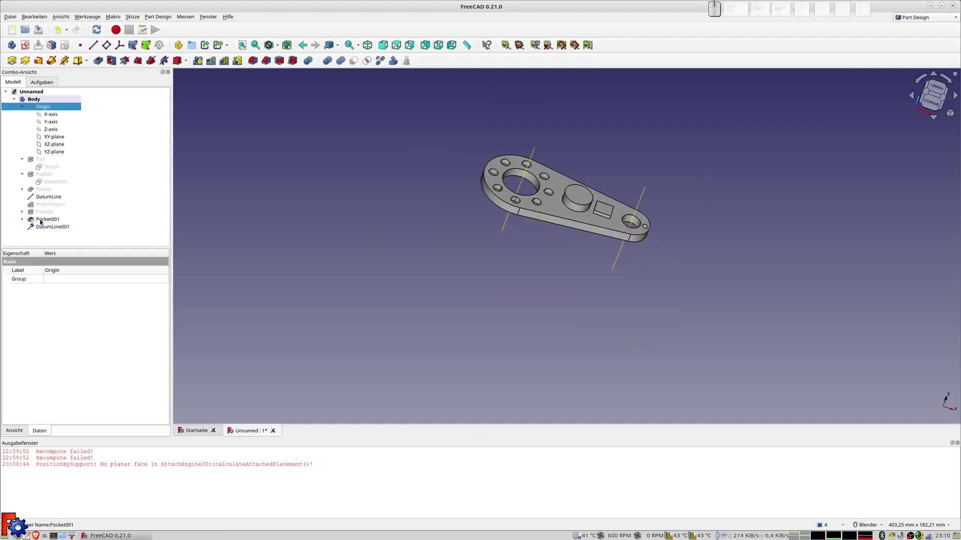
- Polar-pattern the small hole Pocket001 eight times around DatumLine001
left_click(41, 221)
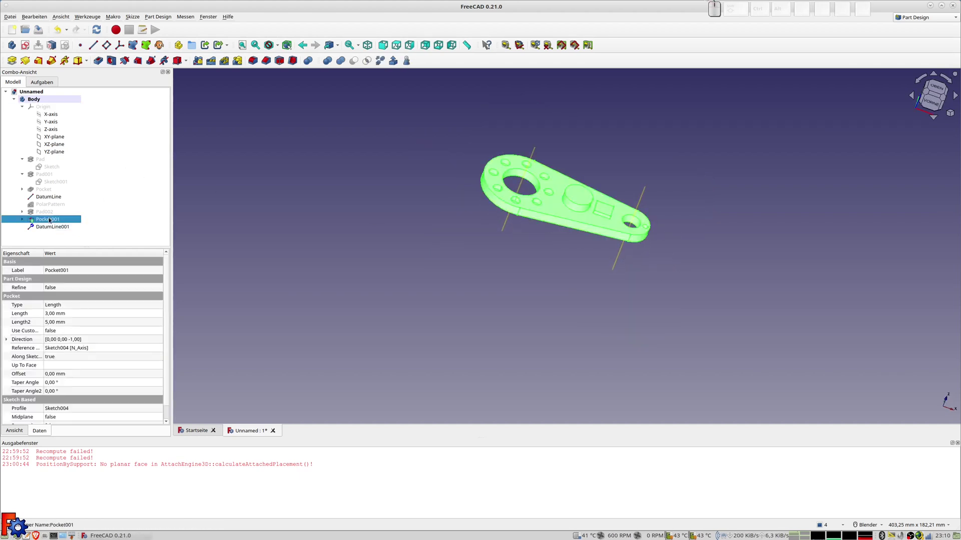
left_click(224, 61)
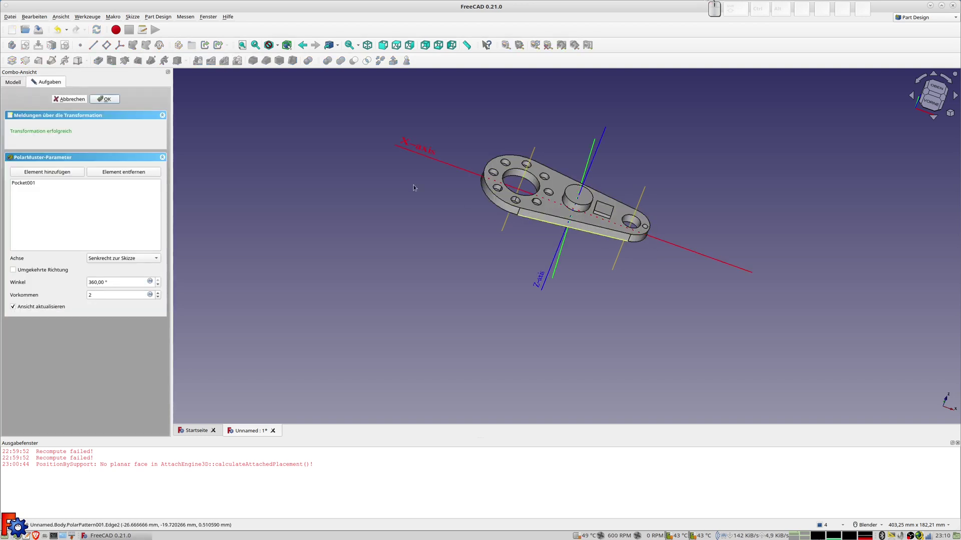
left_click(125, 259)
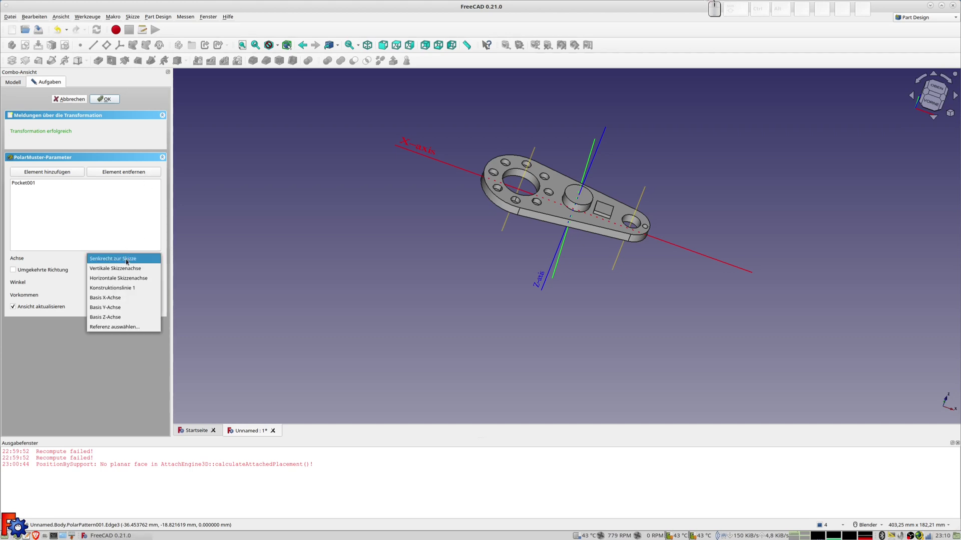
left_click(123, 328)
left_click(643, 196)
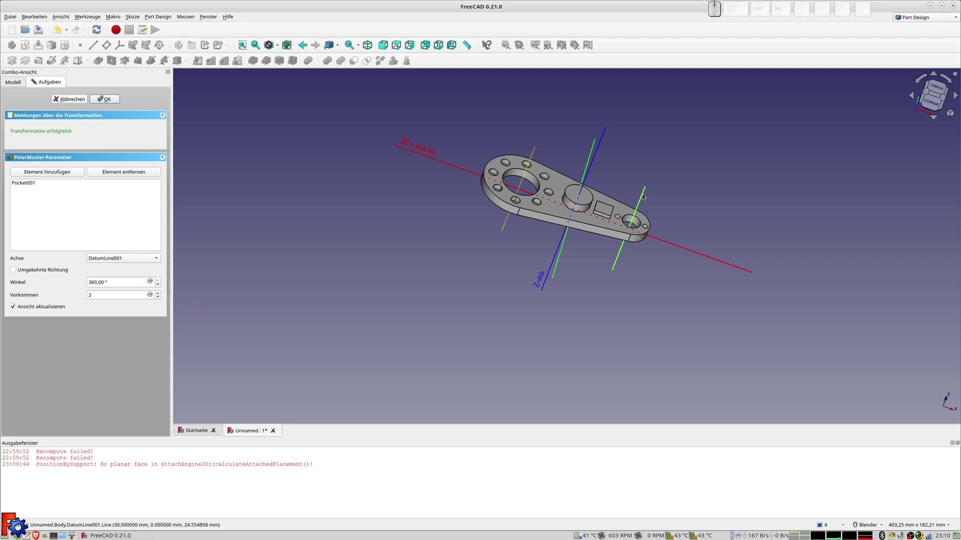
double_click(97, 295)
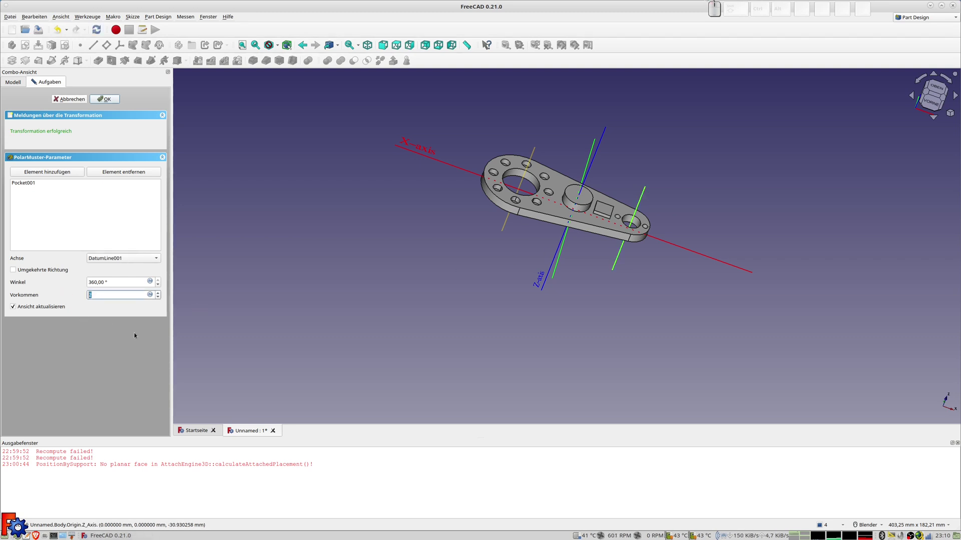
type("8")
key("Return")
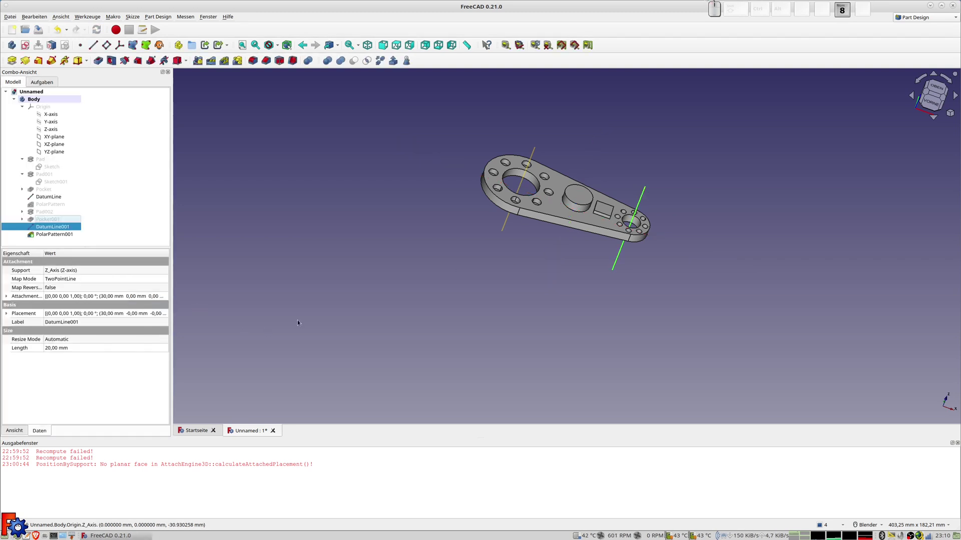
scroll(576, 235, "up", 3)
middle_click_drag(576, 235, 473, 283)
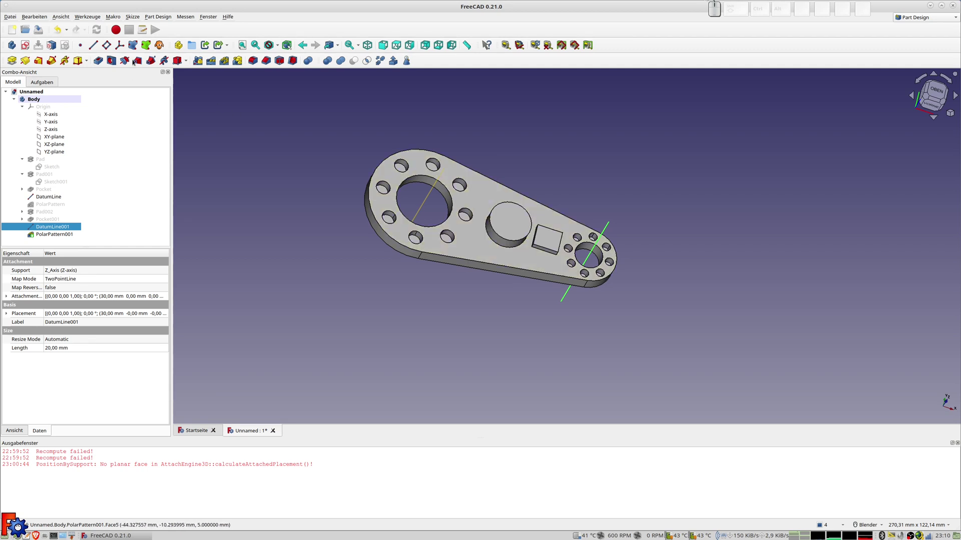
left_click(492, 188)
- Sketch a small rectangle on the top face near the big hole and pocket it 1 mm deep
left_click(25, 45)
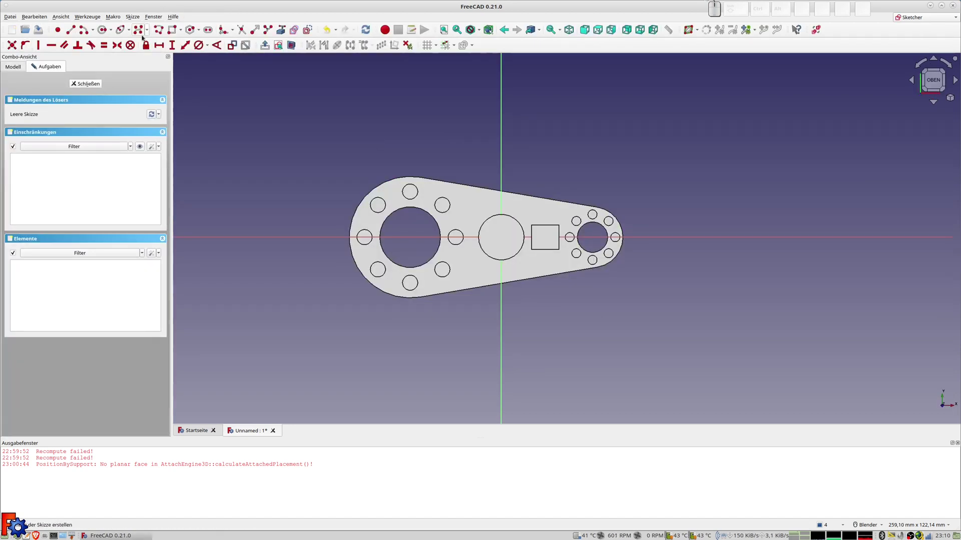
left_click(102, 30)
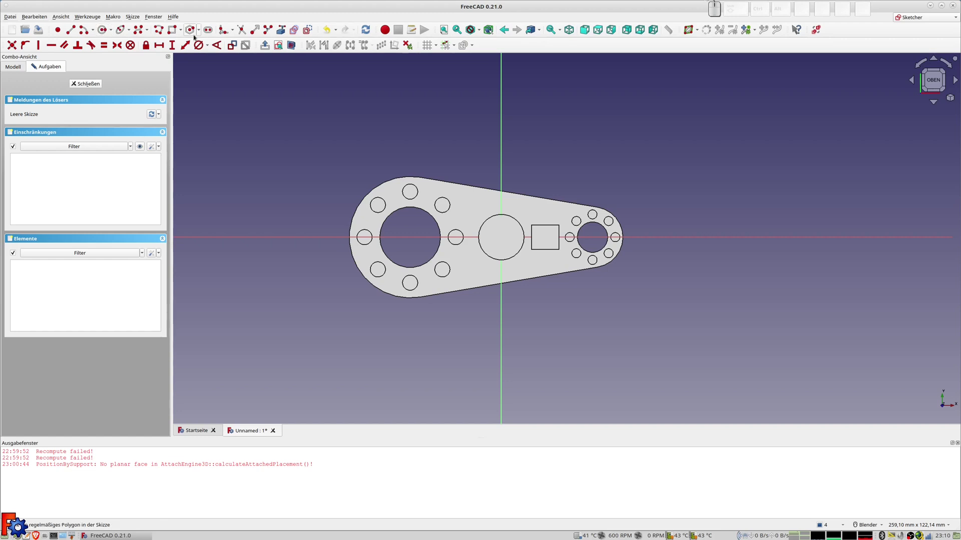
left_click(463, 198)
left_click(481, 211)
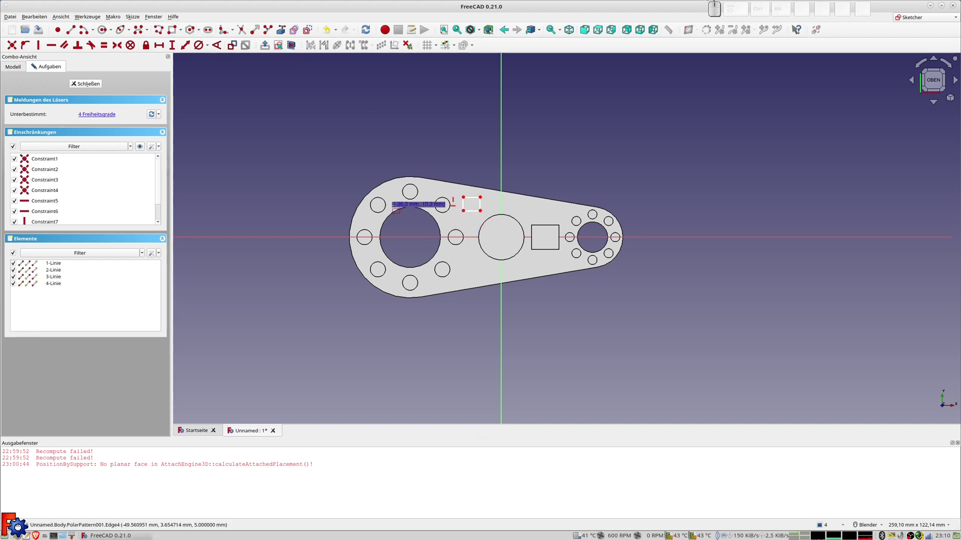
left_click(90, 83)
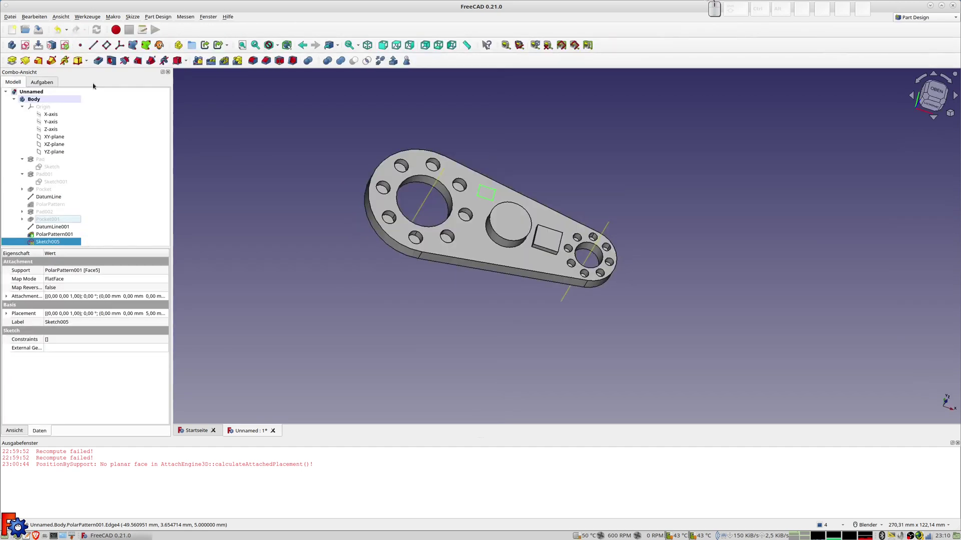
left_click(110, 61)
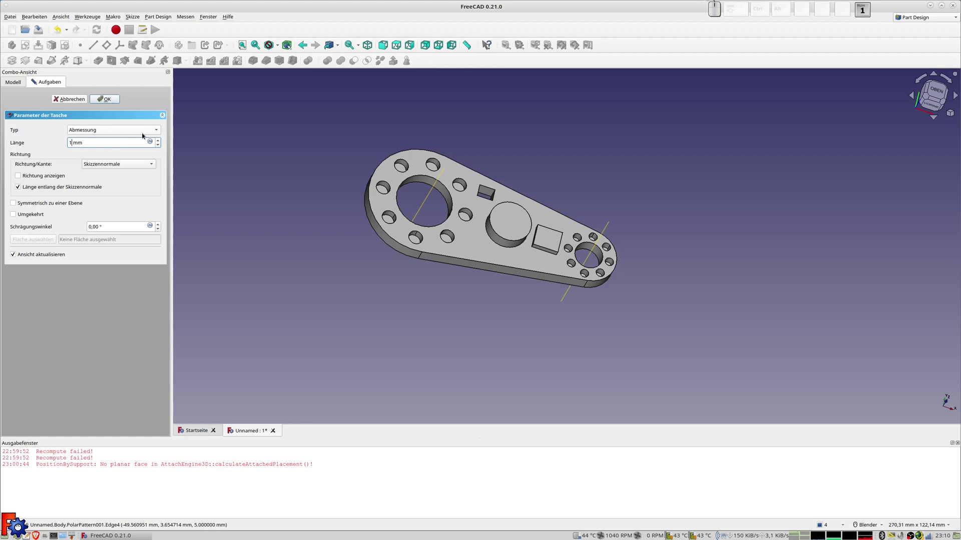
key("Return")
middle_click_drag(534, 255, 540, 250)
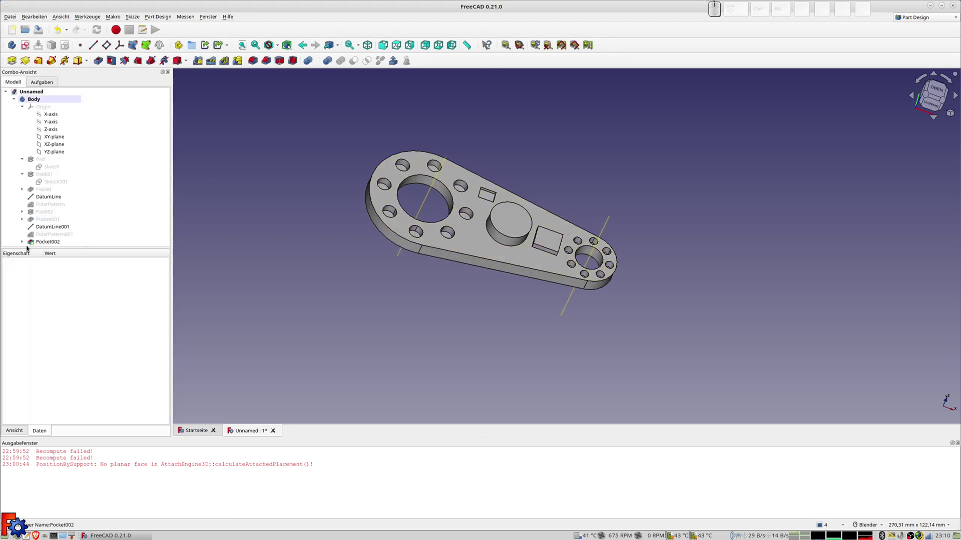
- Change PolarPattern001 to 6 occurrences and make Pocket002 visible again
double_click(52, 234)
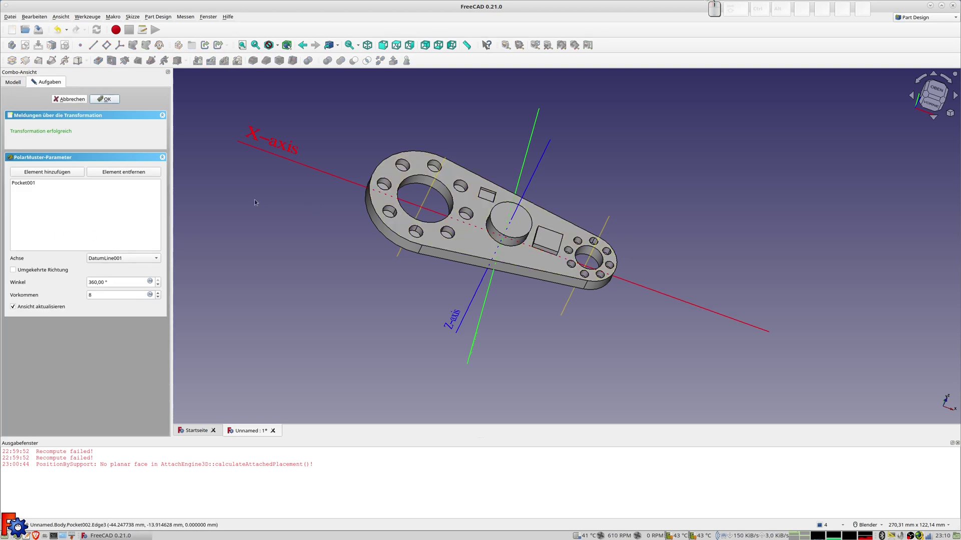
double_click(103, 294)
type("6")
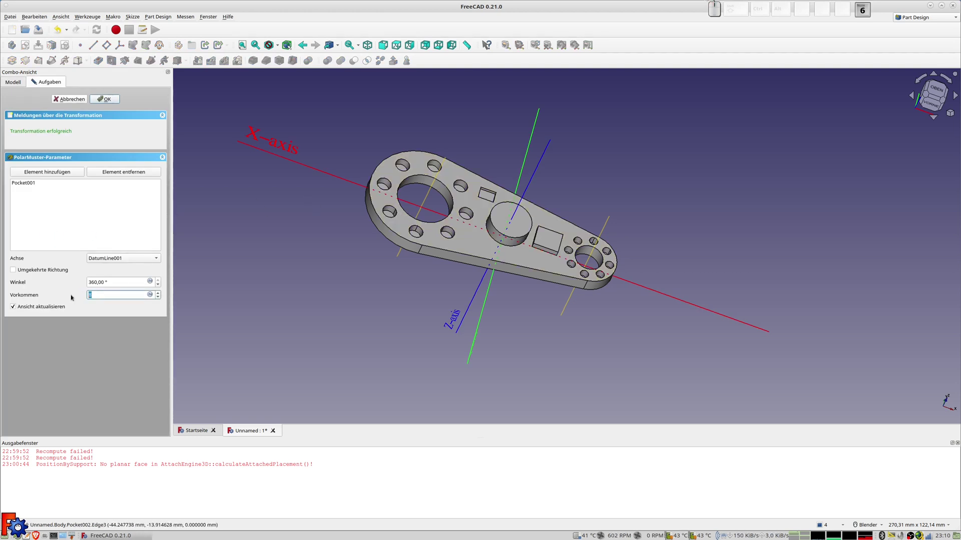
key("Return")
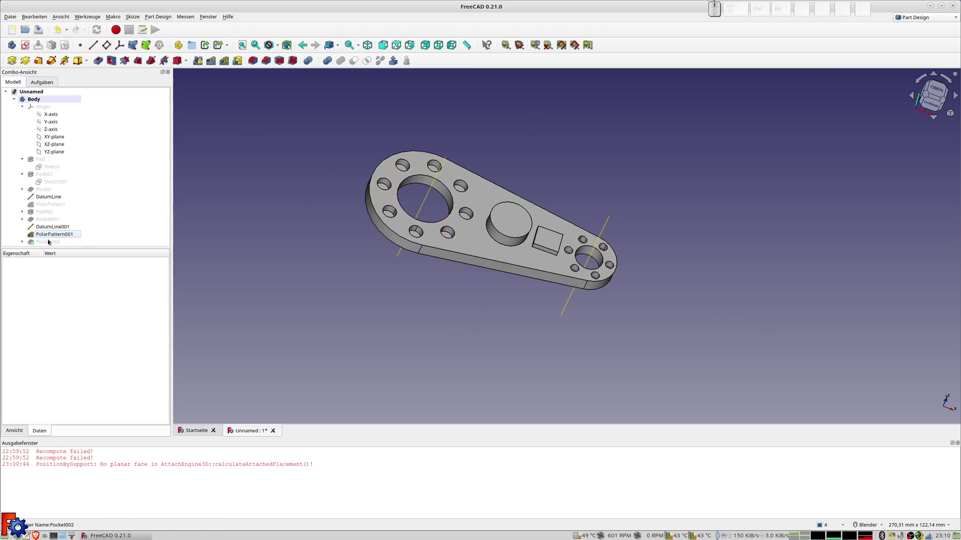
left_click(49, 243)
key("space")
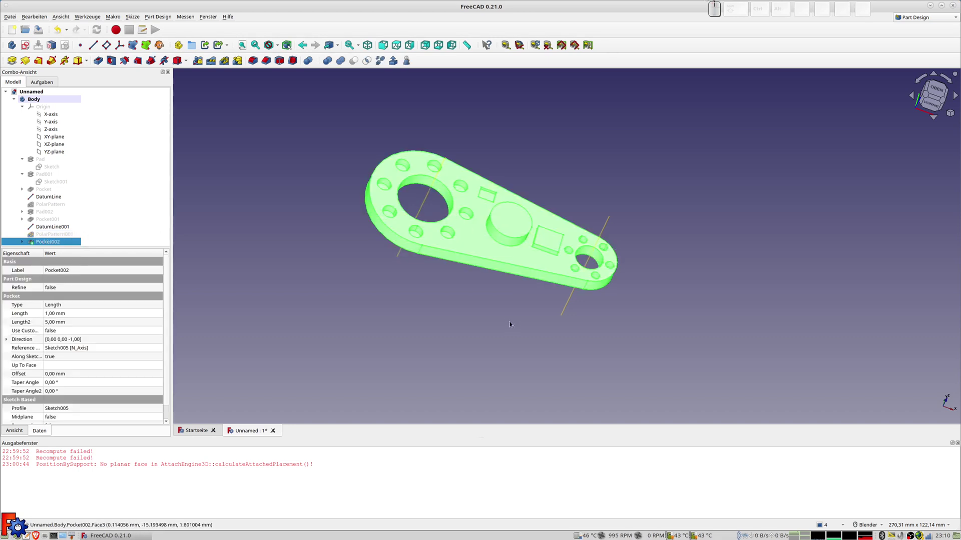
mouse_move(501, 318)
middle_mouse_down()
mouse_move(787, 322)
mouse_move(608, 350)
mouse_move(633, 307)
middle_mouse_up()
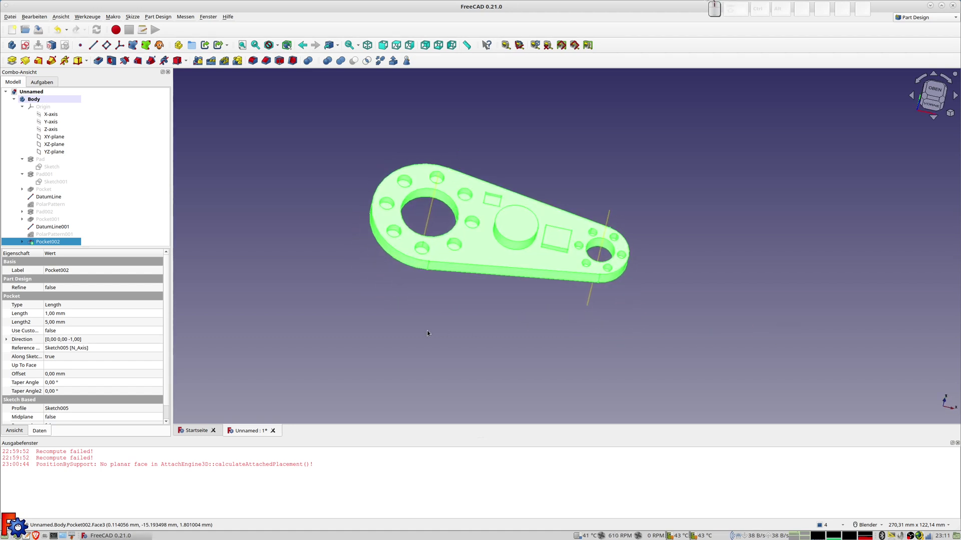